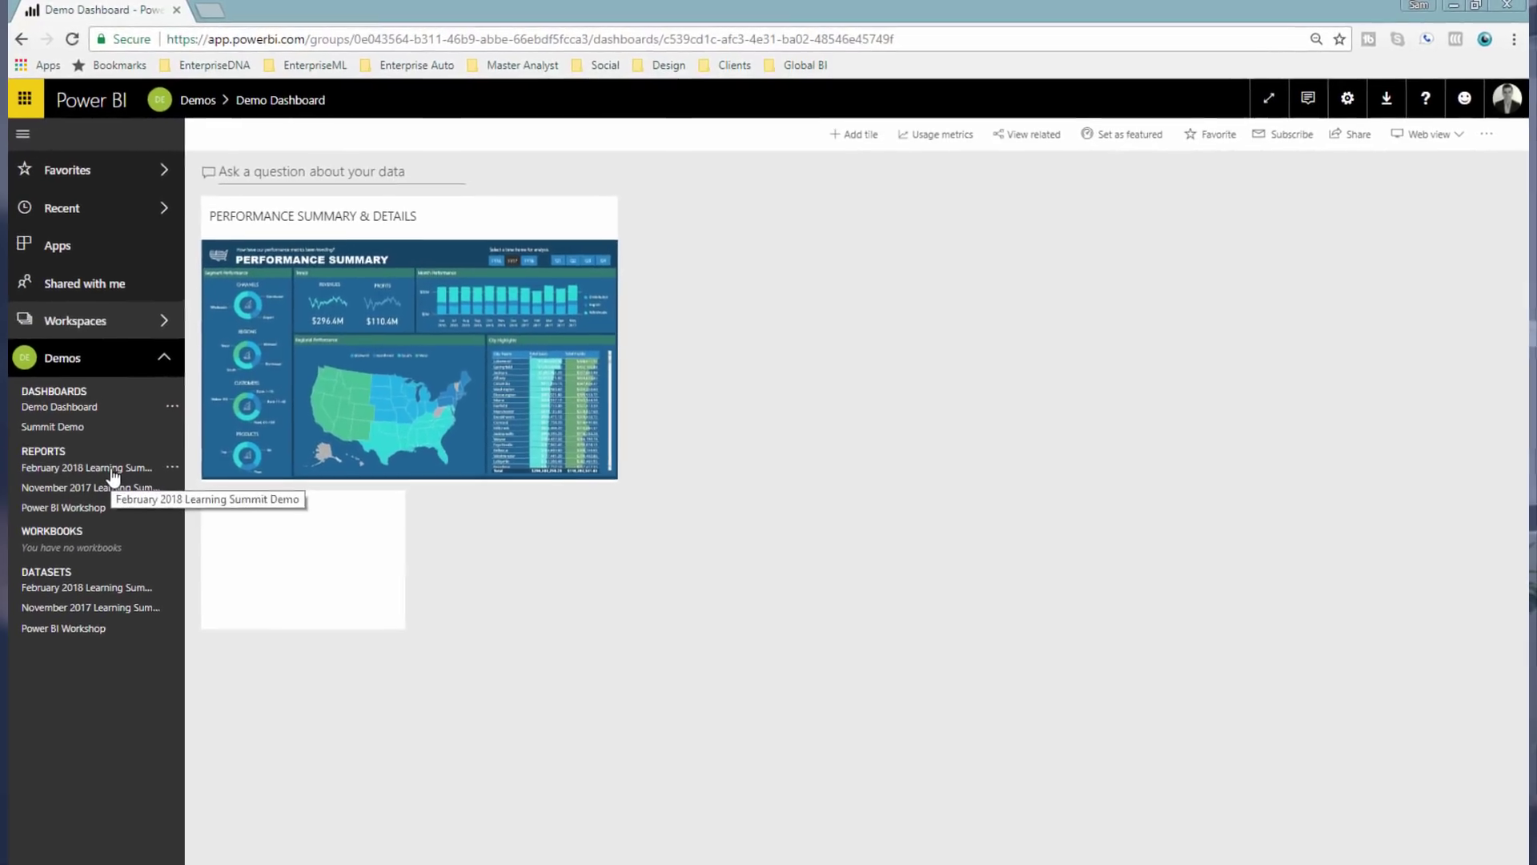
# Compare the February 2018 Learning Summit Demo report with the Demo Dashboard, finishing on the dashboard.
pyautogui.click(112, 472)
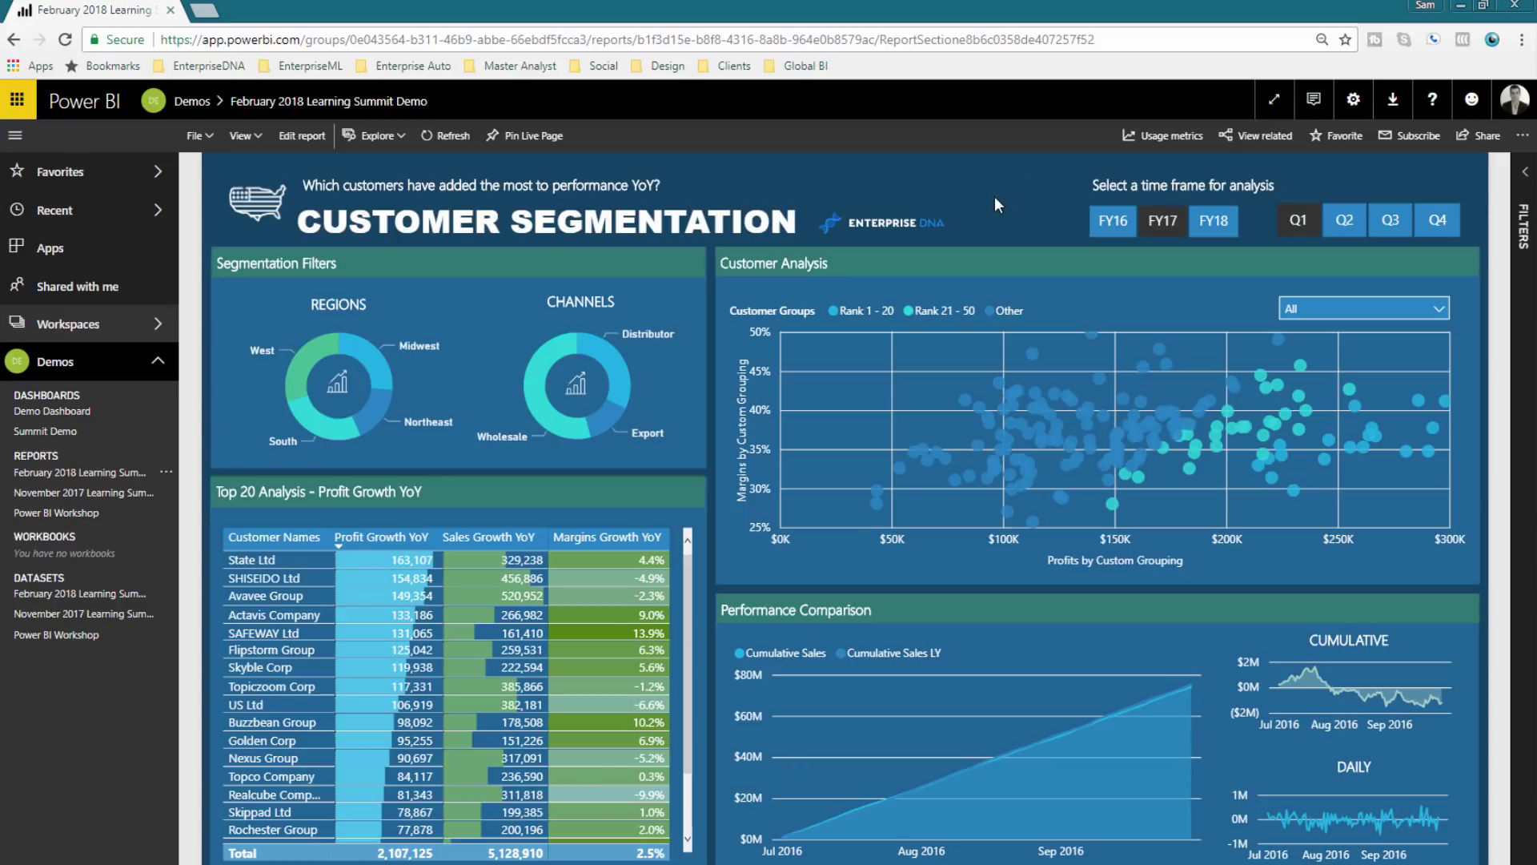
pyautogui.click(84, 412)
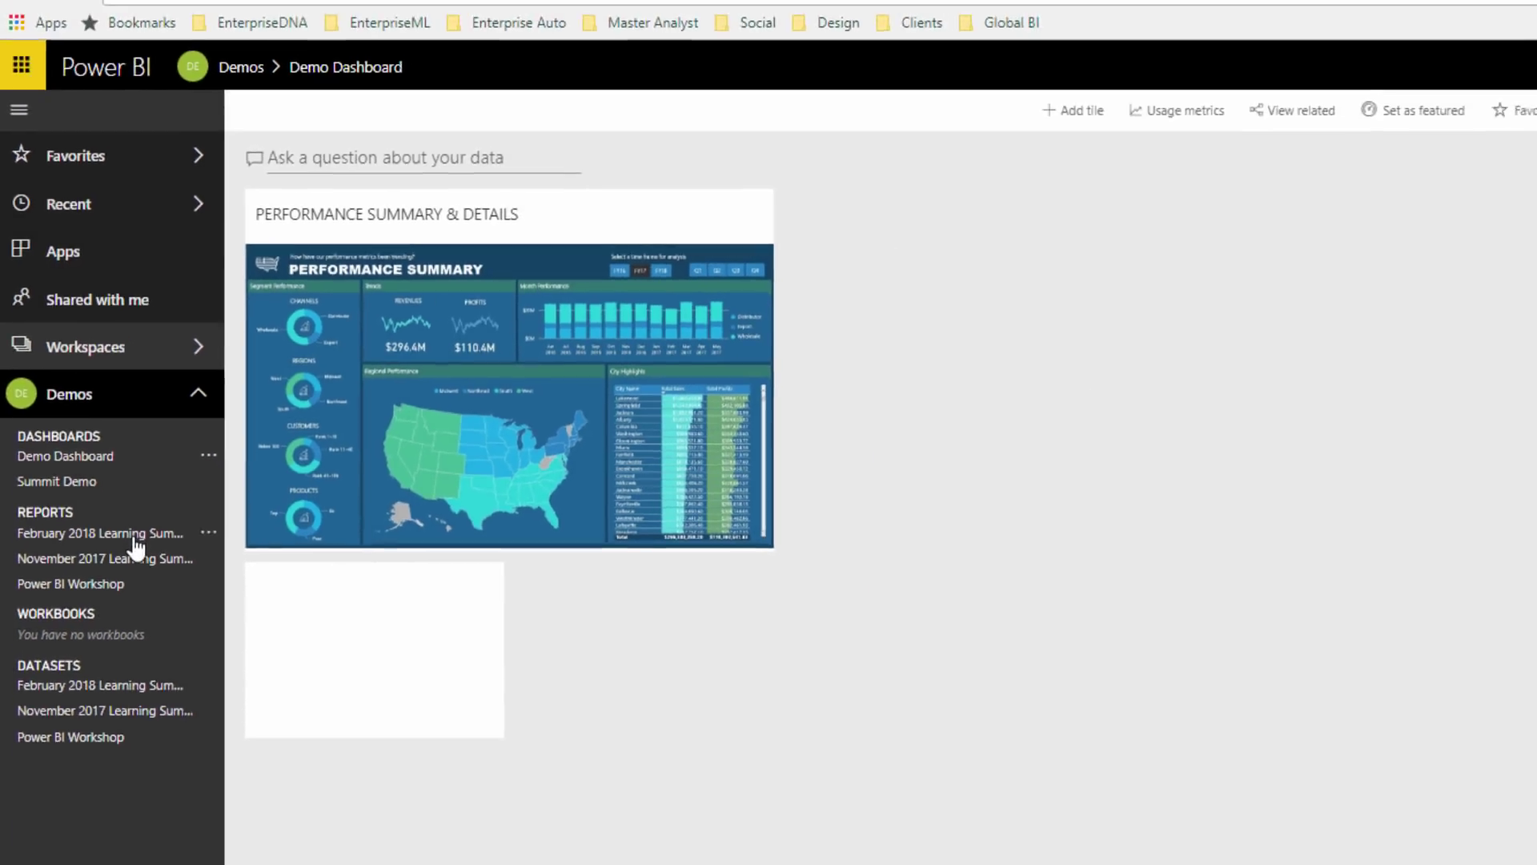
pyautogui.click(134, 538)
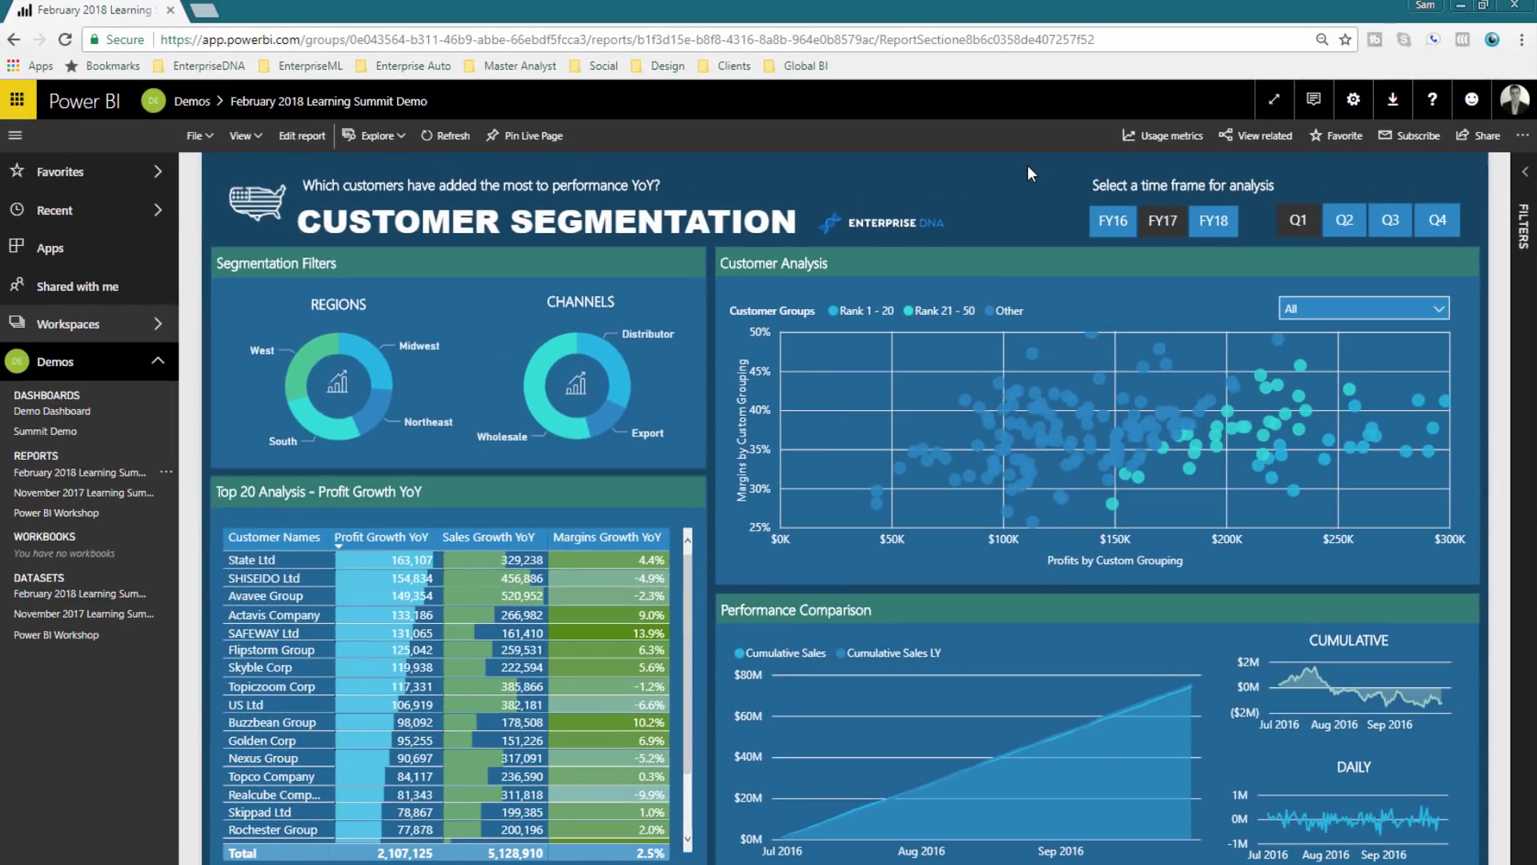
pyautogui.click(74, 410)
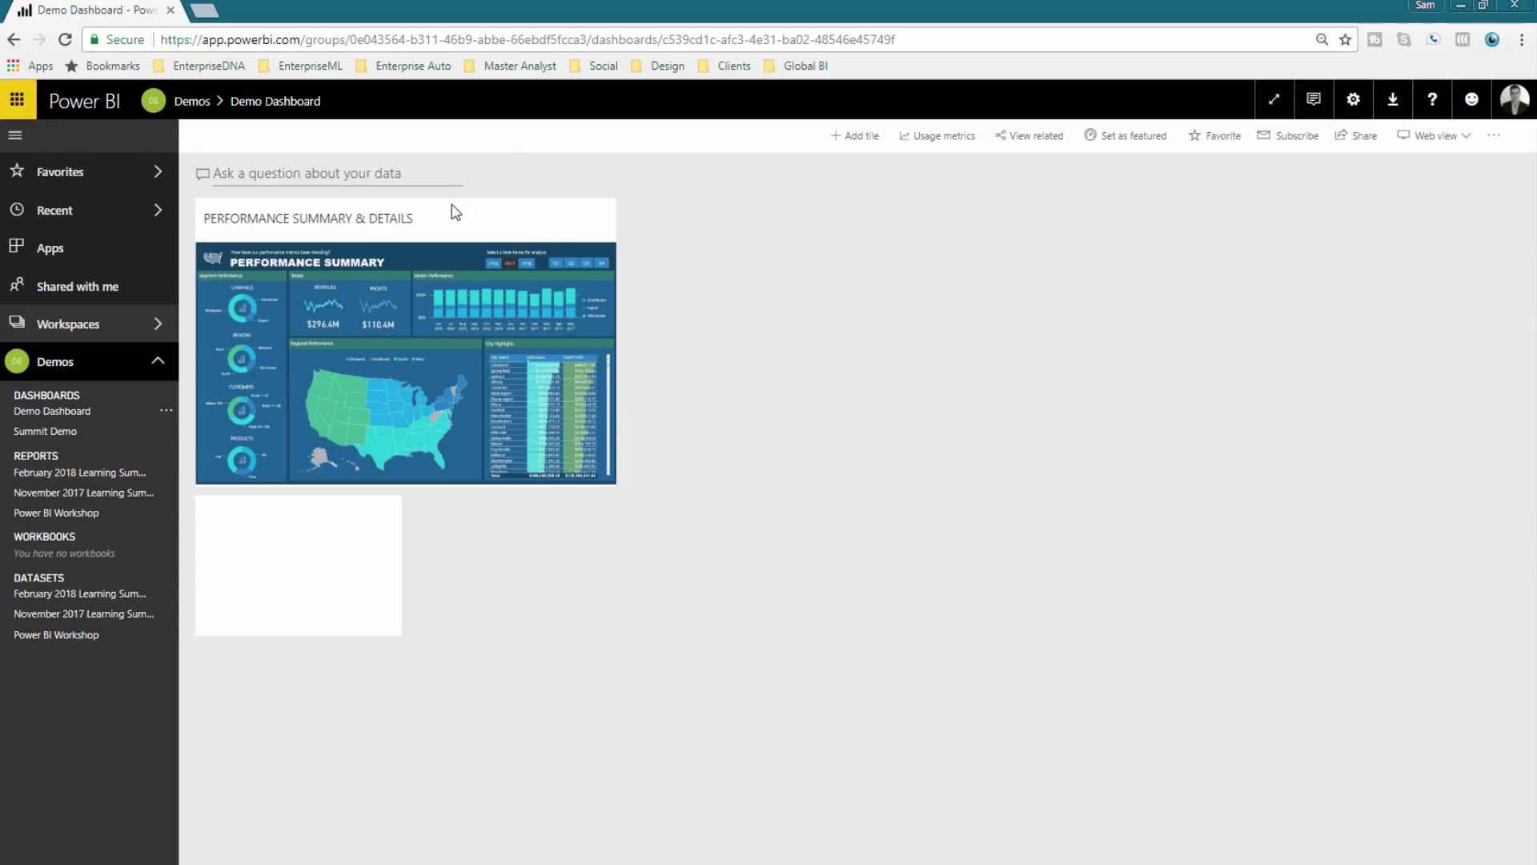
pyautogui.click(80, 474)
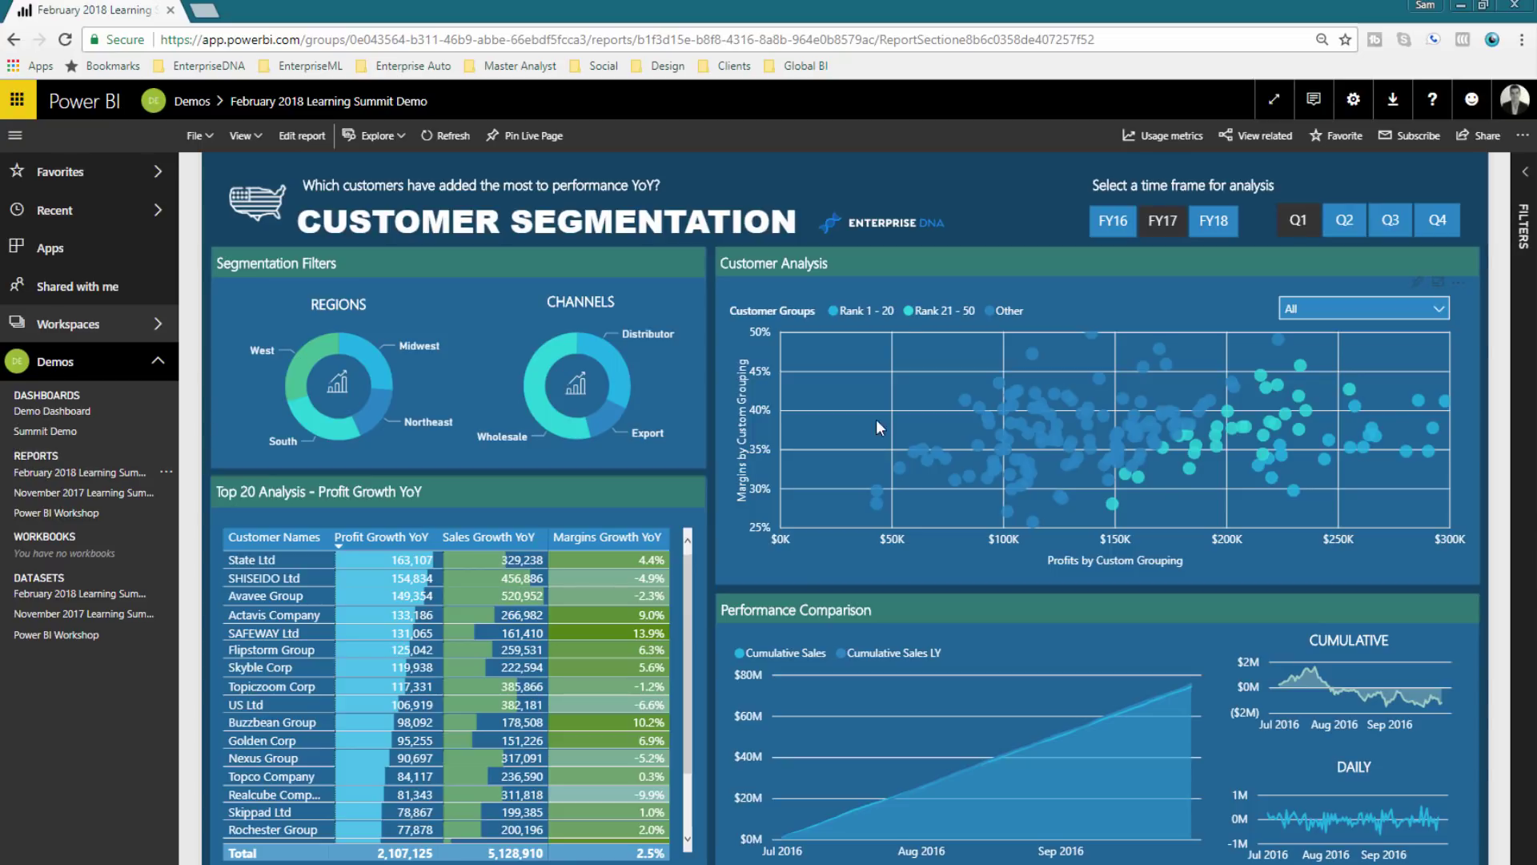
pyautogui.click(71, 412)
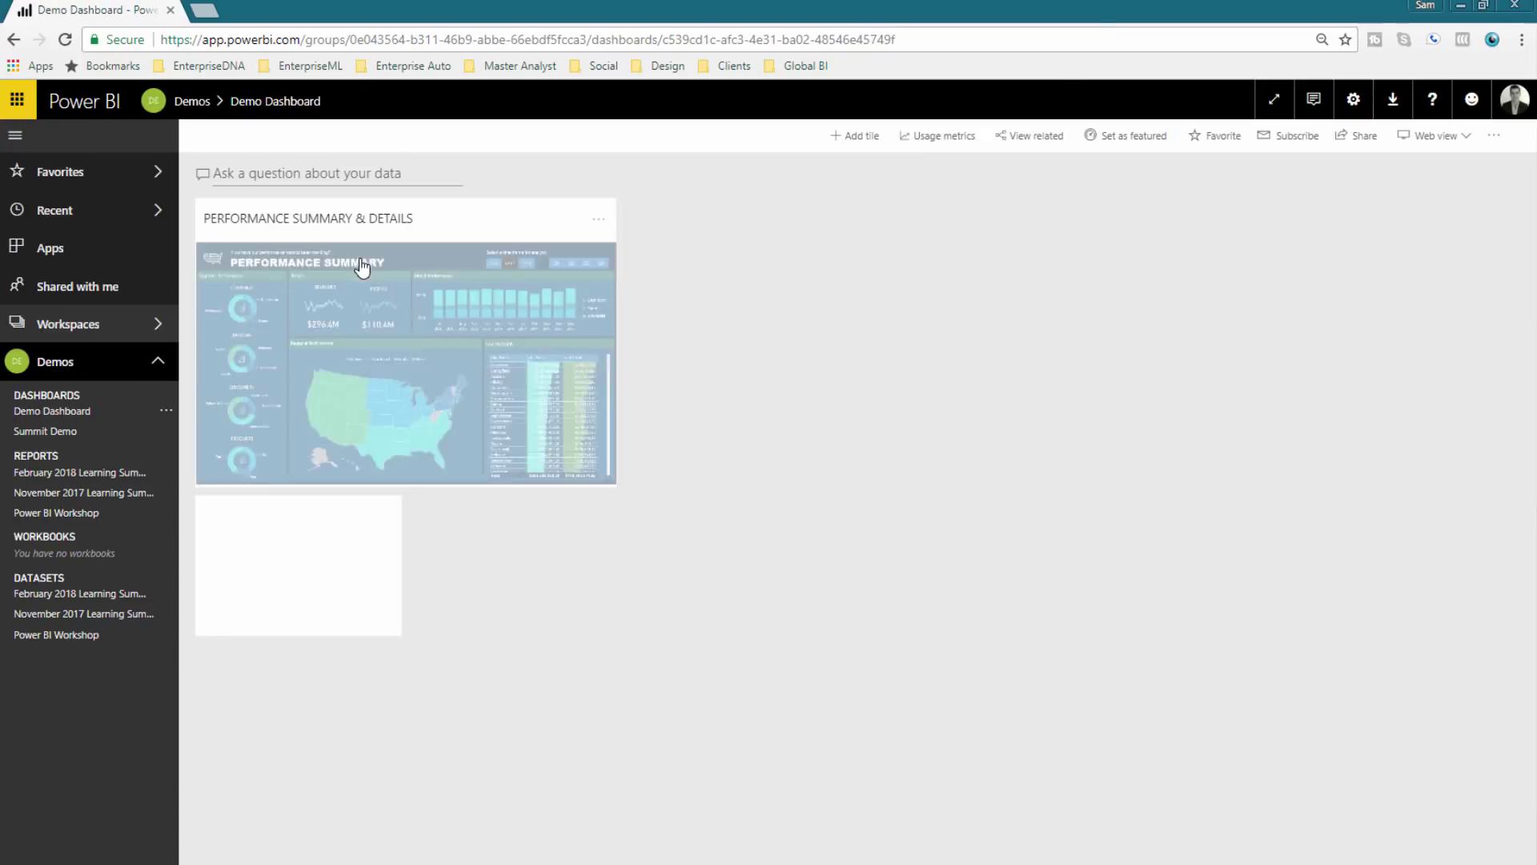
pyautogui.click(401, 341)
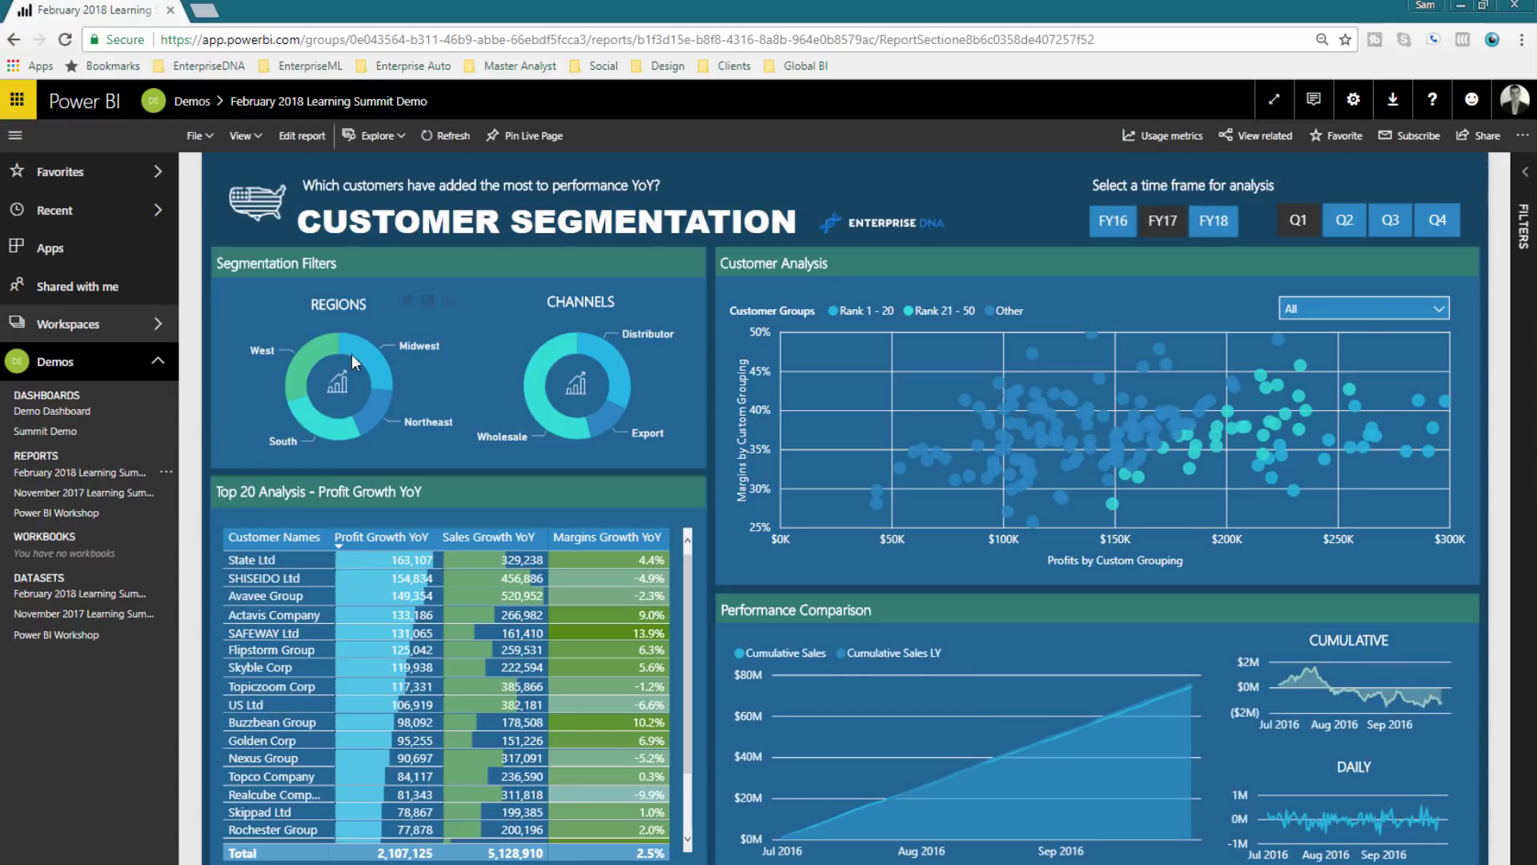
pyautogui.click(85, 412)
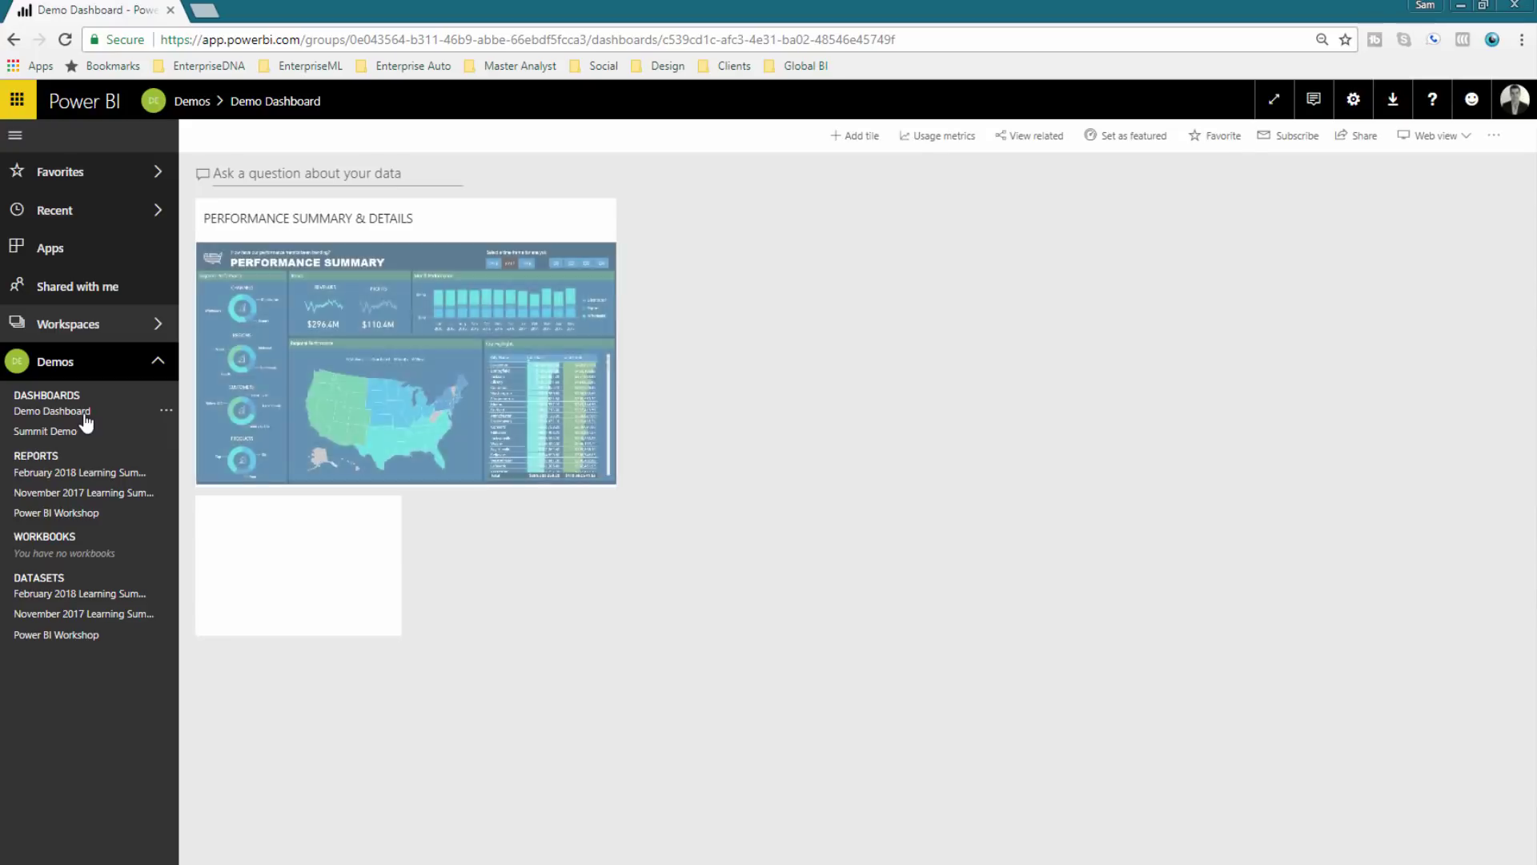
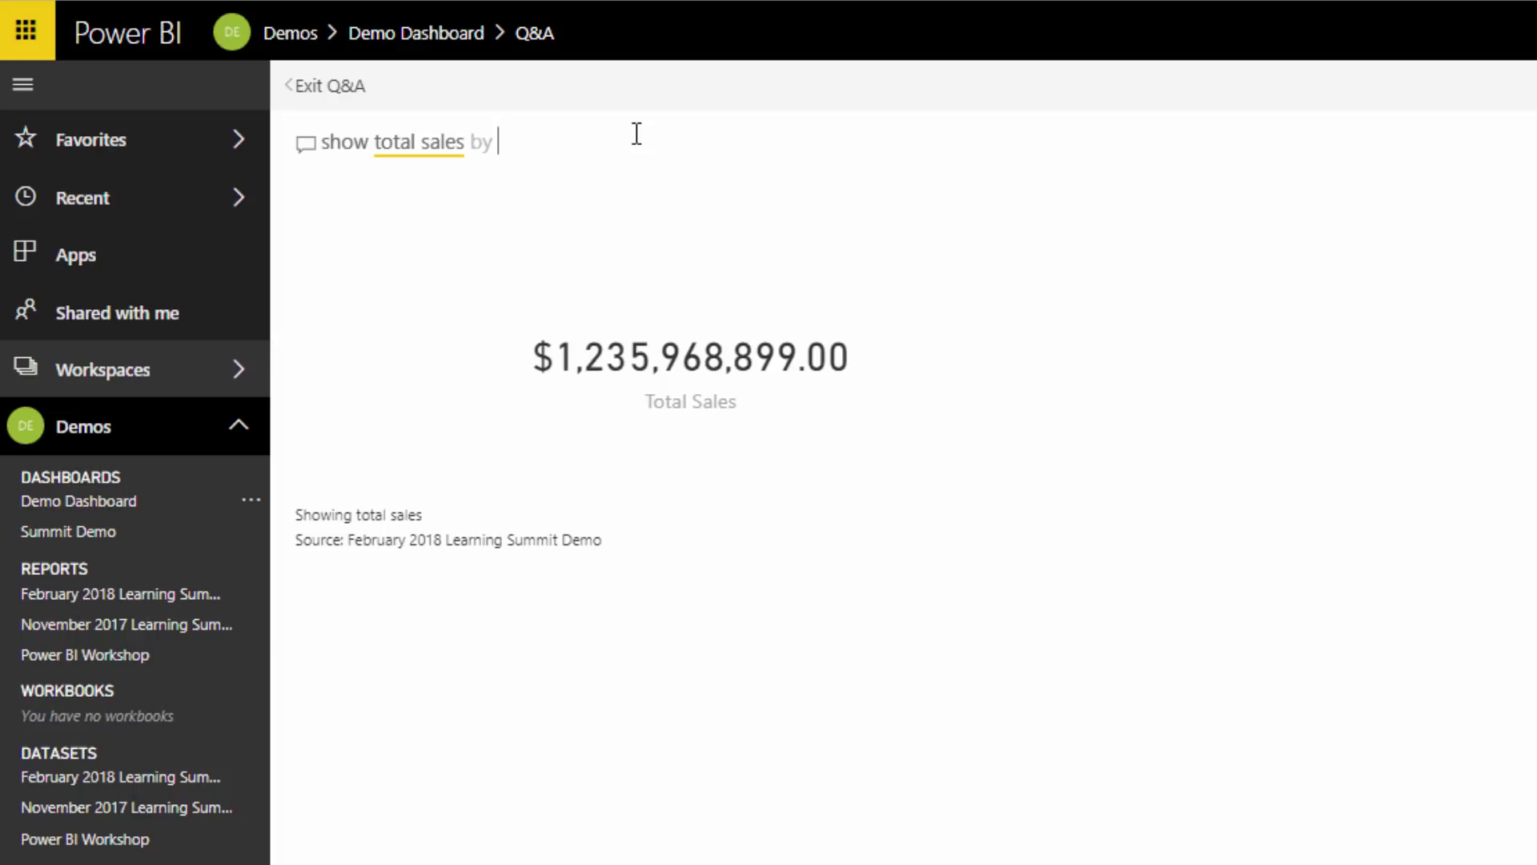
# Complete the question as "show total sales by customer name" and reveal the chart's visualization settings and the Key Measures fields.
pyautogui.write('customer anem')
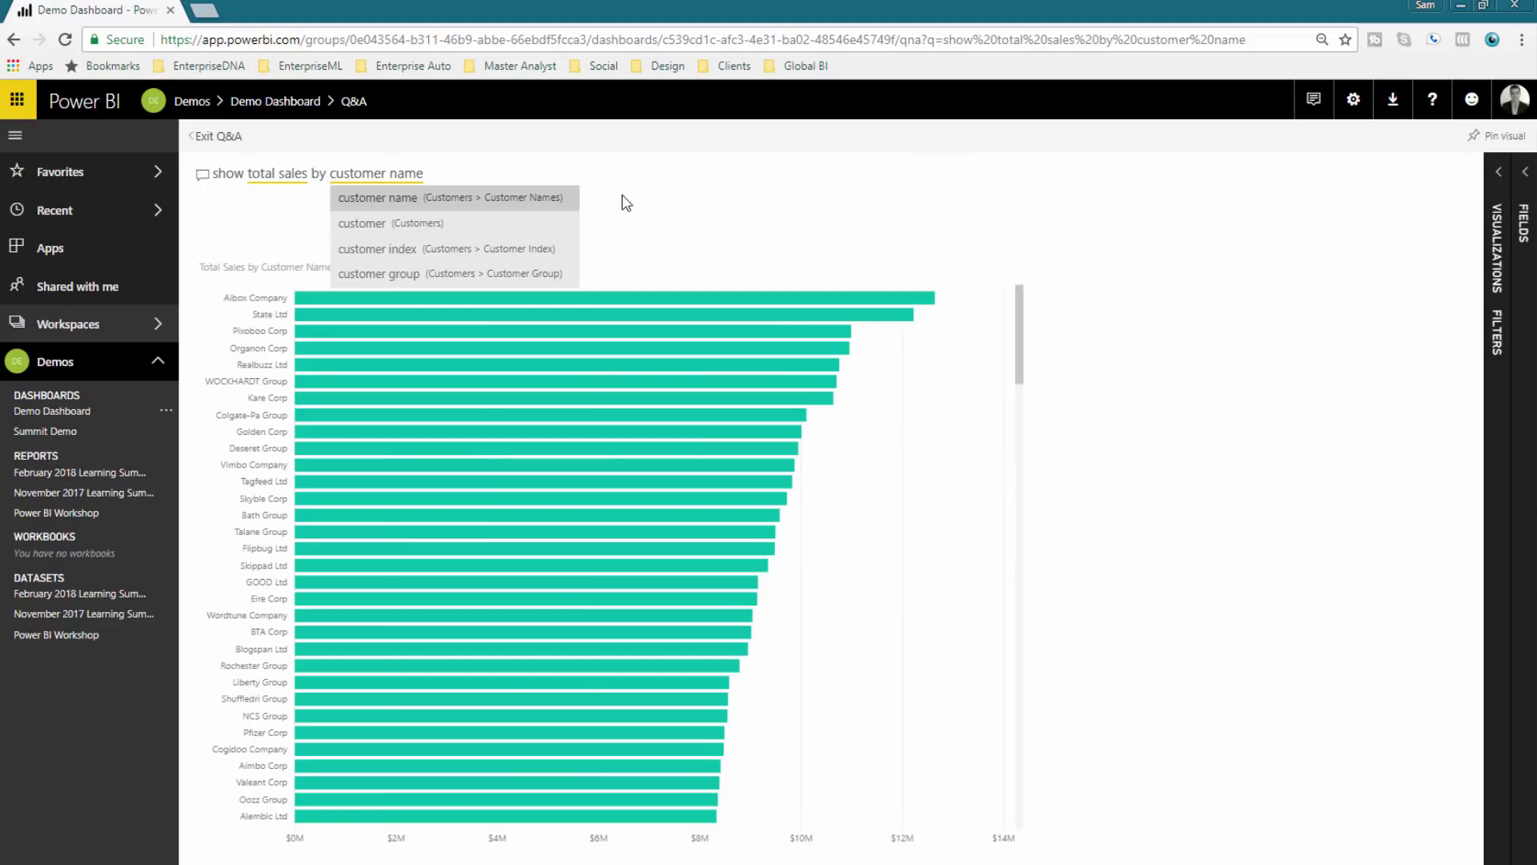
pyautogui.click(625, 202)
pyautogui.click(1498, 175)
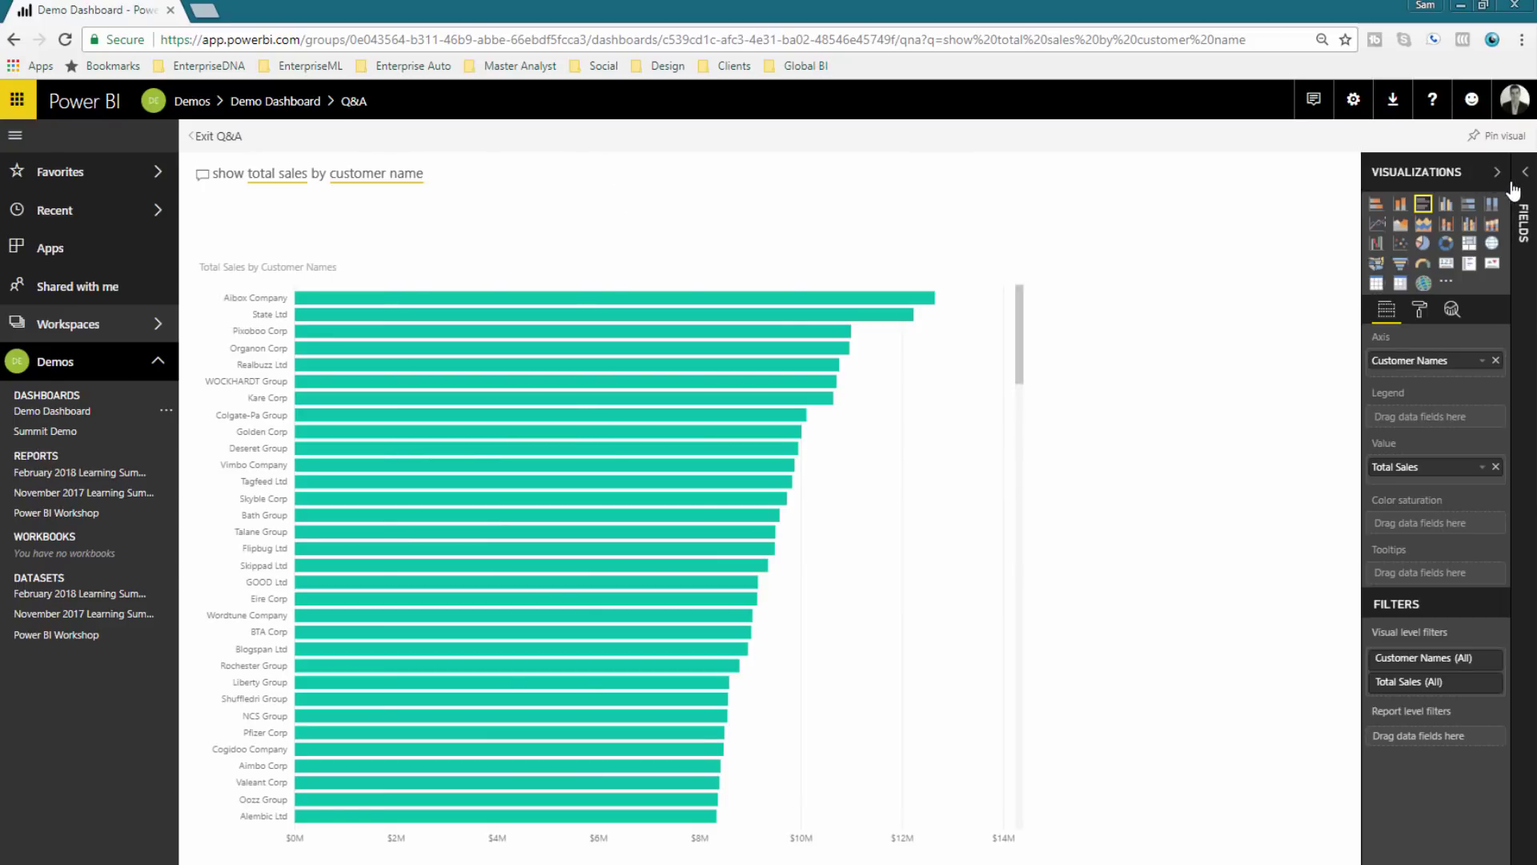
pyautogui.click(1524, 181)
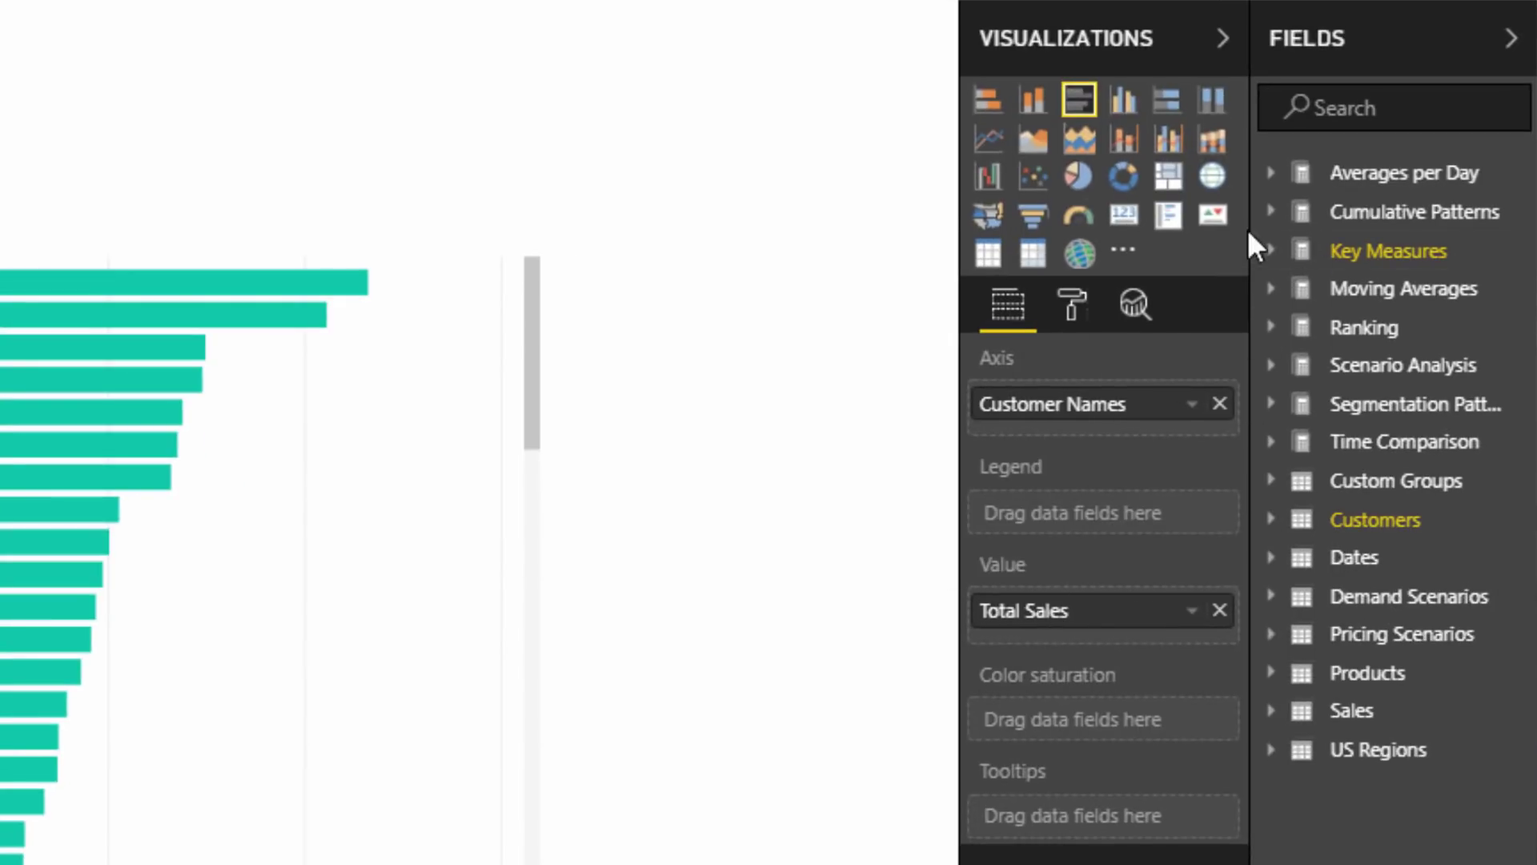
pyautogui.click(1273, 253)
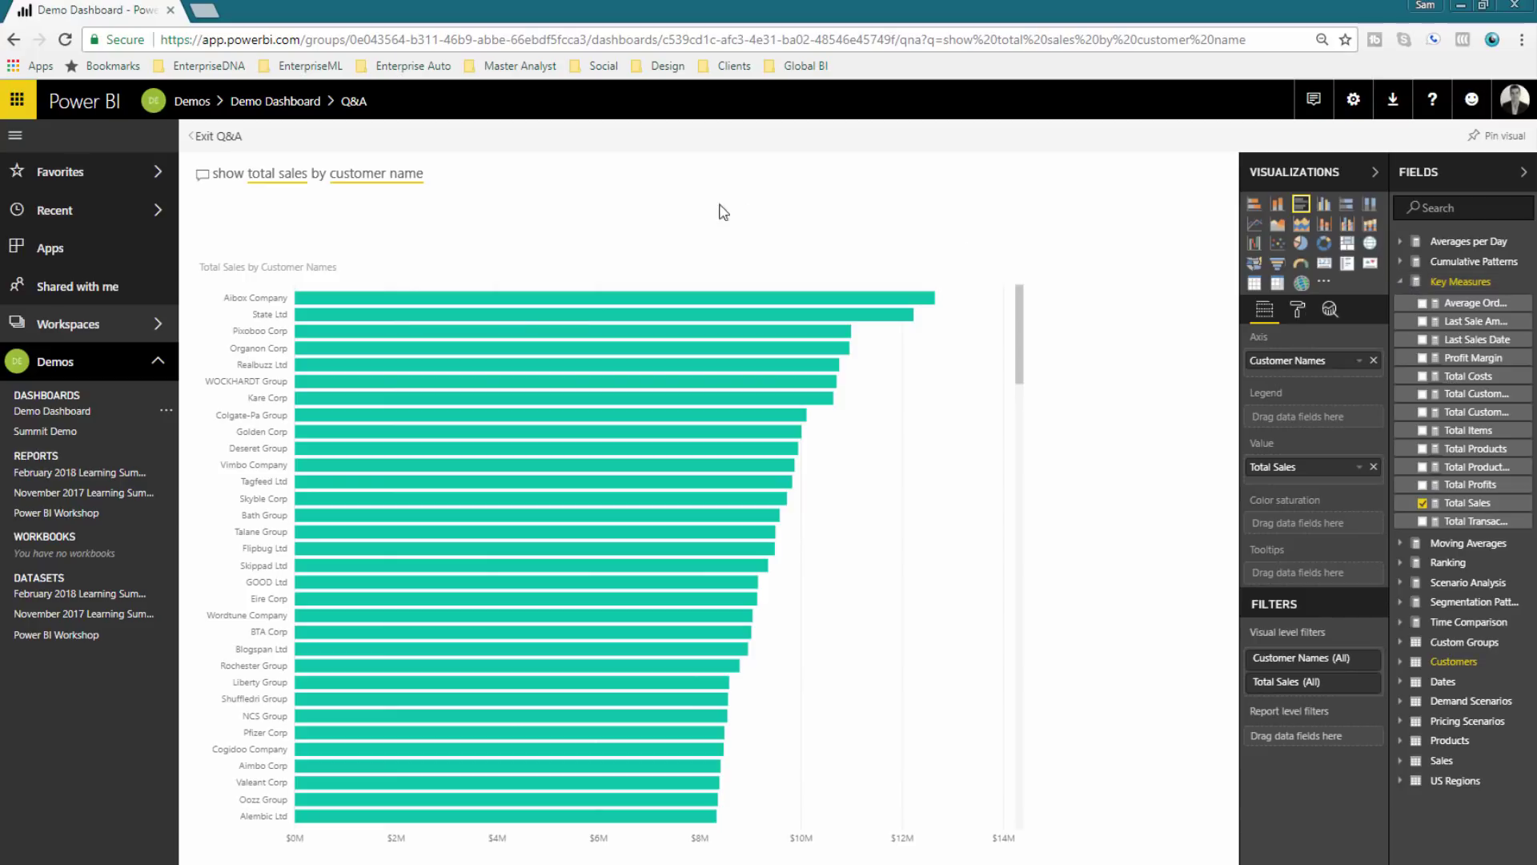
# Change the question to "show total sales and total profits by city name" and display the result as a clustered bar chart.
pyautogui.click(470, 175)
pyautogui.moveTo(466, 174); pyautogui.dragTo(316, 174)
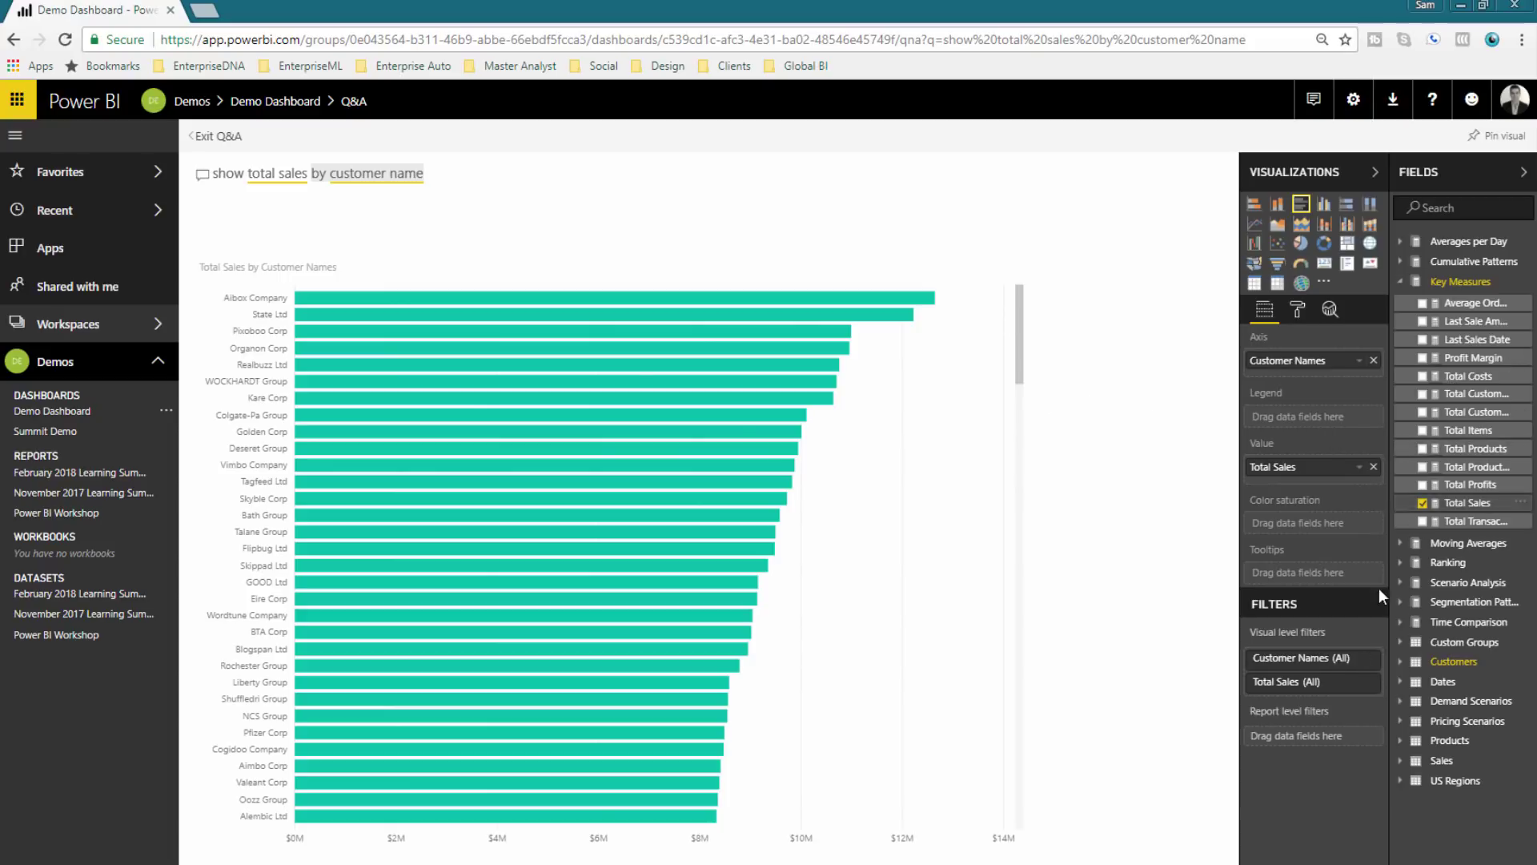
pyautogui.moveTo(574, 299)
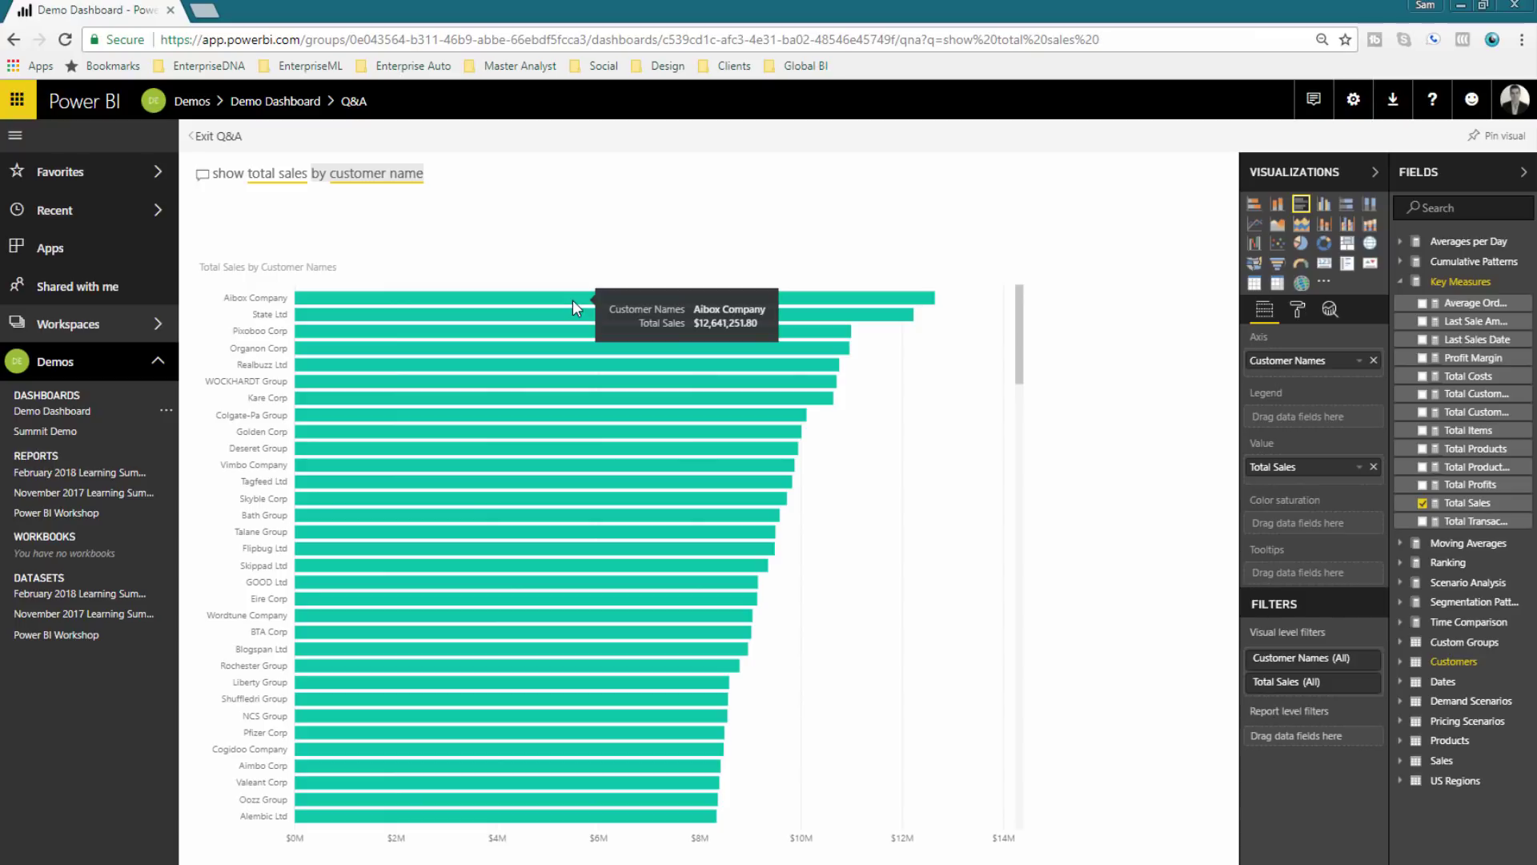
pyautogui.hotkey('ctrl', 'BackSpace')
pyautogui.hotkey('ctrl', 'BackSpace')
pyautogui.hotkey('ctrl', 'BackSpace')
pyautogui.write('by')
pyautogui.press('BackSpace')
pyautogui.press('BackSpace')
pyautogui.press('BackSpace')
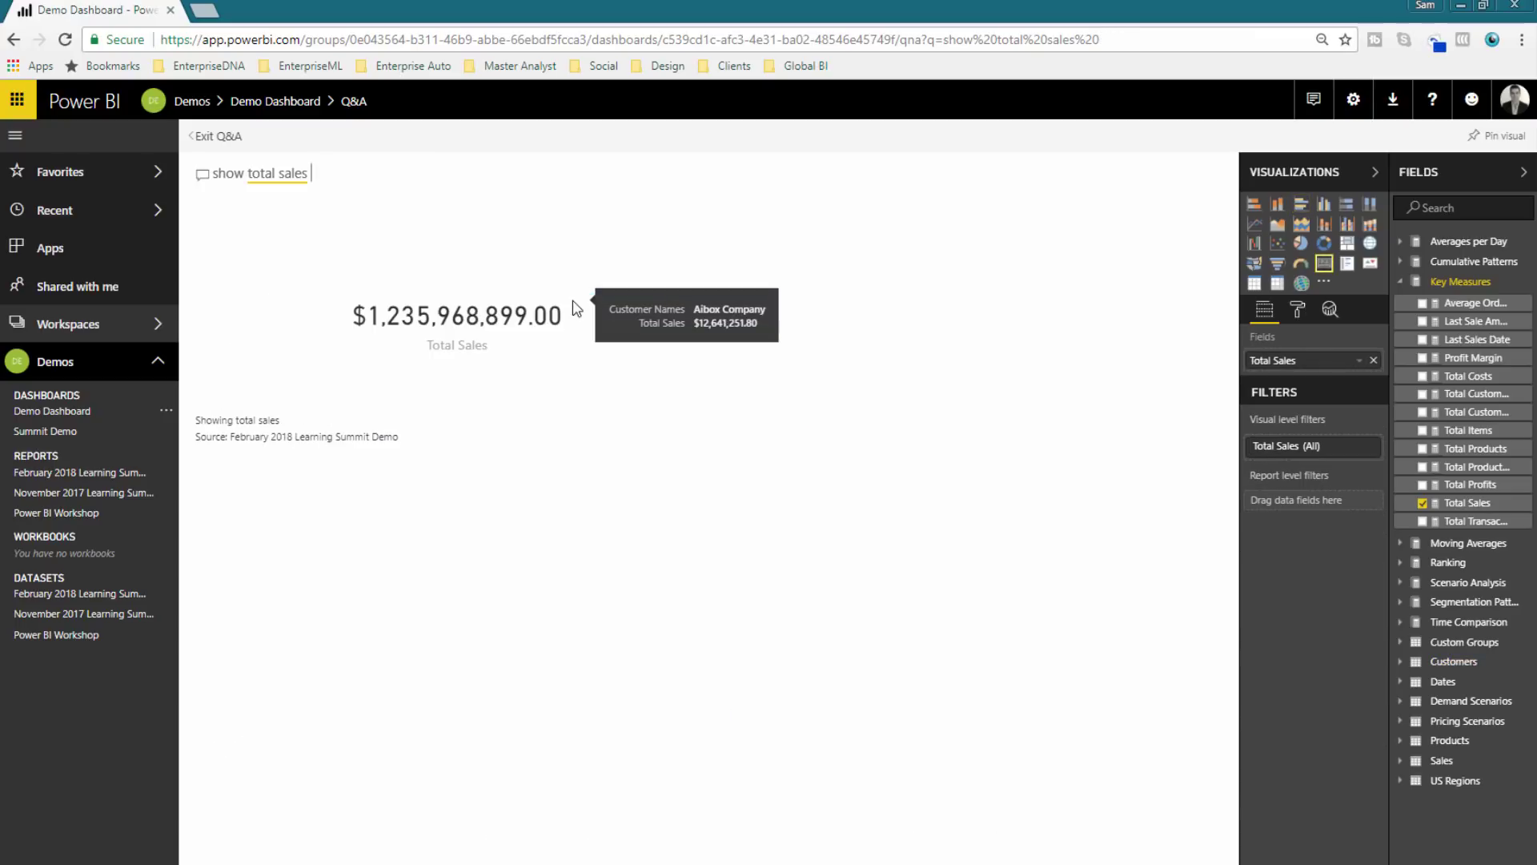
pyautogui.write('and total profit')
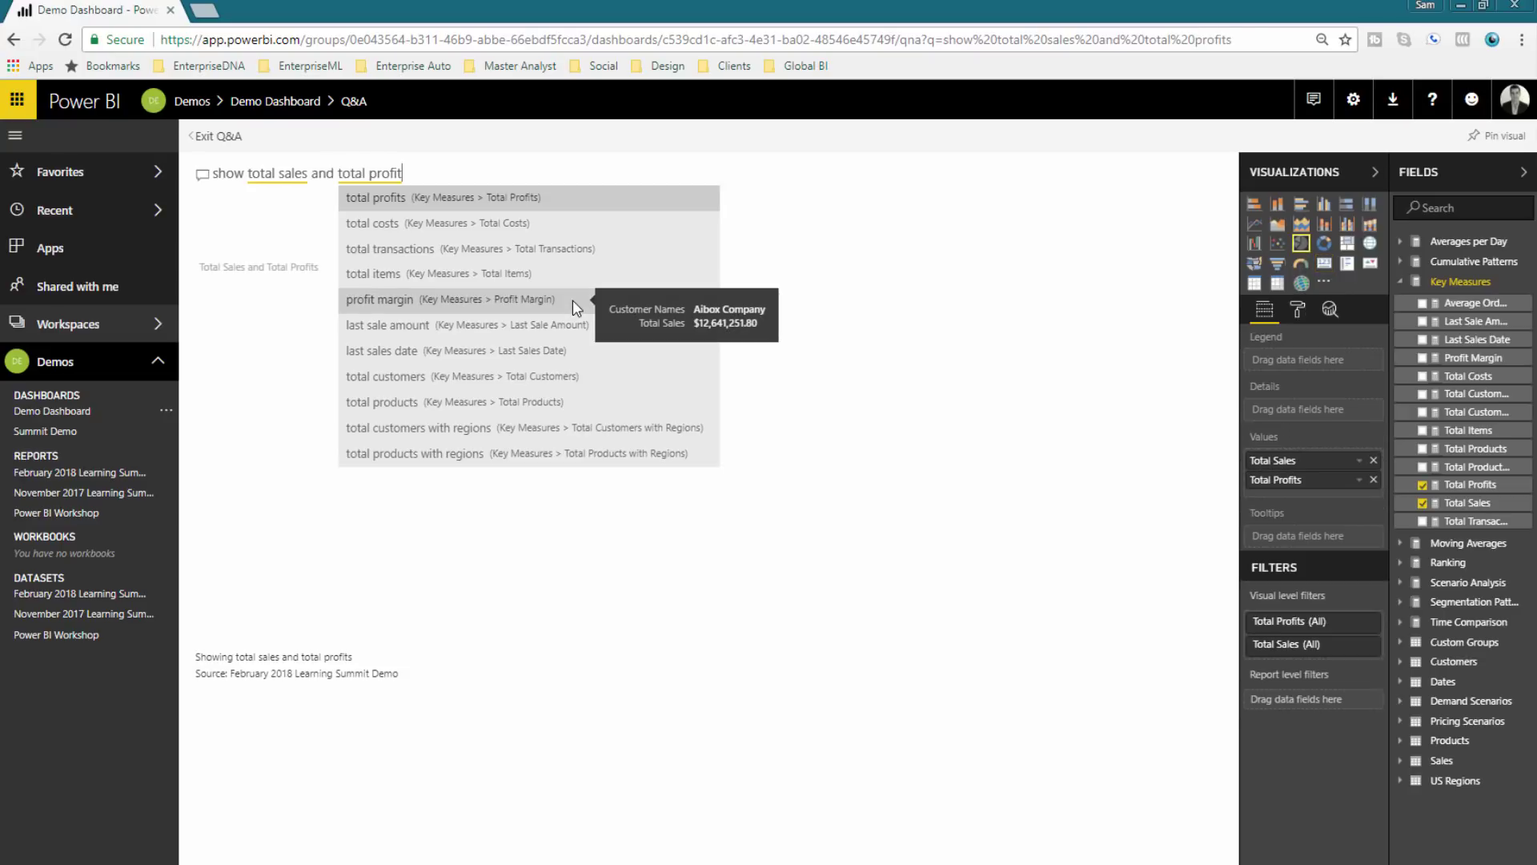
pyautogui.write('s by city name')
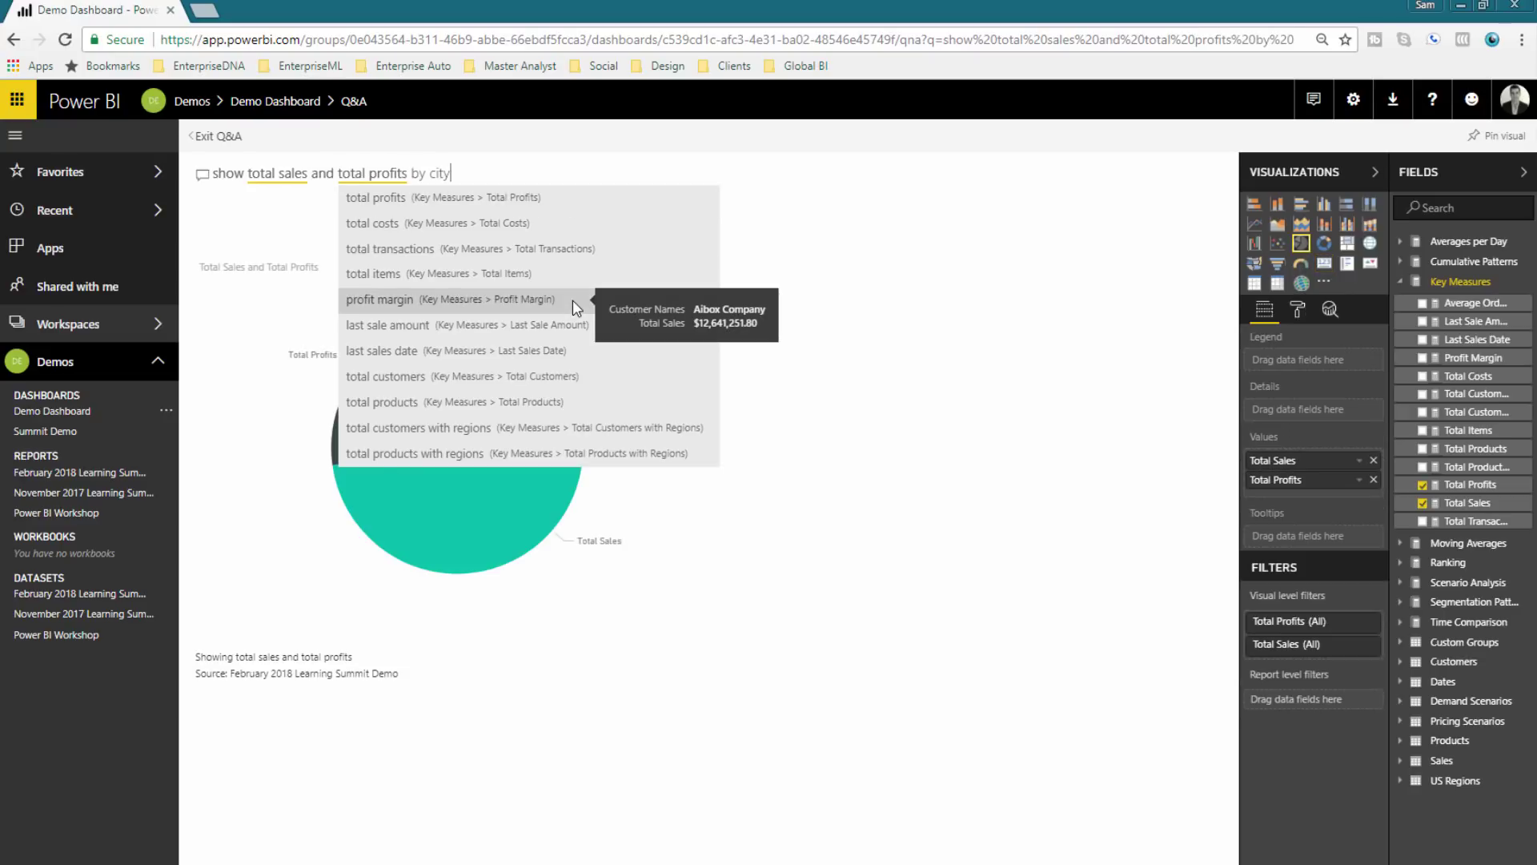
pyautogui.click(742, 210)
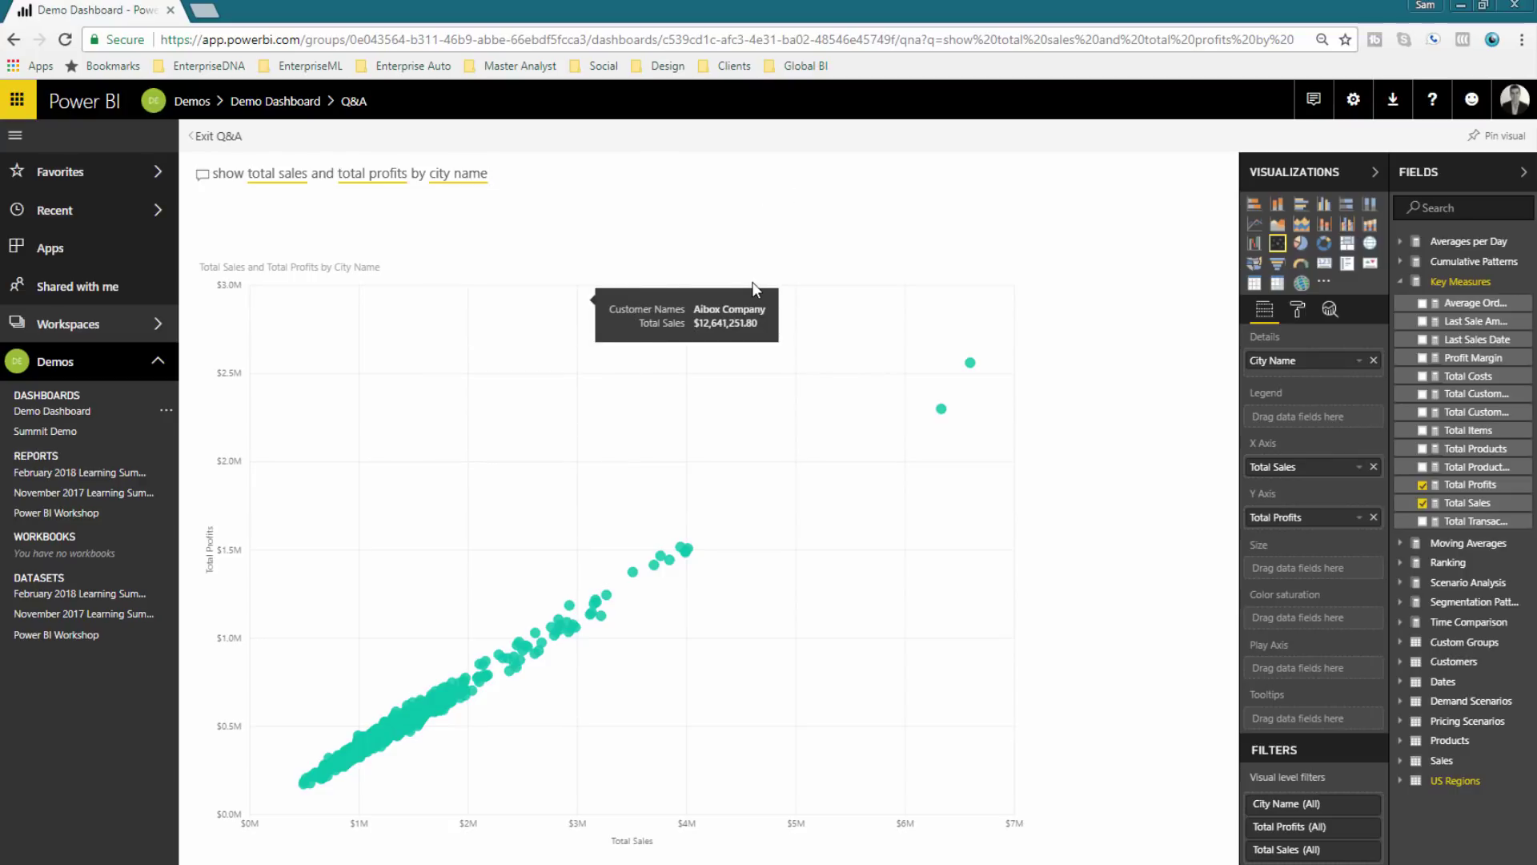
pyautogui.click(1301, 206)
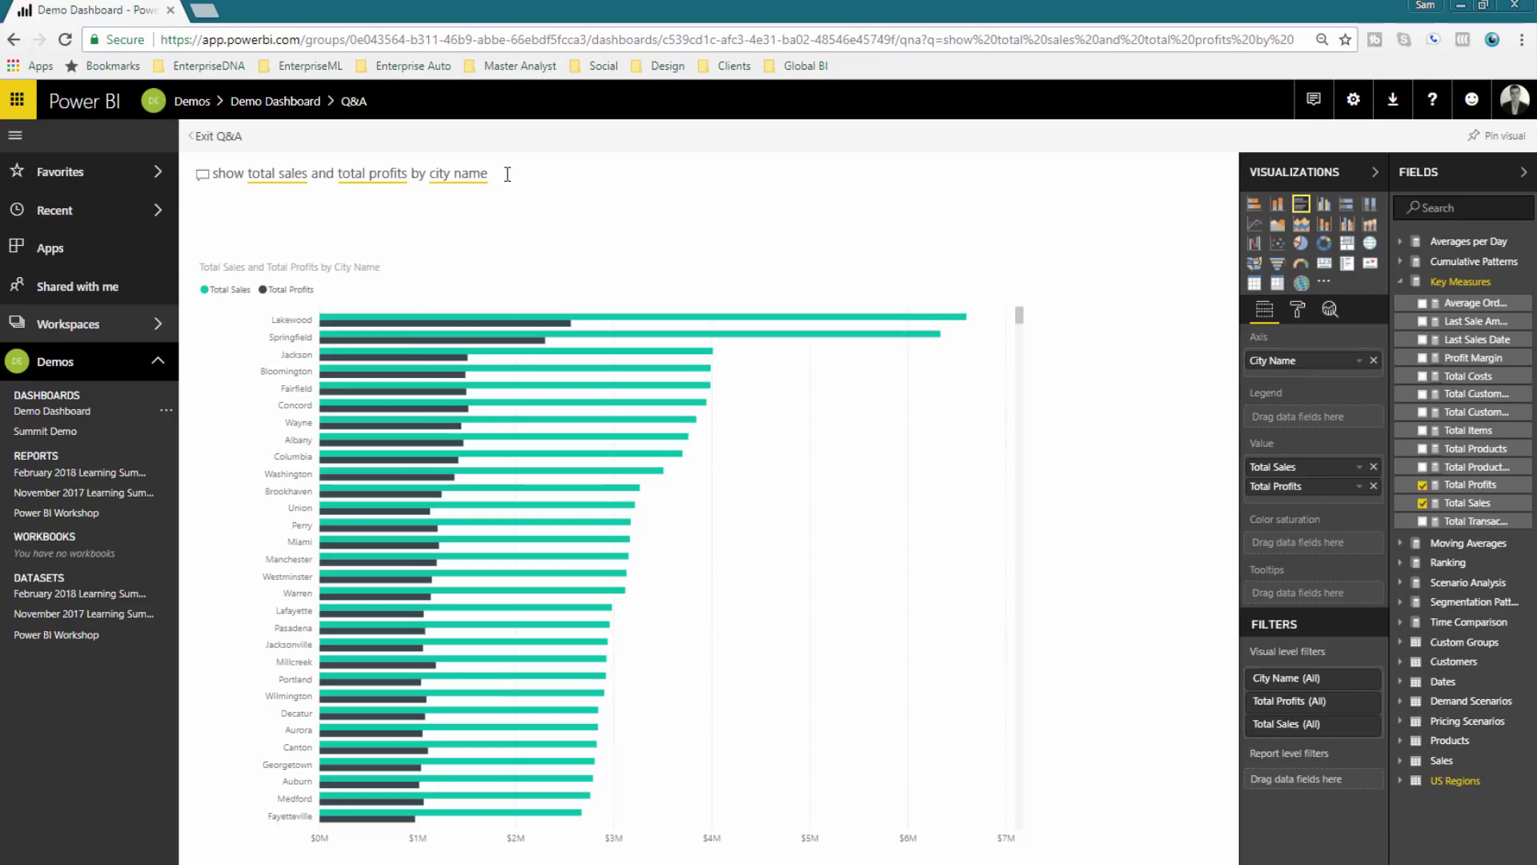
# Clear the entire Q&A question.
pyautogui.moveTo(508, 173); pyautogui.dragTo(202, 172)
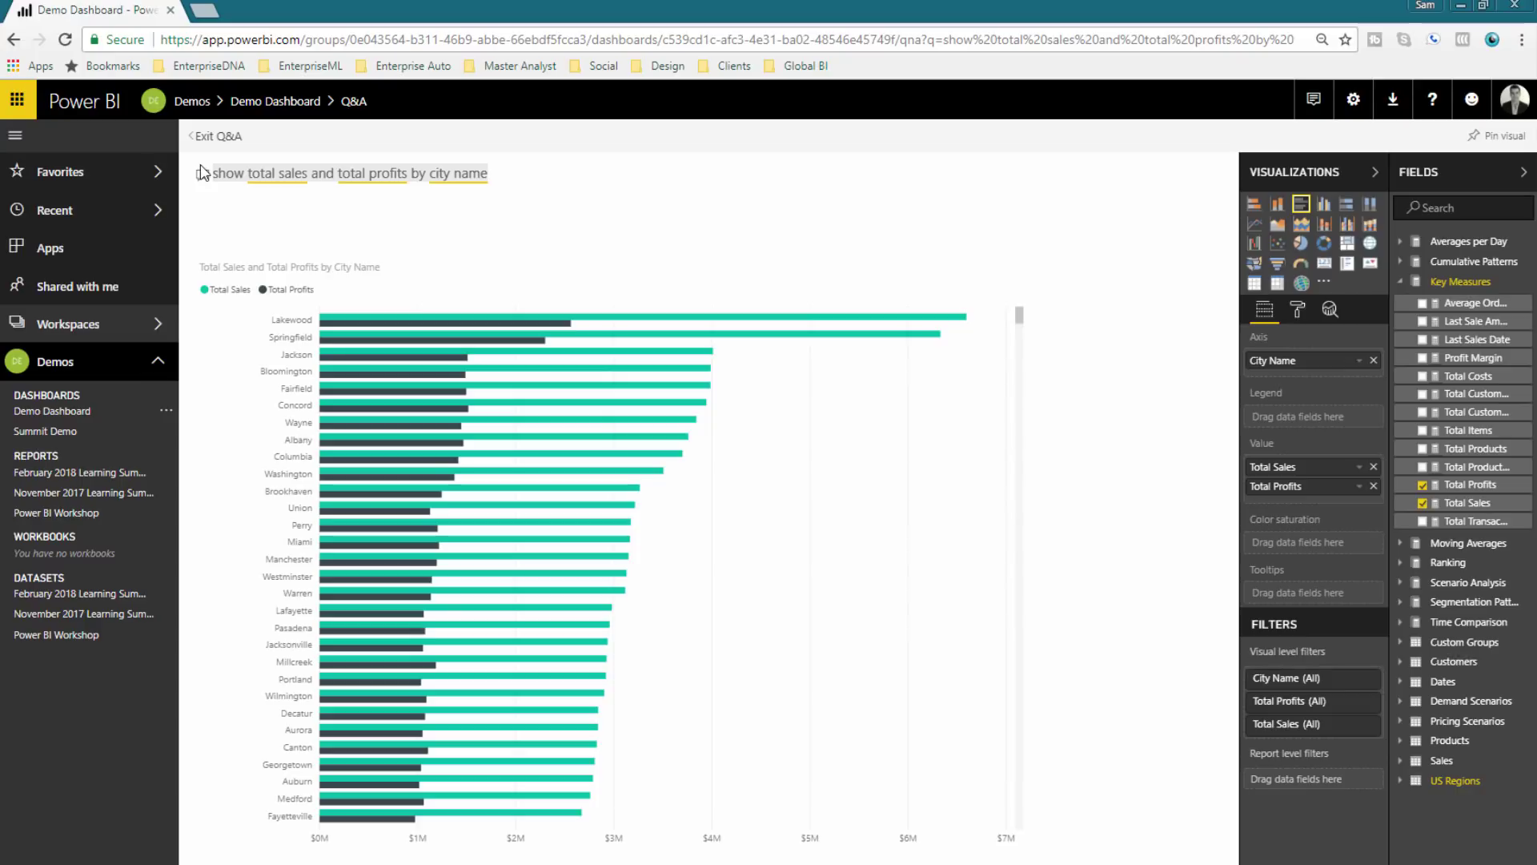
pyautogui.press('BackSpace')
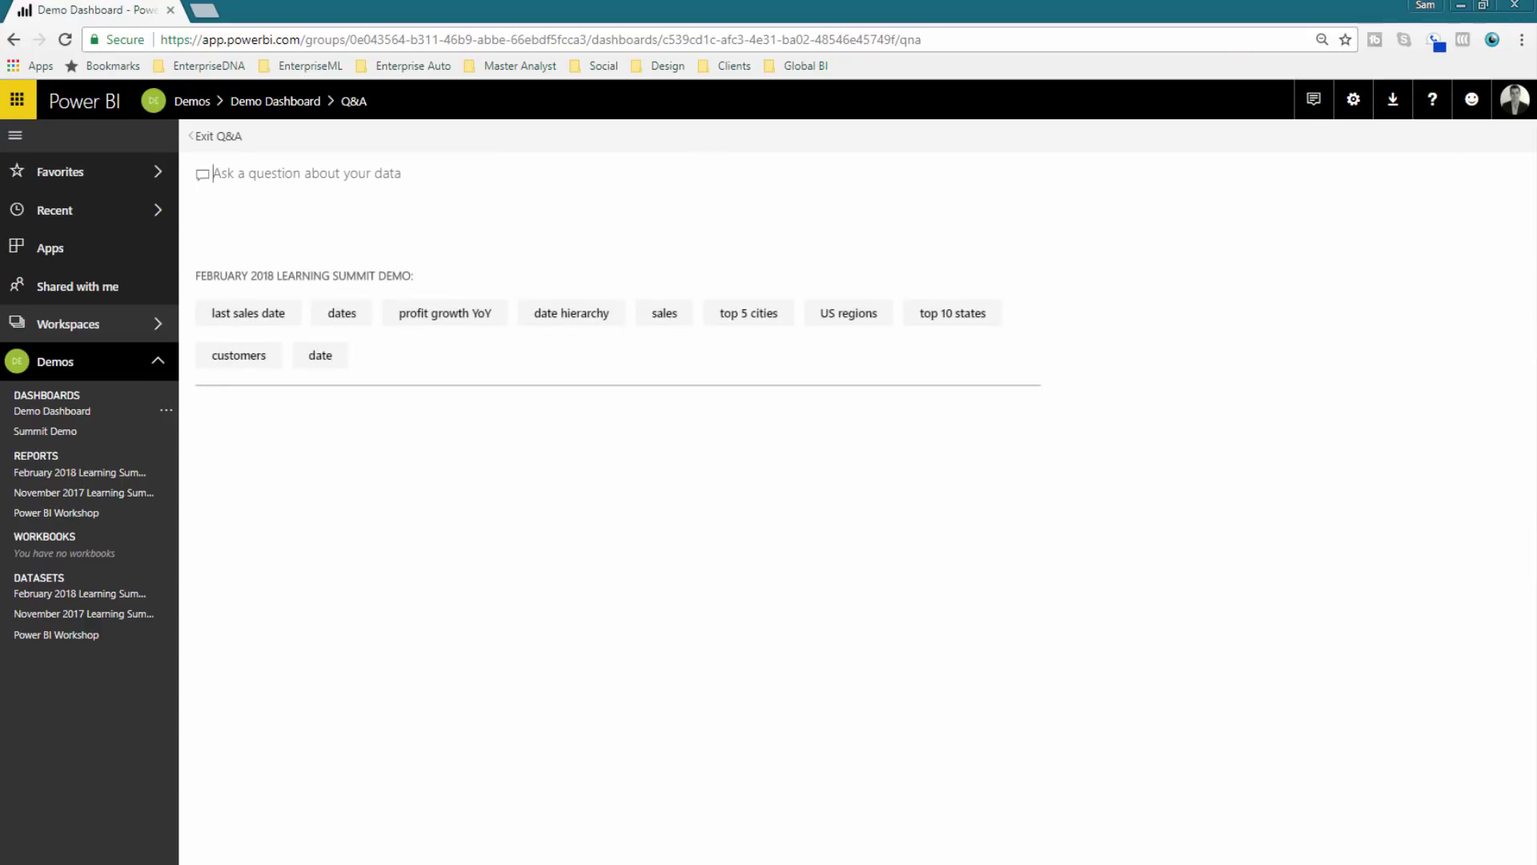
# Switch to Power BI Desktop and inspect the formula of the Margins by Custom Grouping measure used in the Customer Analysis scatter chart.
pyautogui.hotkey('alt', 'Tab')
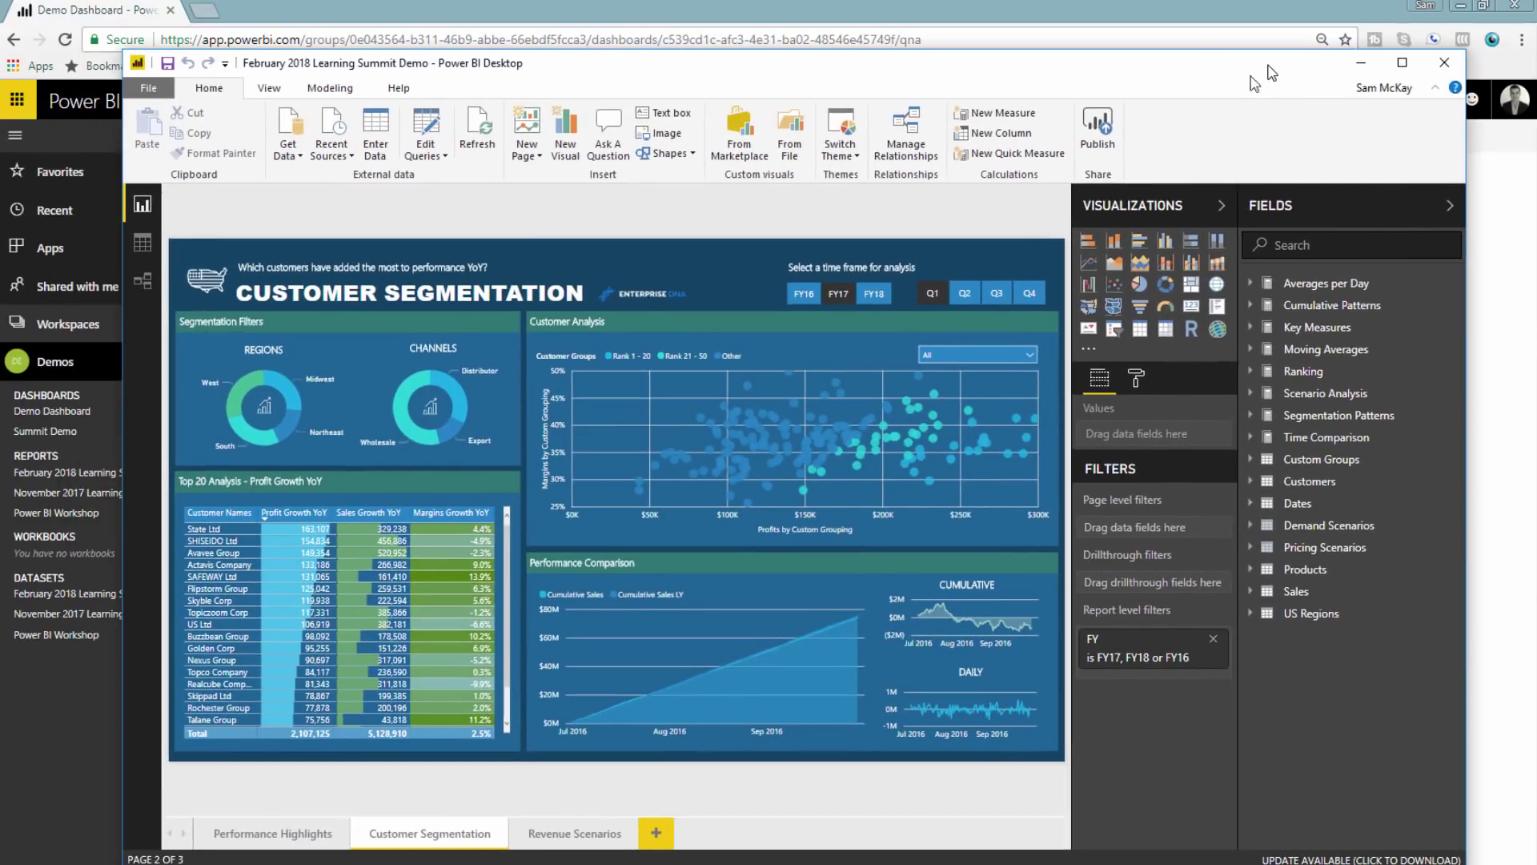
pyautogui.click(1402, 62)
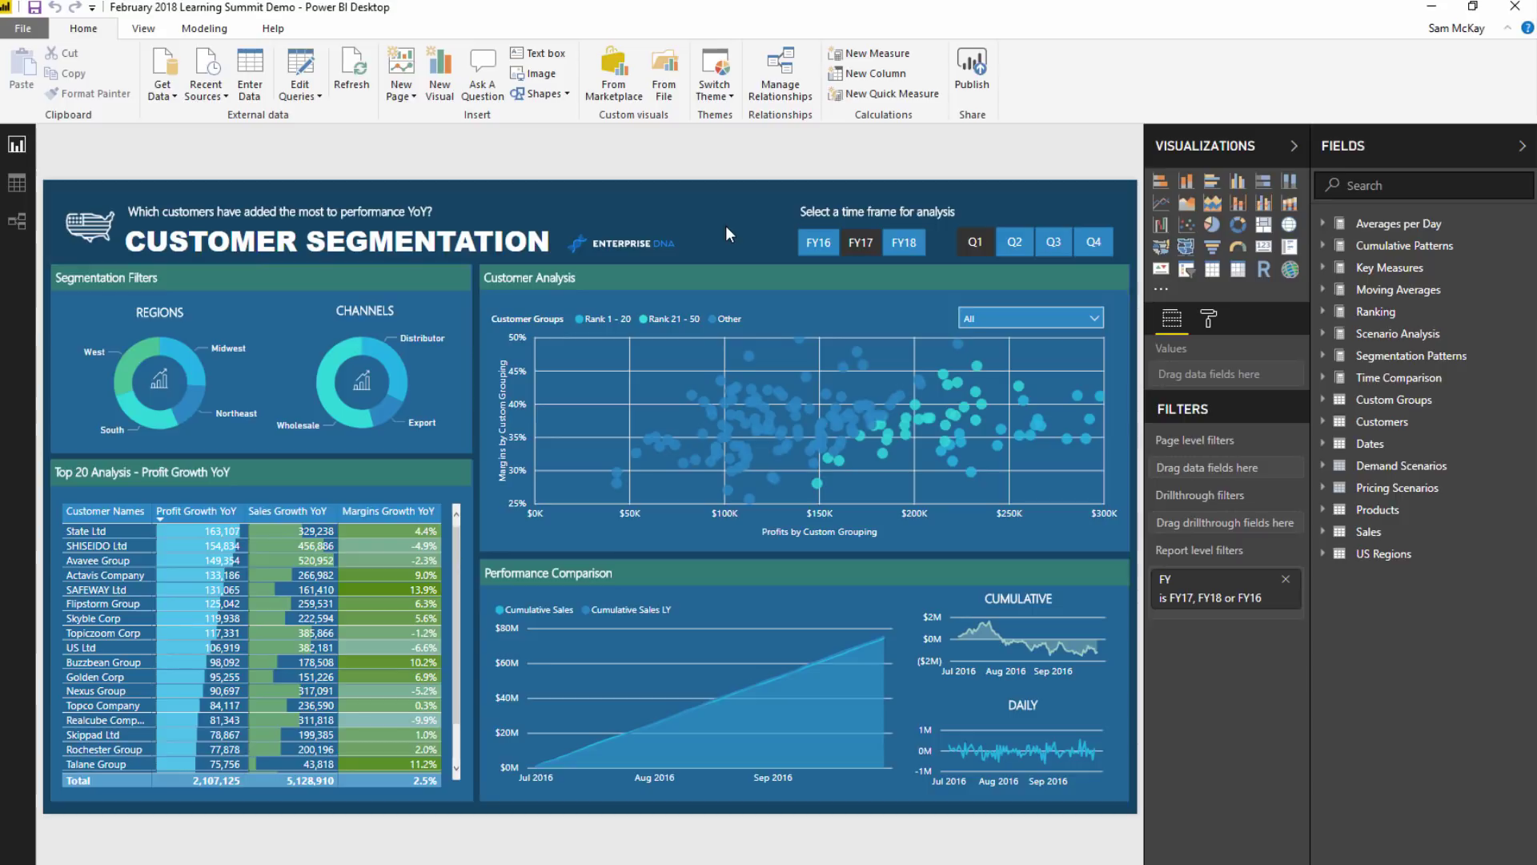
pyautogui.click(782, 321)
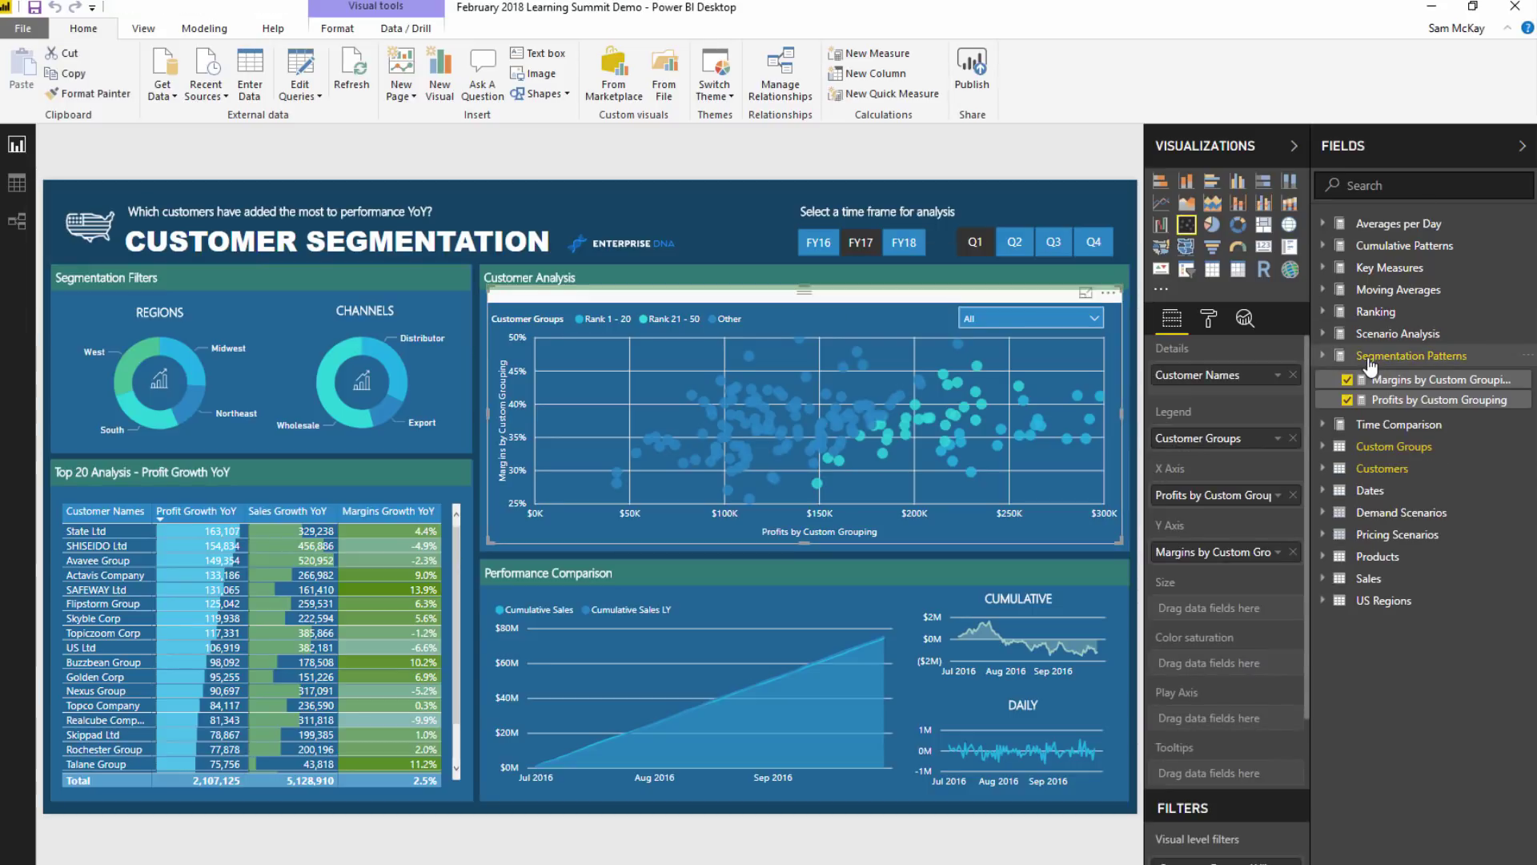
pyautogui.click(1409, 380)
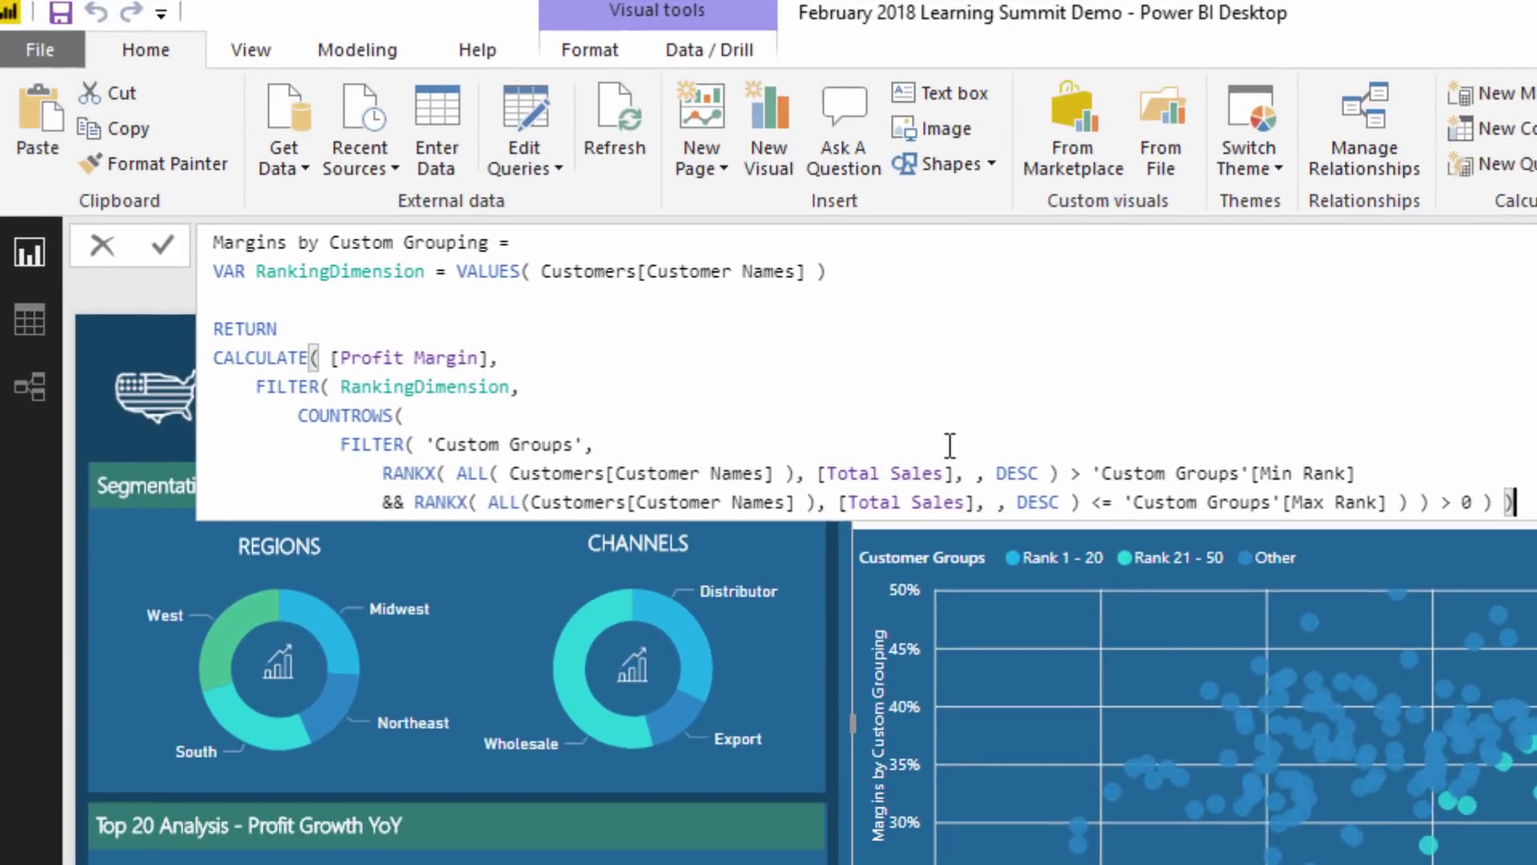
pyautogui.moveTo(864, 287); pyautogui.dragTo(122, 139)
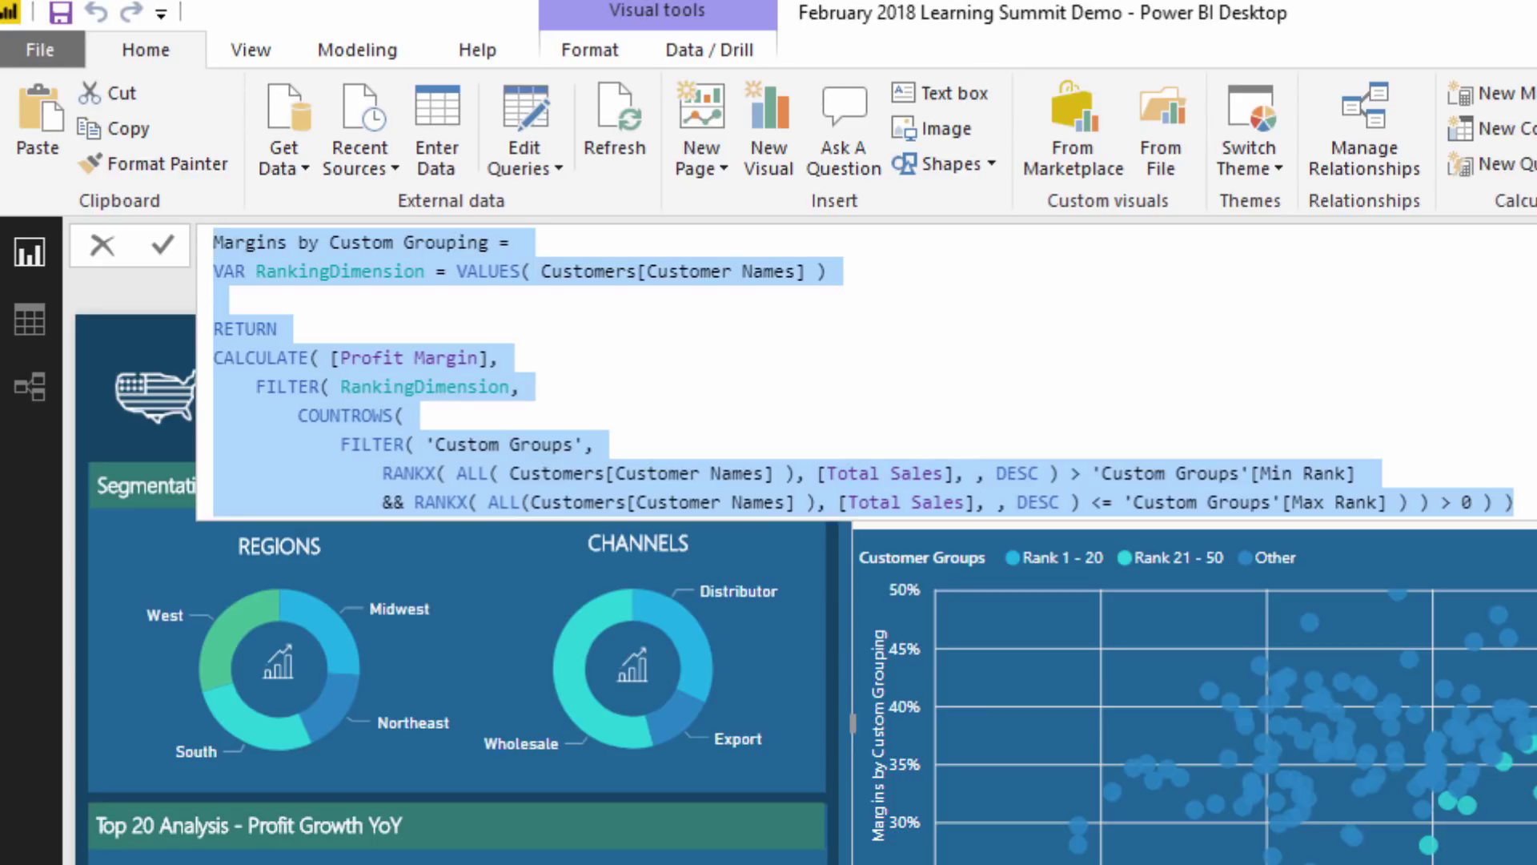
pyautogui.click(312, 358)
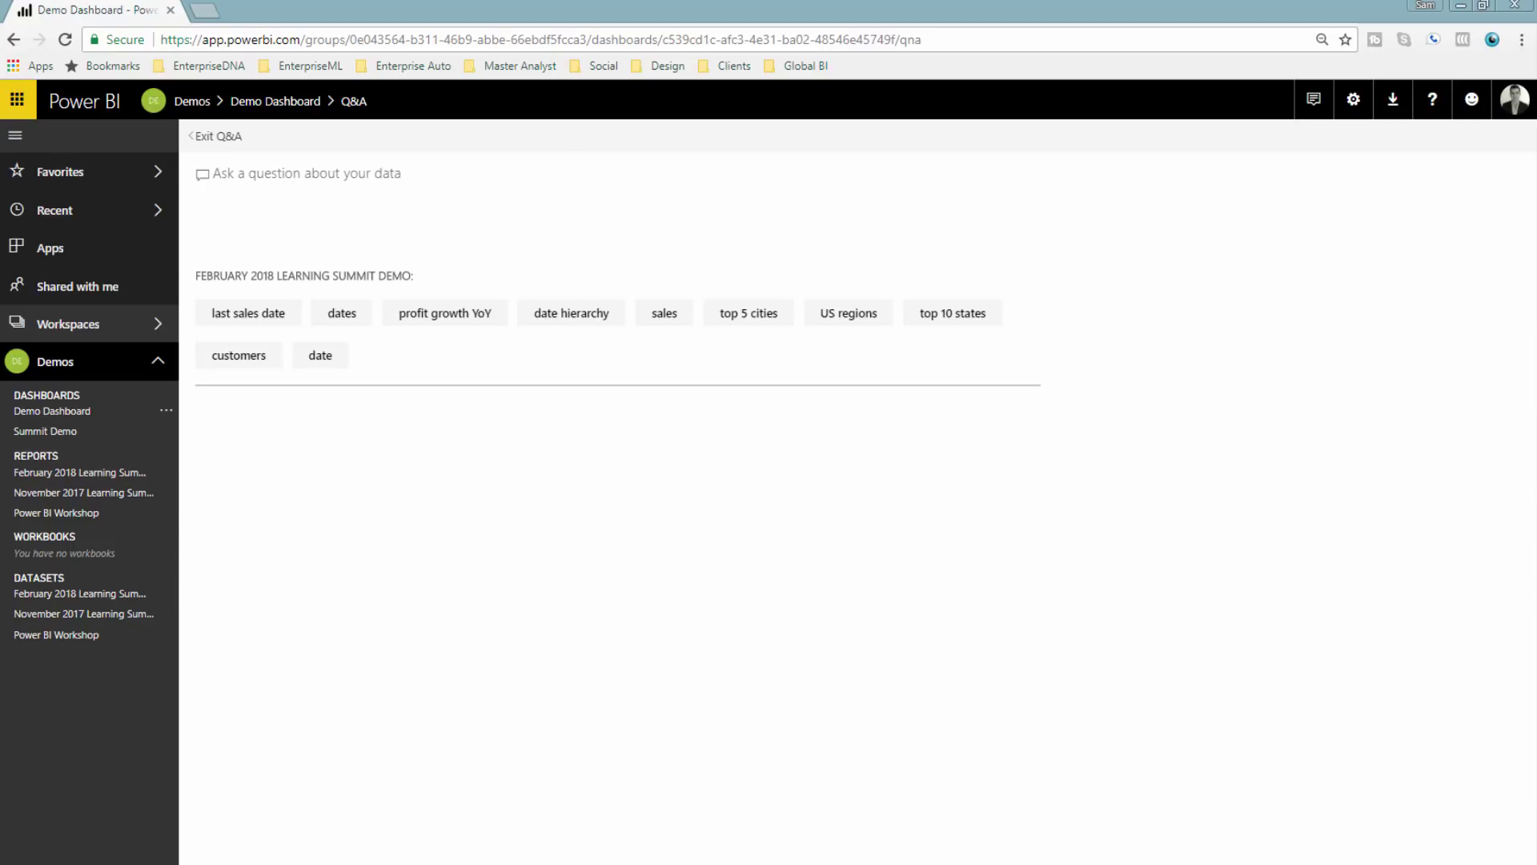
# Return to Q&A in the Power BI service and enter the question "show profit by custom grouping".
pyautogui.click(399, 172)
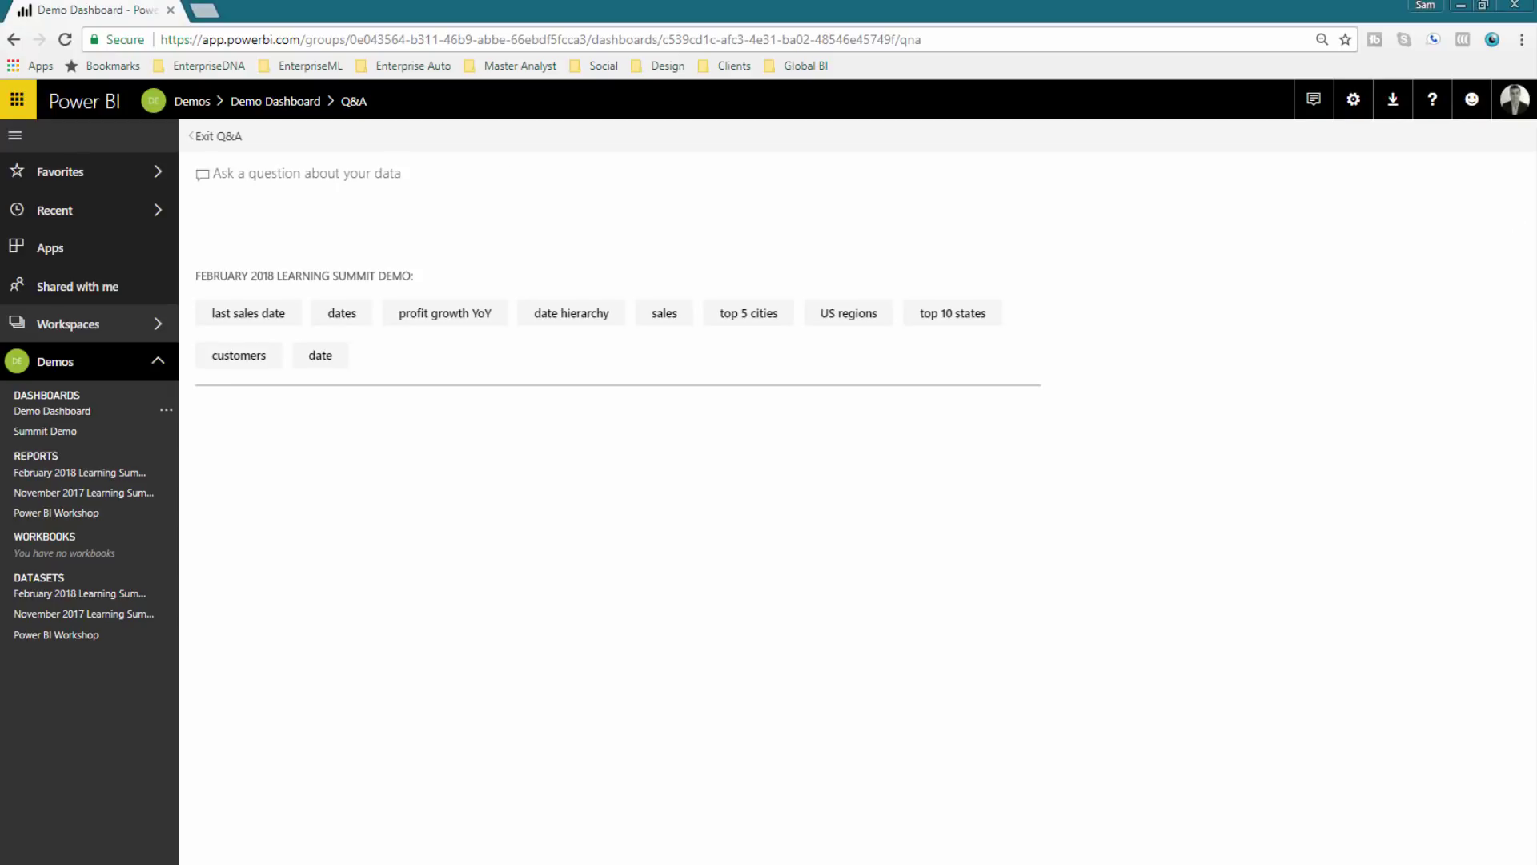
pyautogui.write('show')
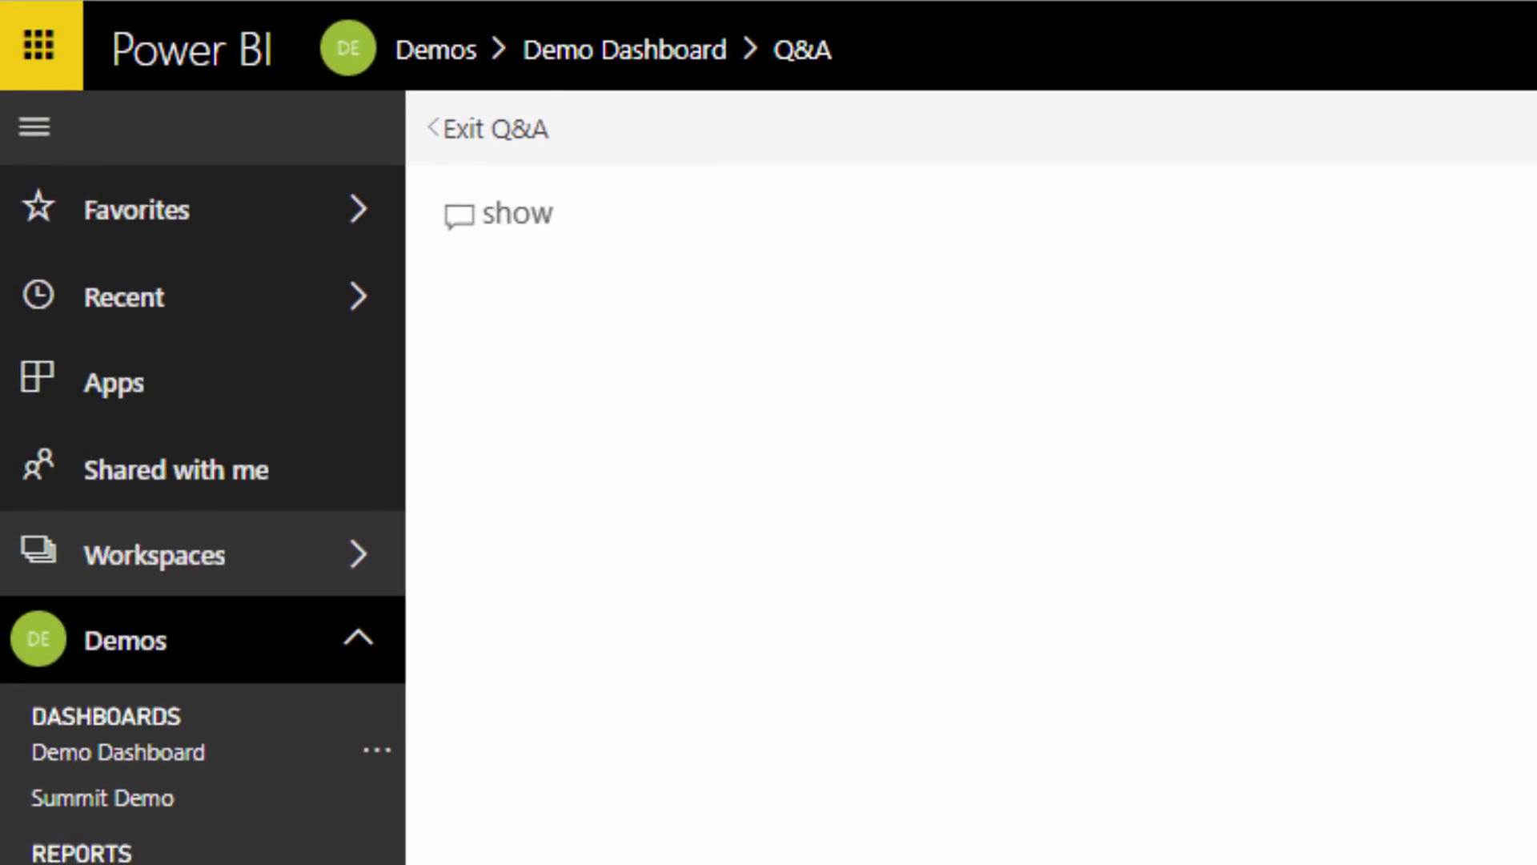
pyautogui.write(' profit b')
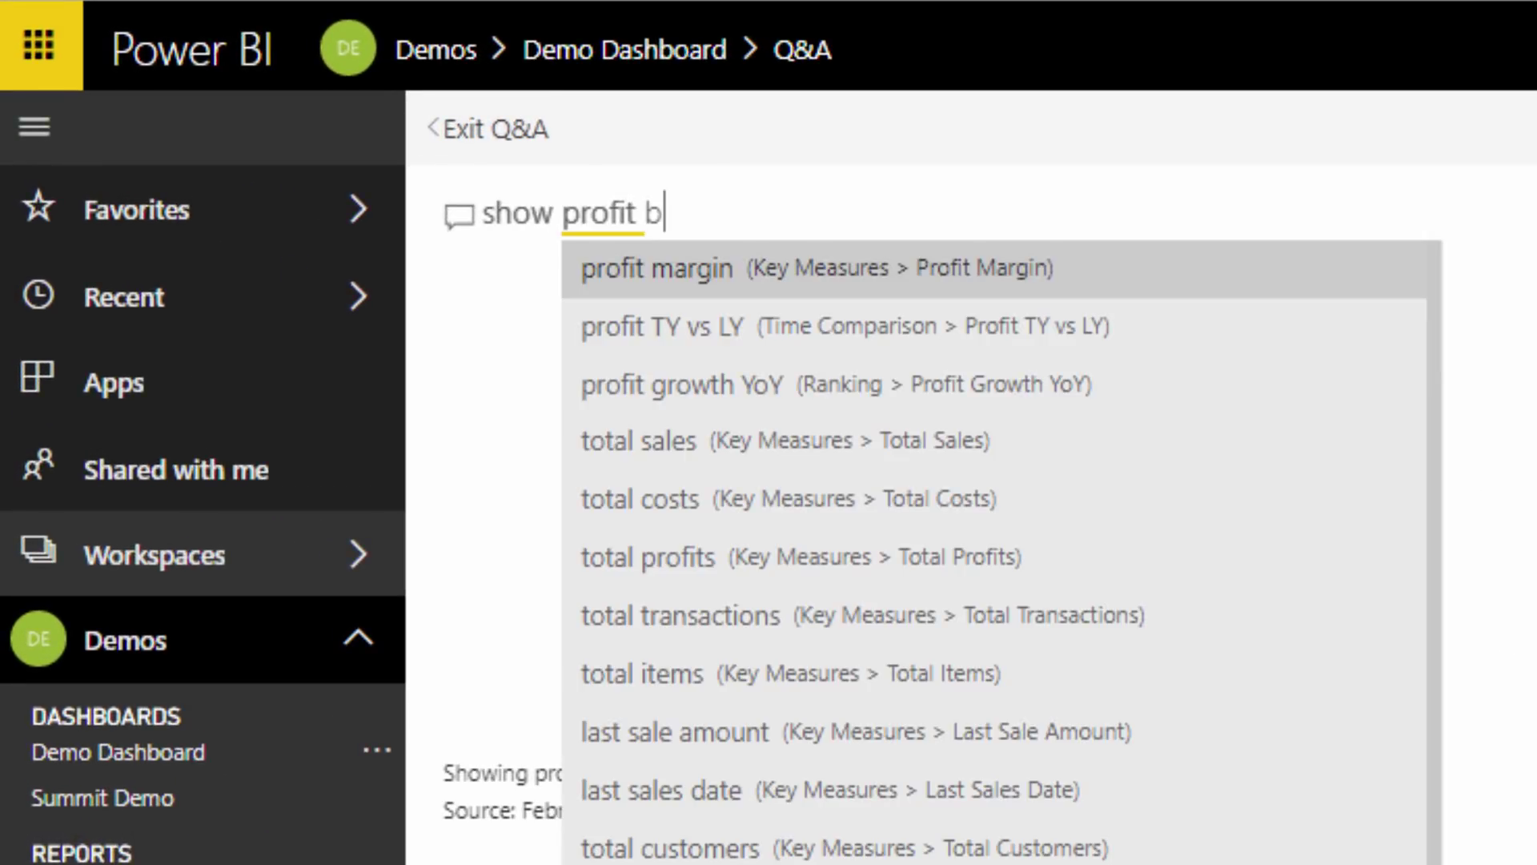
pyautogui.write('y custom g')
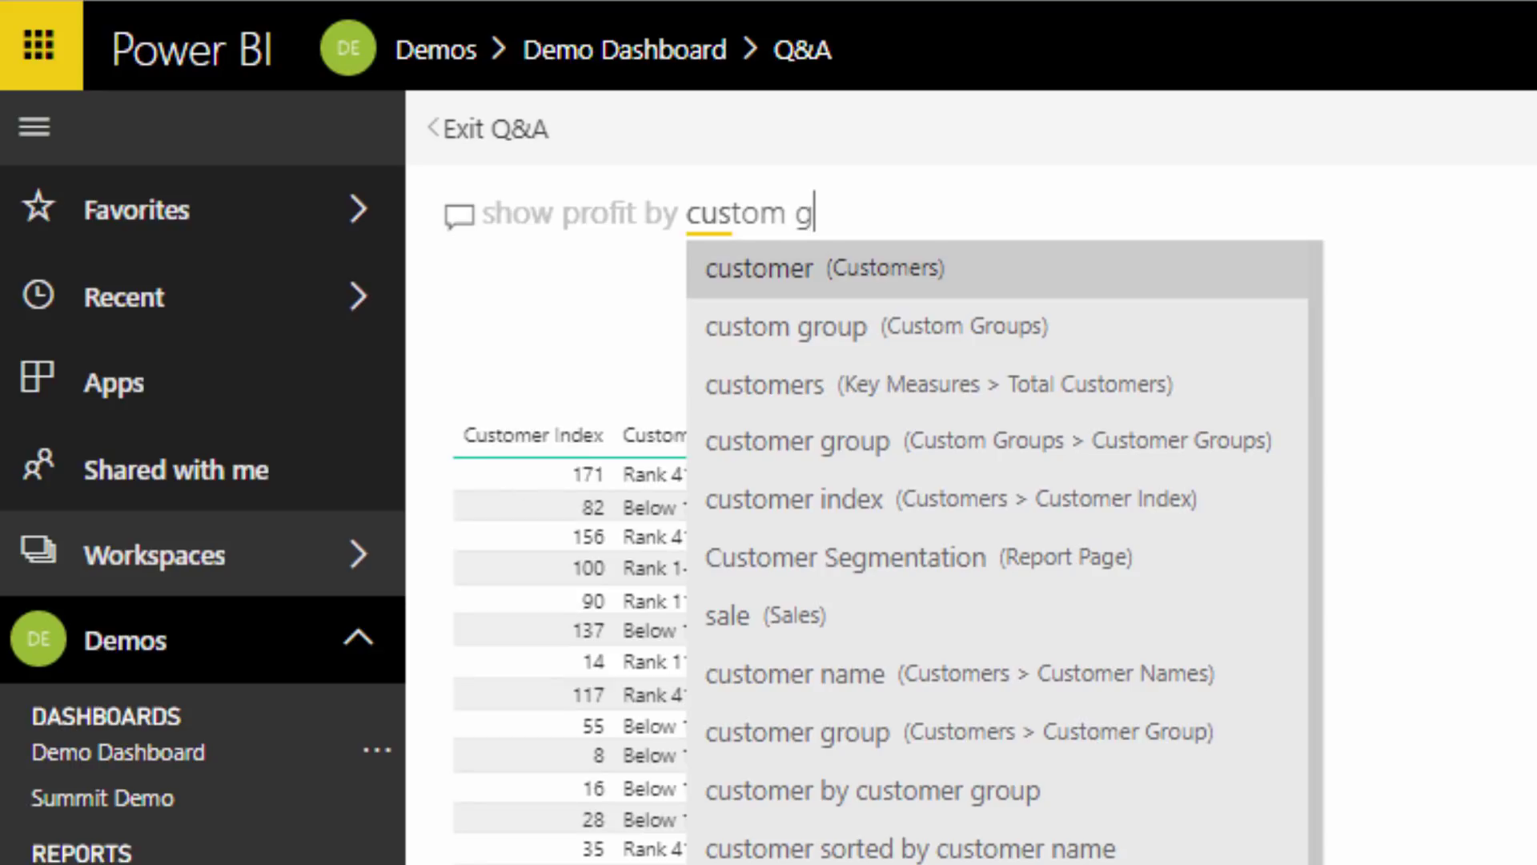
pyautogui.write('rouping')
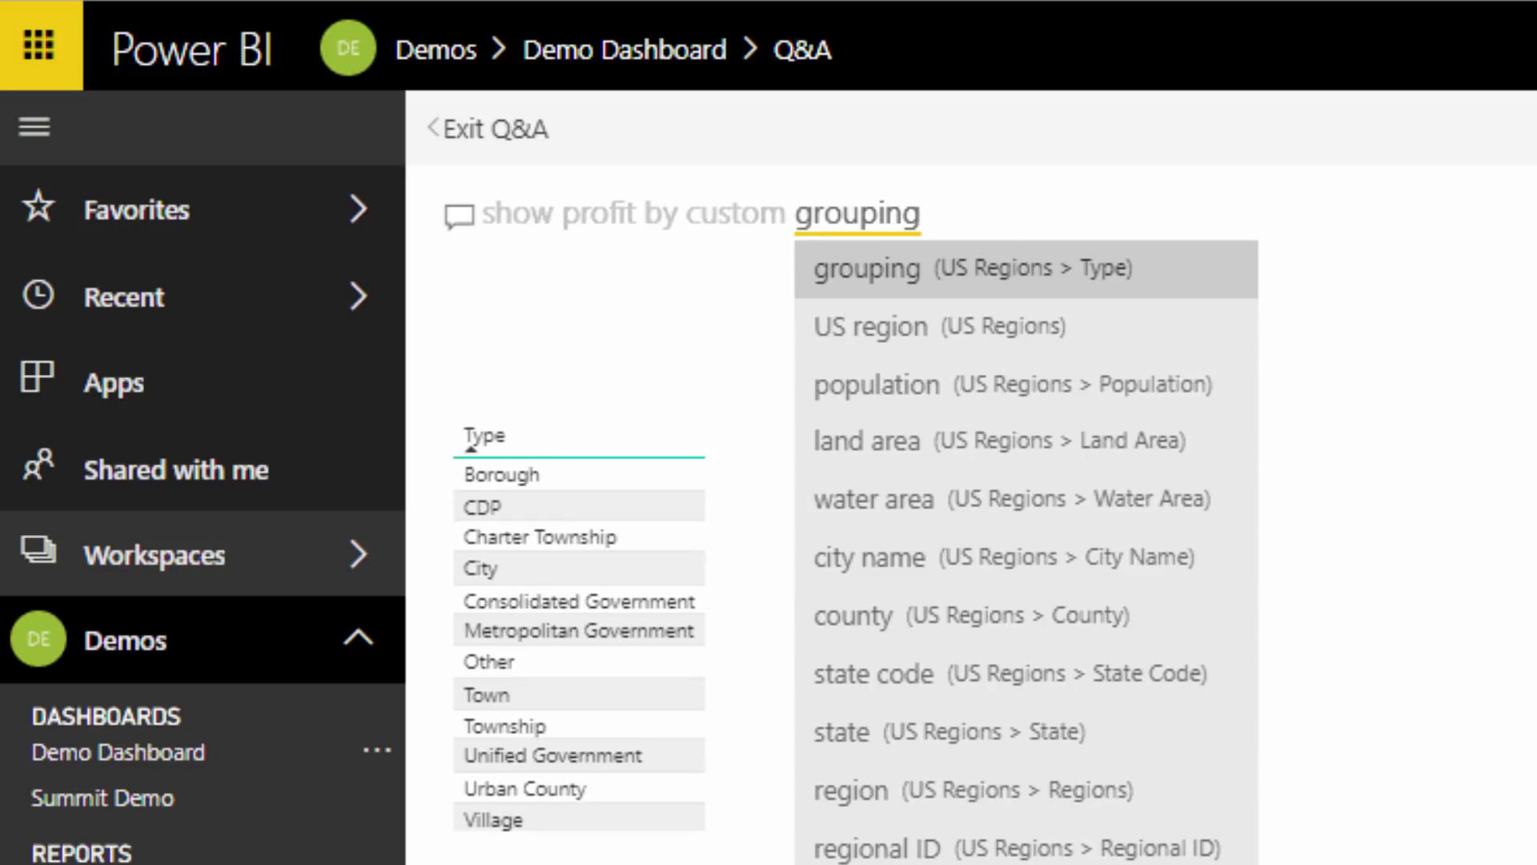
# Rewrite the end of the Q&A question so it reads "show profits by customer grouping".
pyautogui.press('BackSpace')
pyautogui.press('BackSpace')
pyautogui.press('BackSpace')
pyautogui.press('BackSpace')
pyautogui.press('BackSpace')
pyautogui.press('BackSpace')
pyautogui.press('BackSpace')
pyautogui.press('BackSpace')
pyautogui.press('BackSpace')
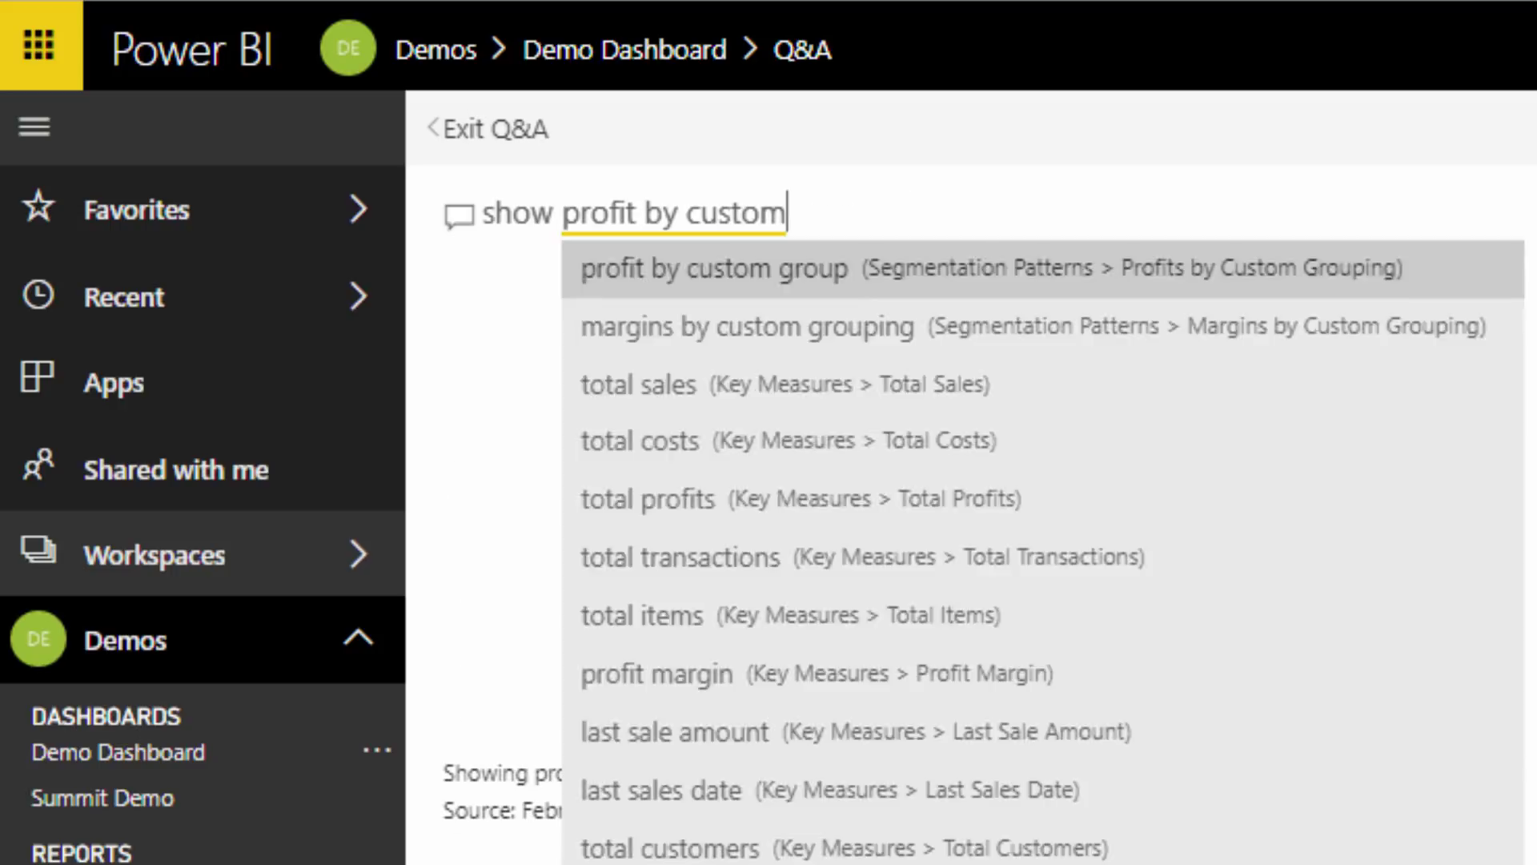
pyautogui.press('BackSpace')
pyautogui.press('BackSpace')
pyautogui.press('BackSpace')
pyautogui.press('BackSpace')
pyautogui.press('BackSpace')
pyautogui.press('BackSpace')
pyautogui.press('BackSpace')
pyautogui.press('BackSpace')
pyautogui.press('BackSpace')
pyautogui.press('BackSpace')
pyautogui.press('BackSpace')
pyautogui.write('ts')
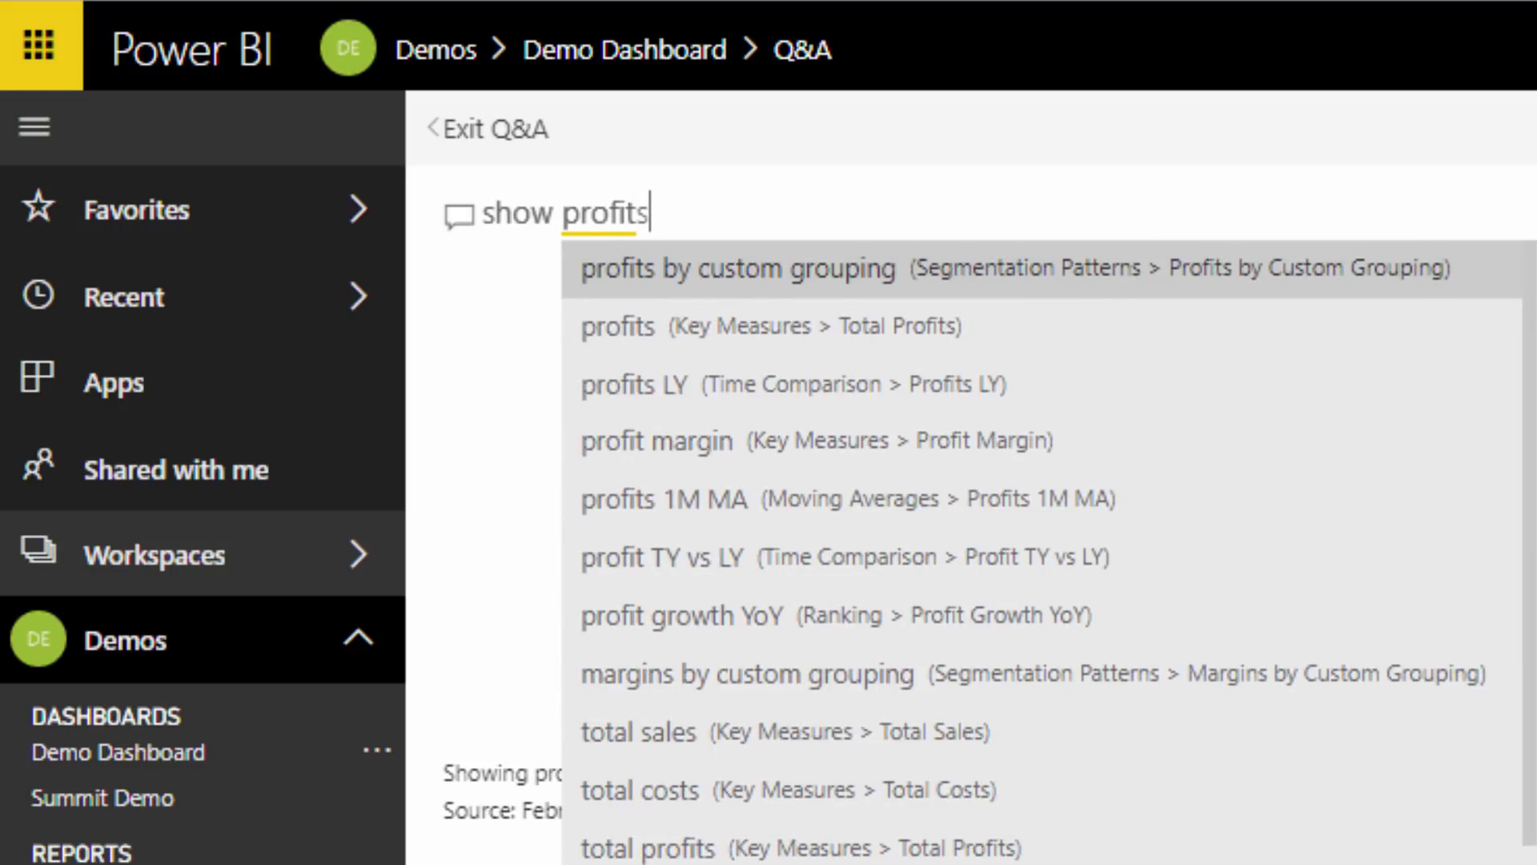
pyautogui.write(' by customer g')
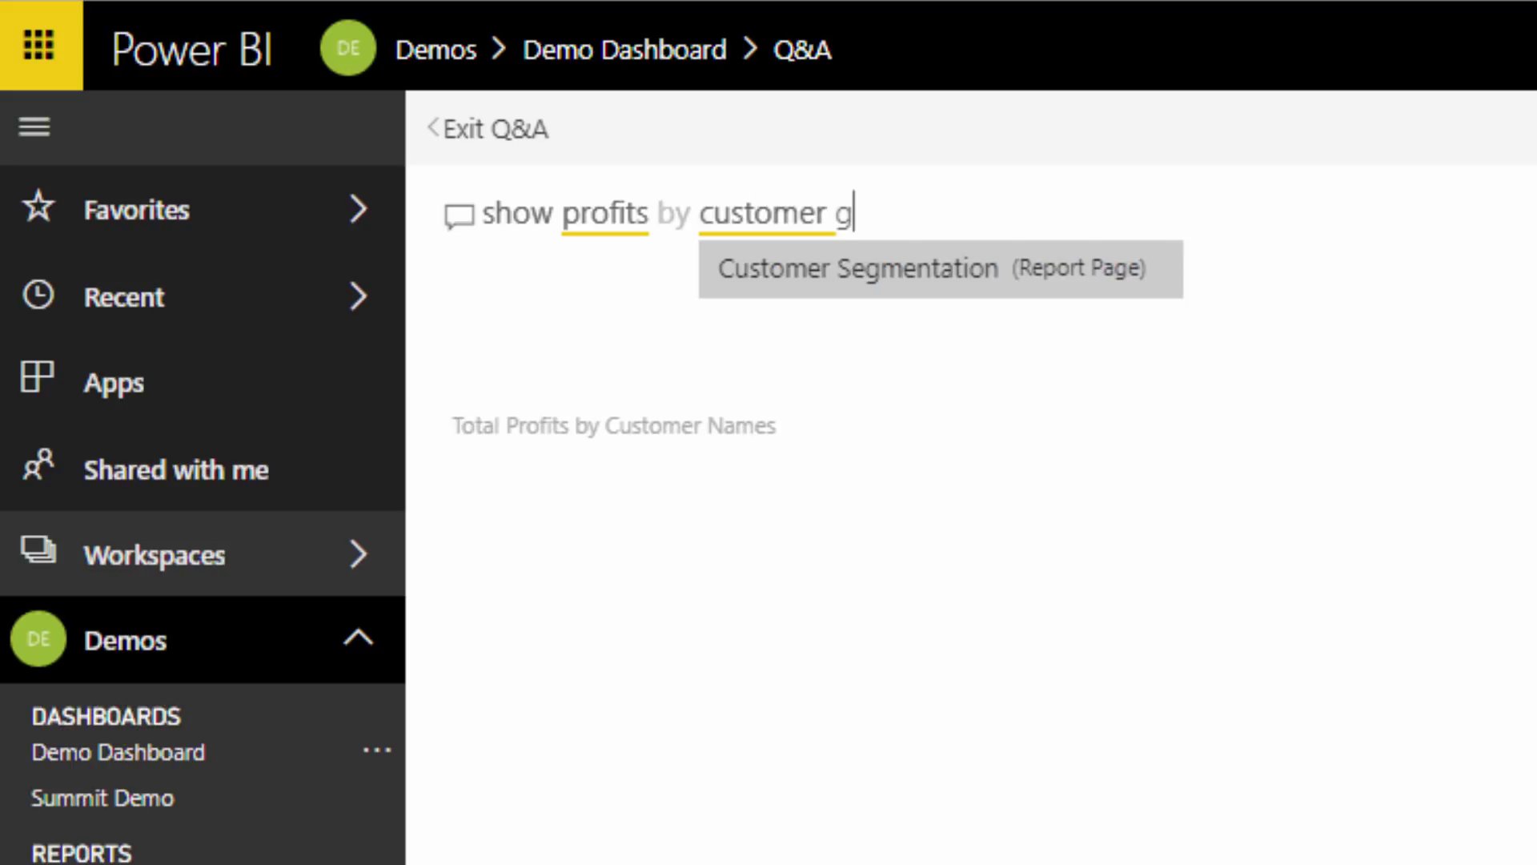
pyautogui.write('rouping v')
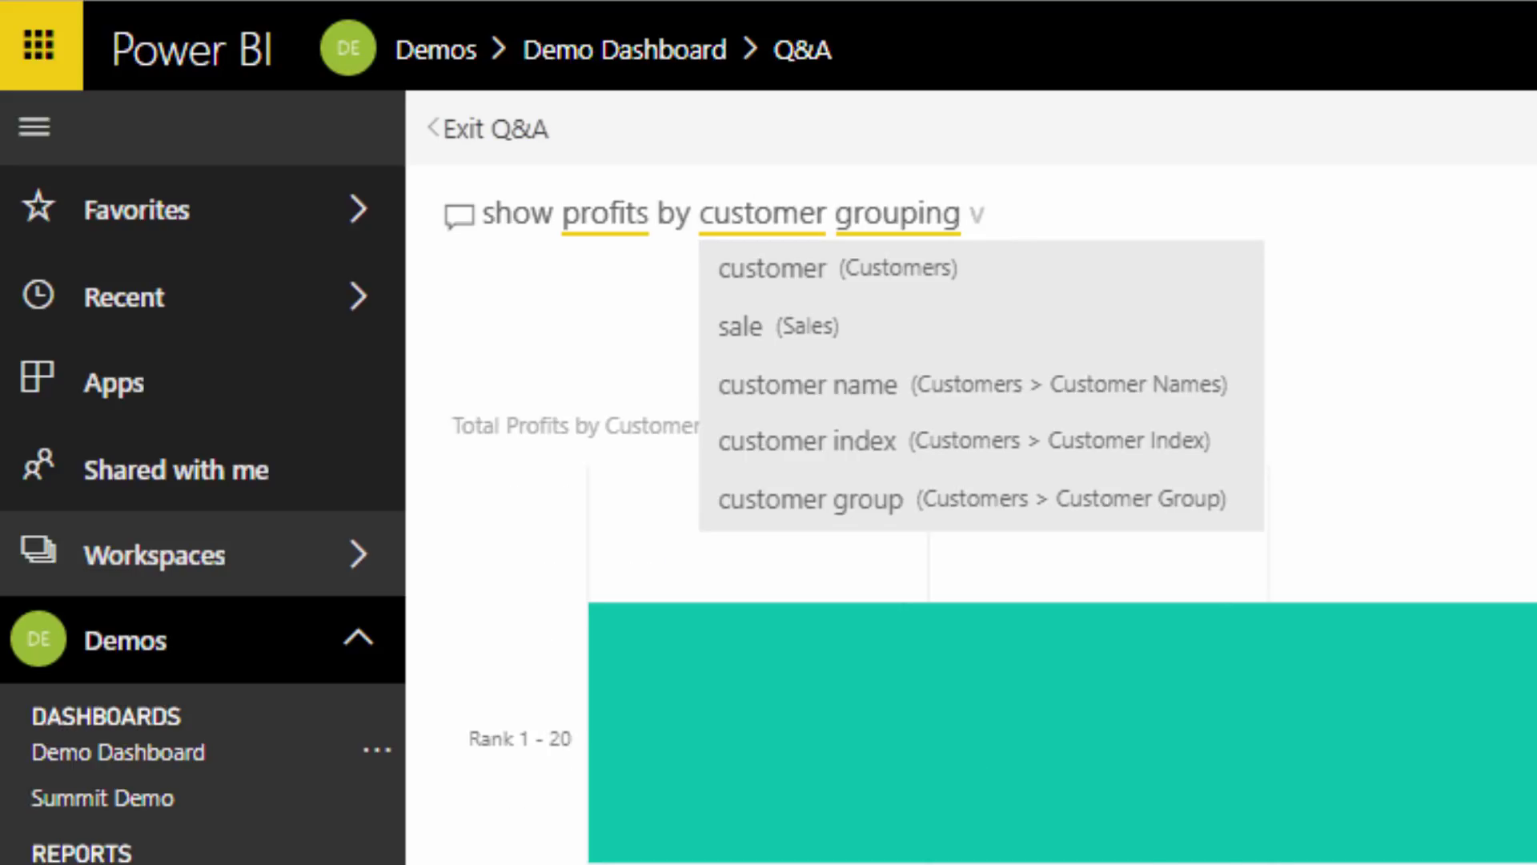
# Extend the question with the comparison "versus margins by custom grouping".
pyautogui.write('ersus')
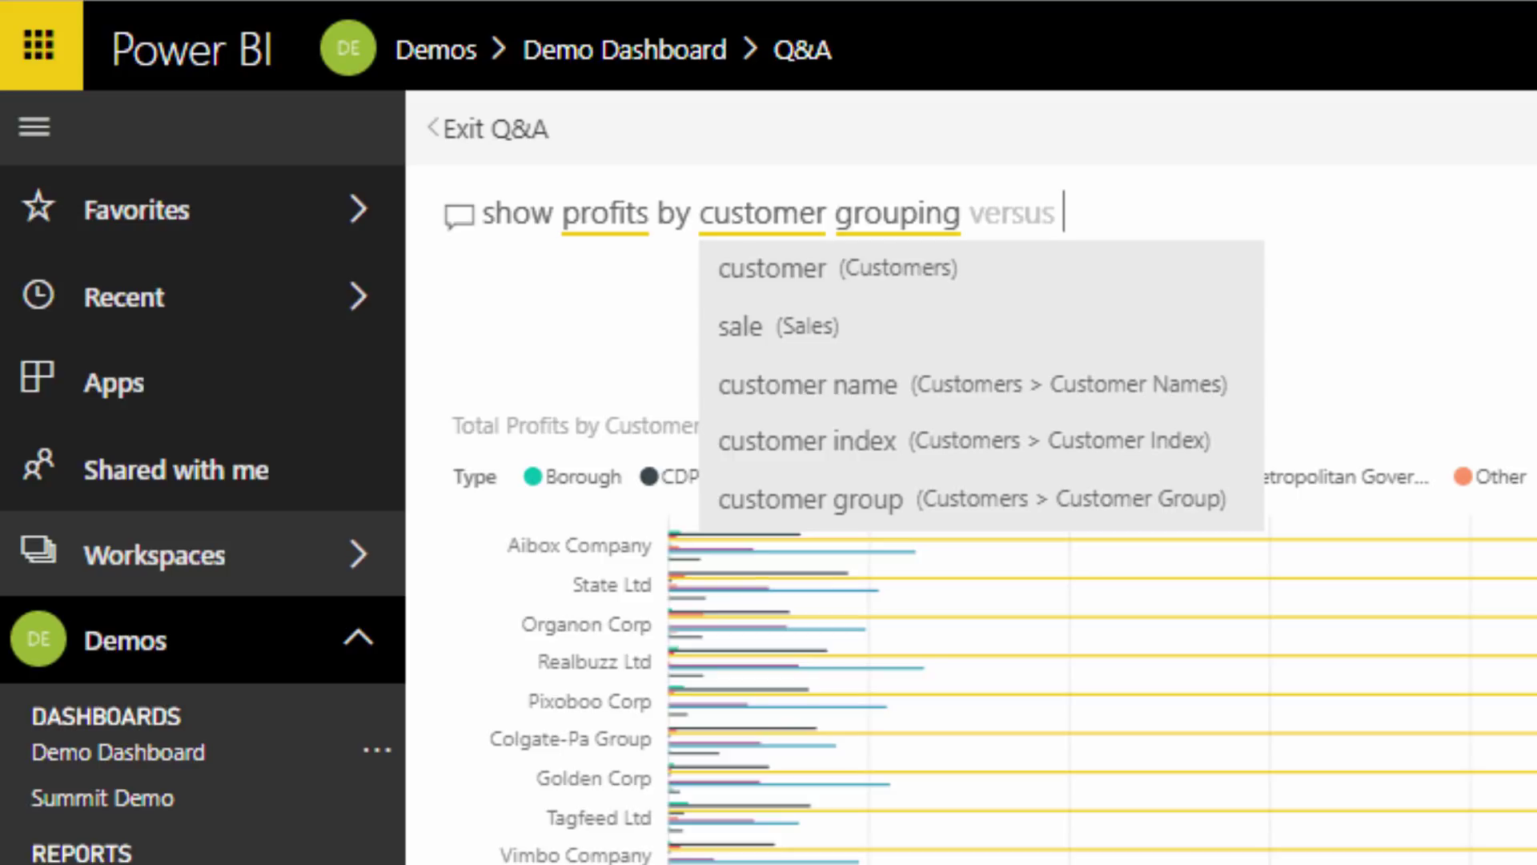
pyautogui.write('margins by')
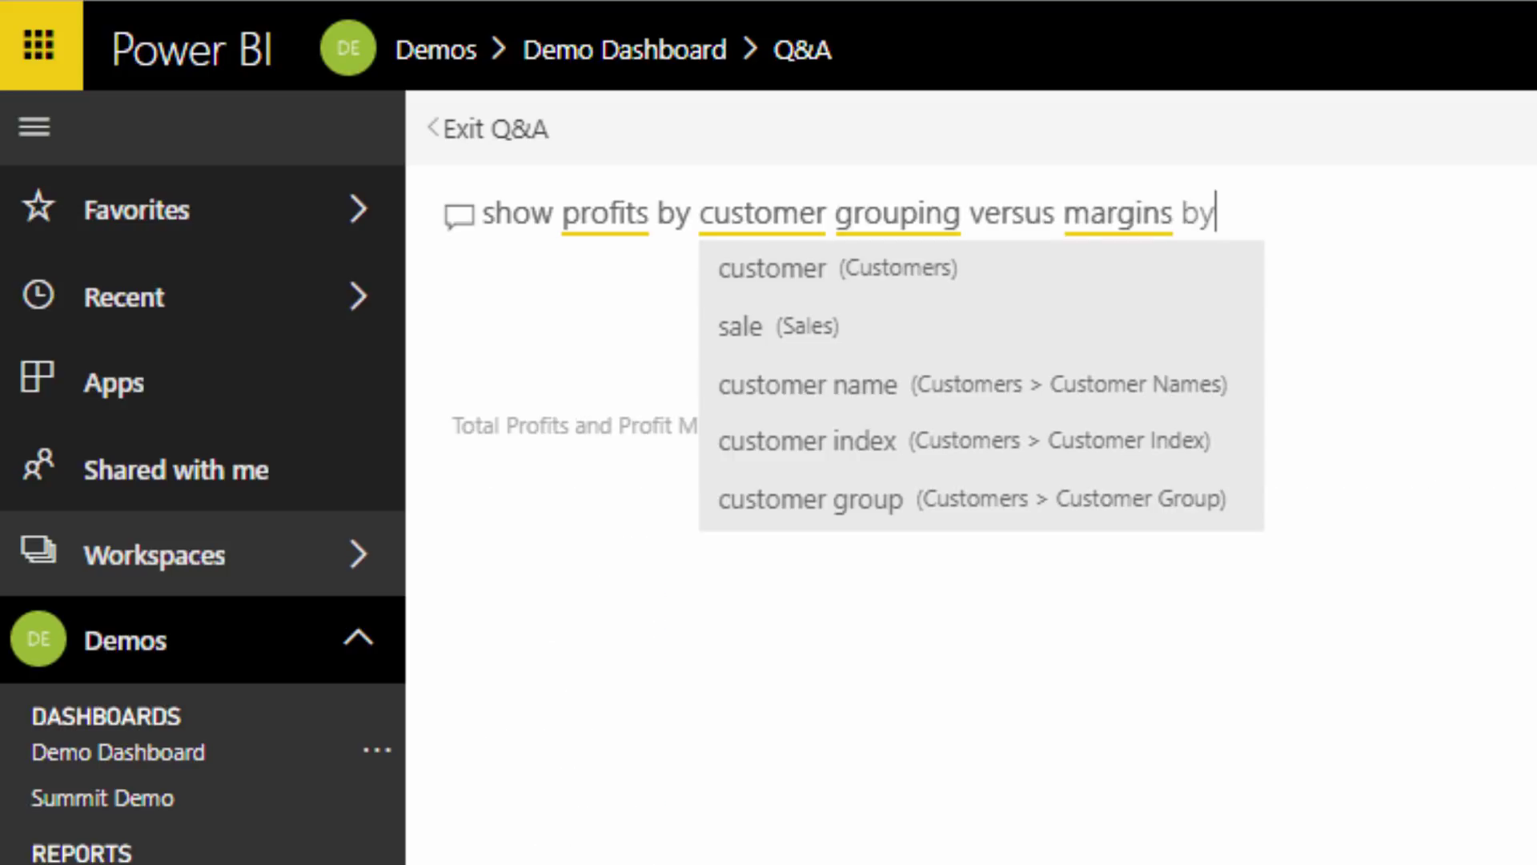
pyautogui.write(' custom grou')
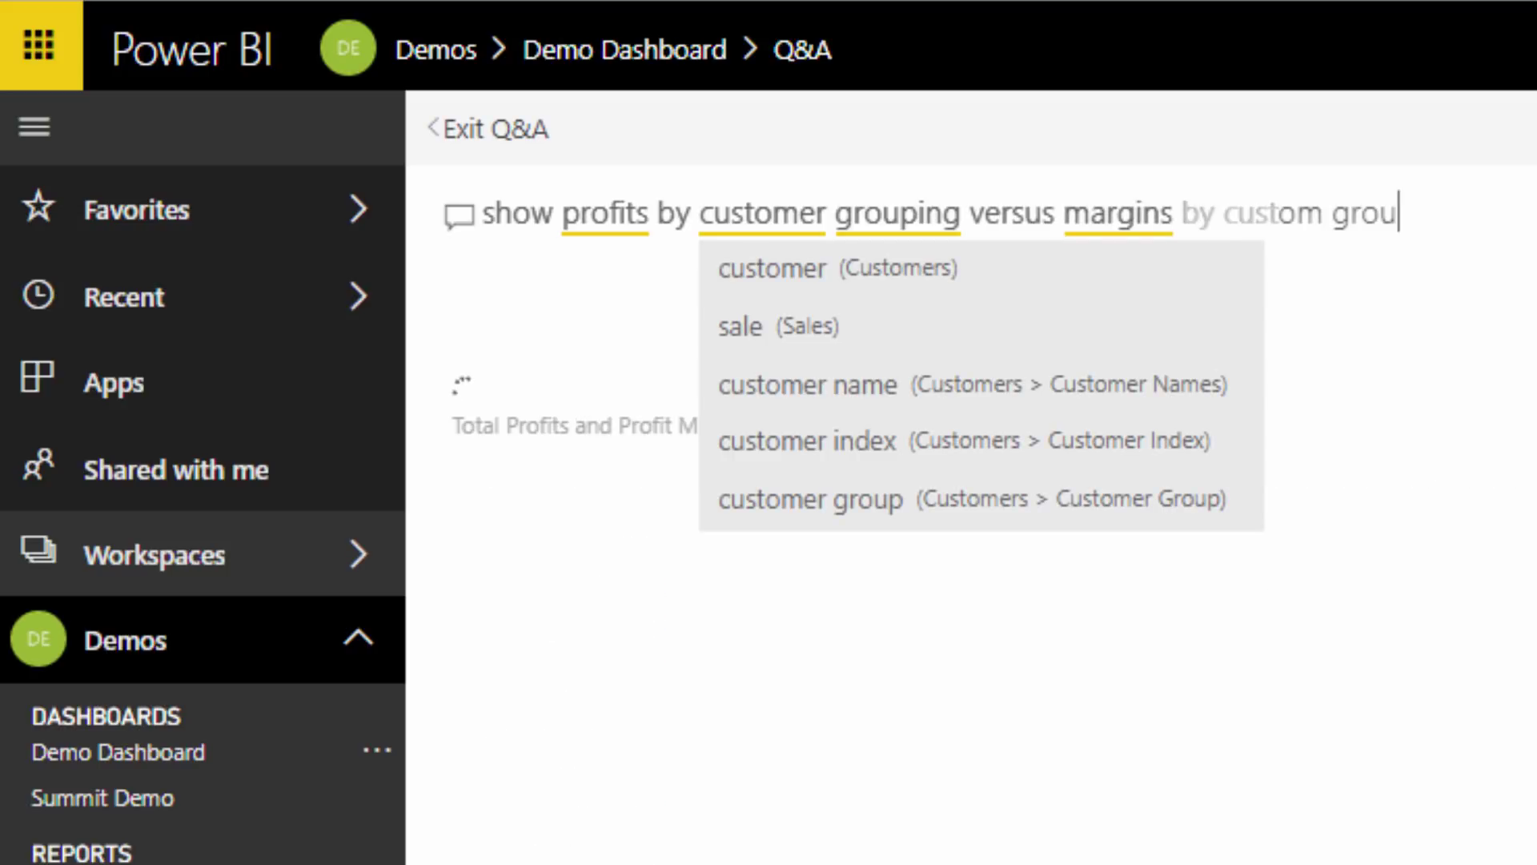
pyautogui.write('ping ')
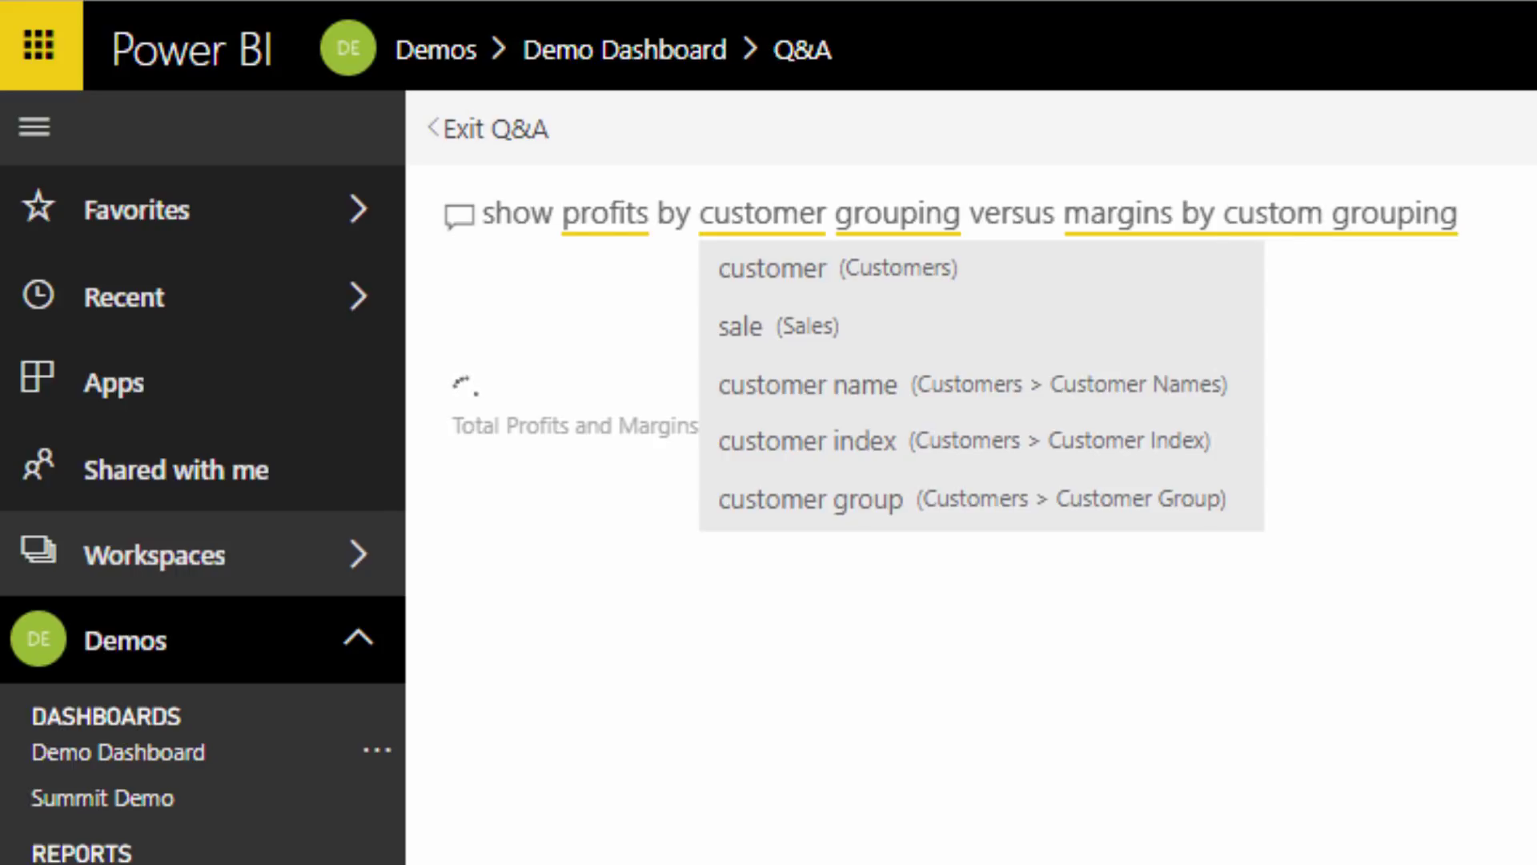
# Complete the question with "per customer as scatter chart with legend as customer grouping".
pyautogui.write('per customer as')
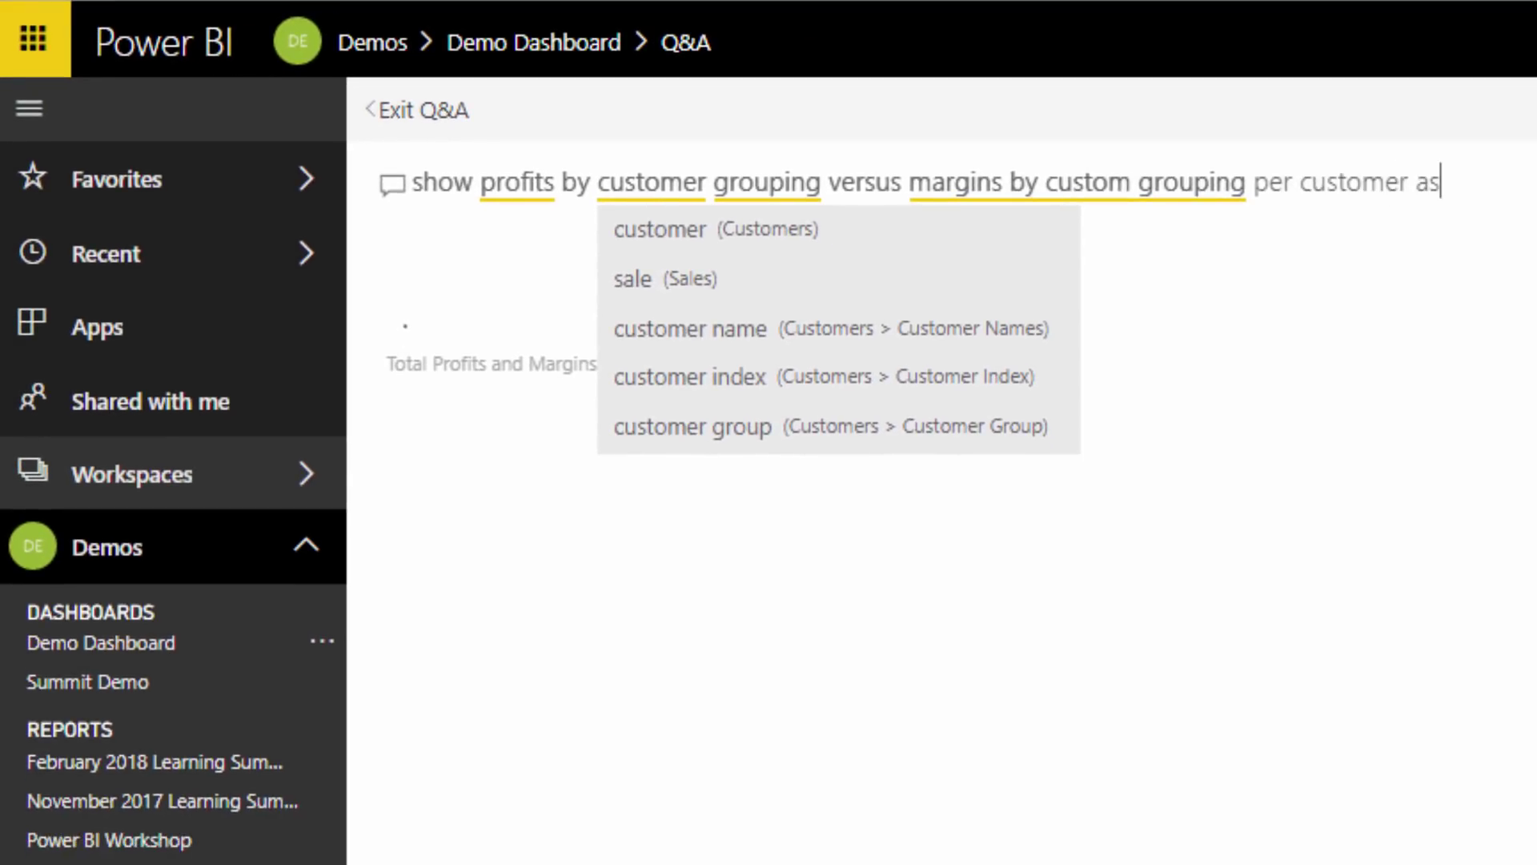
pyautogui.write(' scatter ')
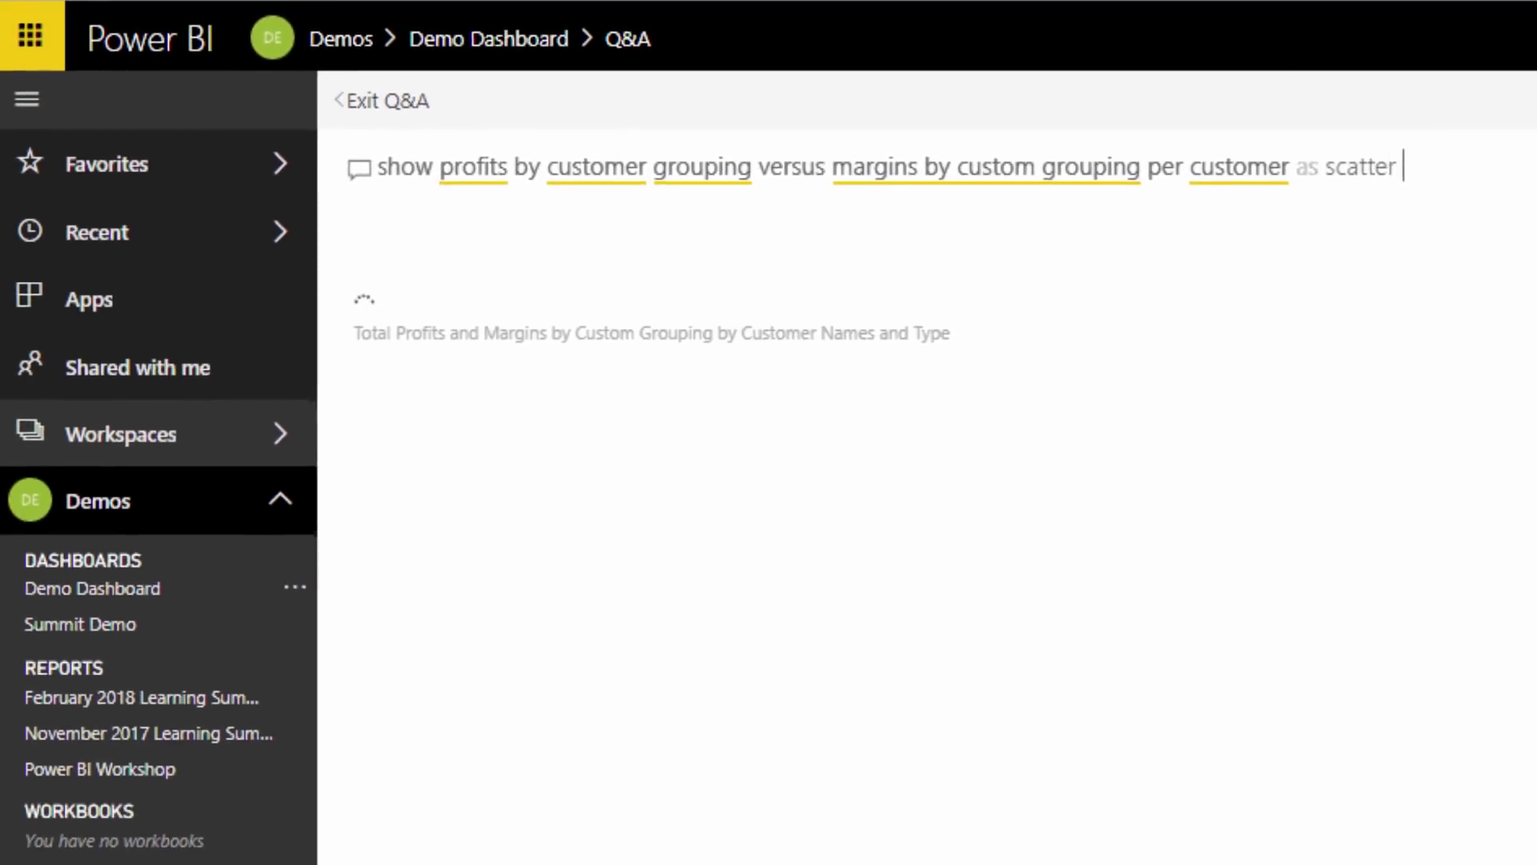
pyautogui.write('chart ')
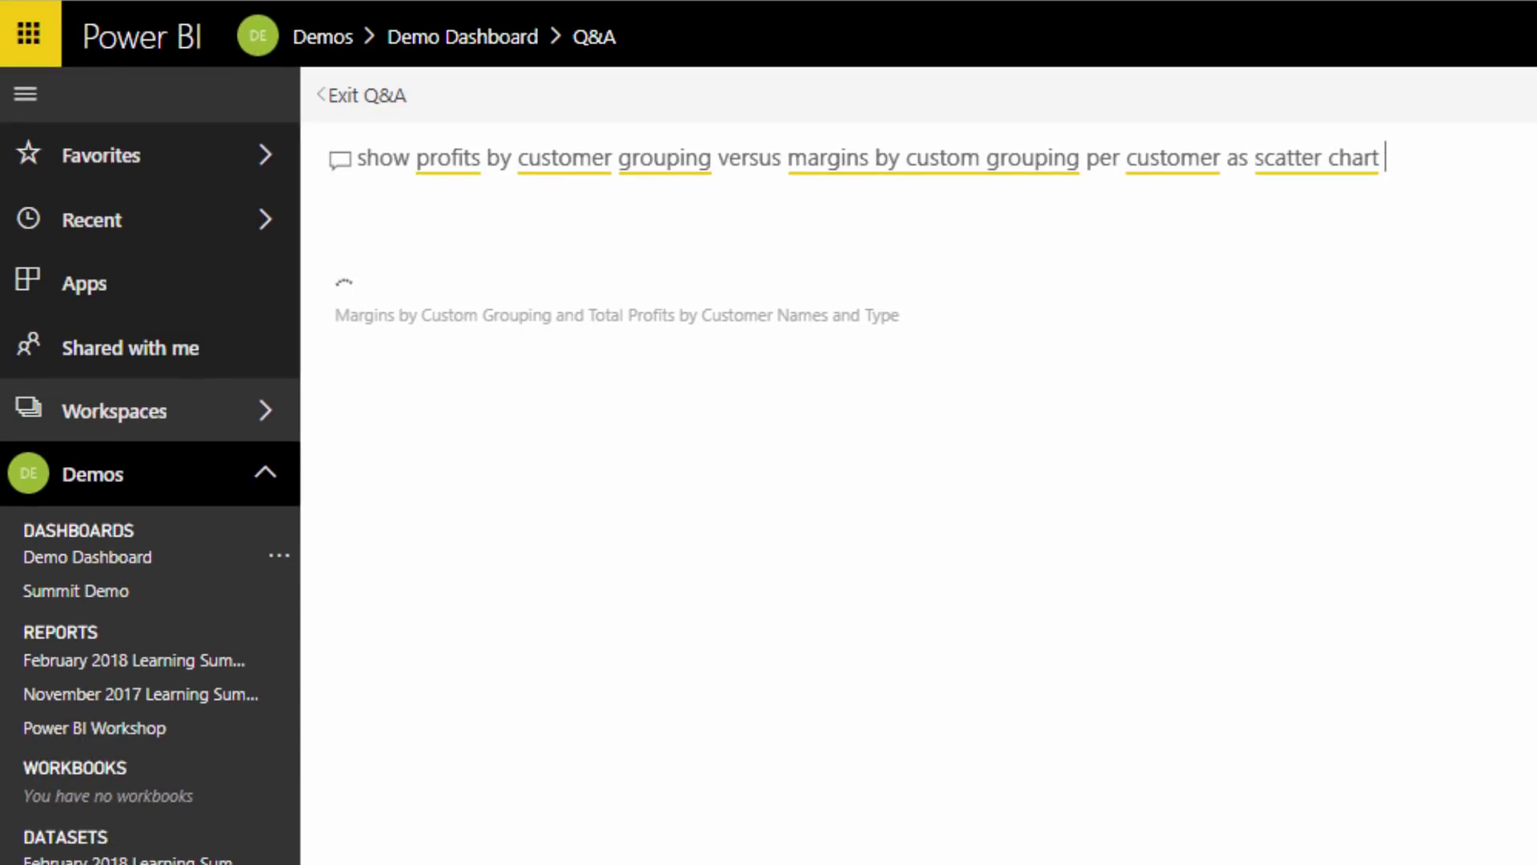
pyautogui.write('with legend ')
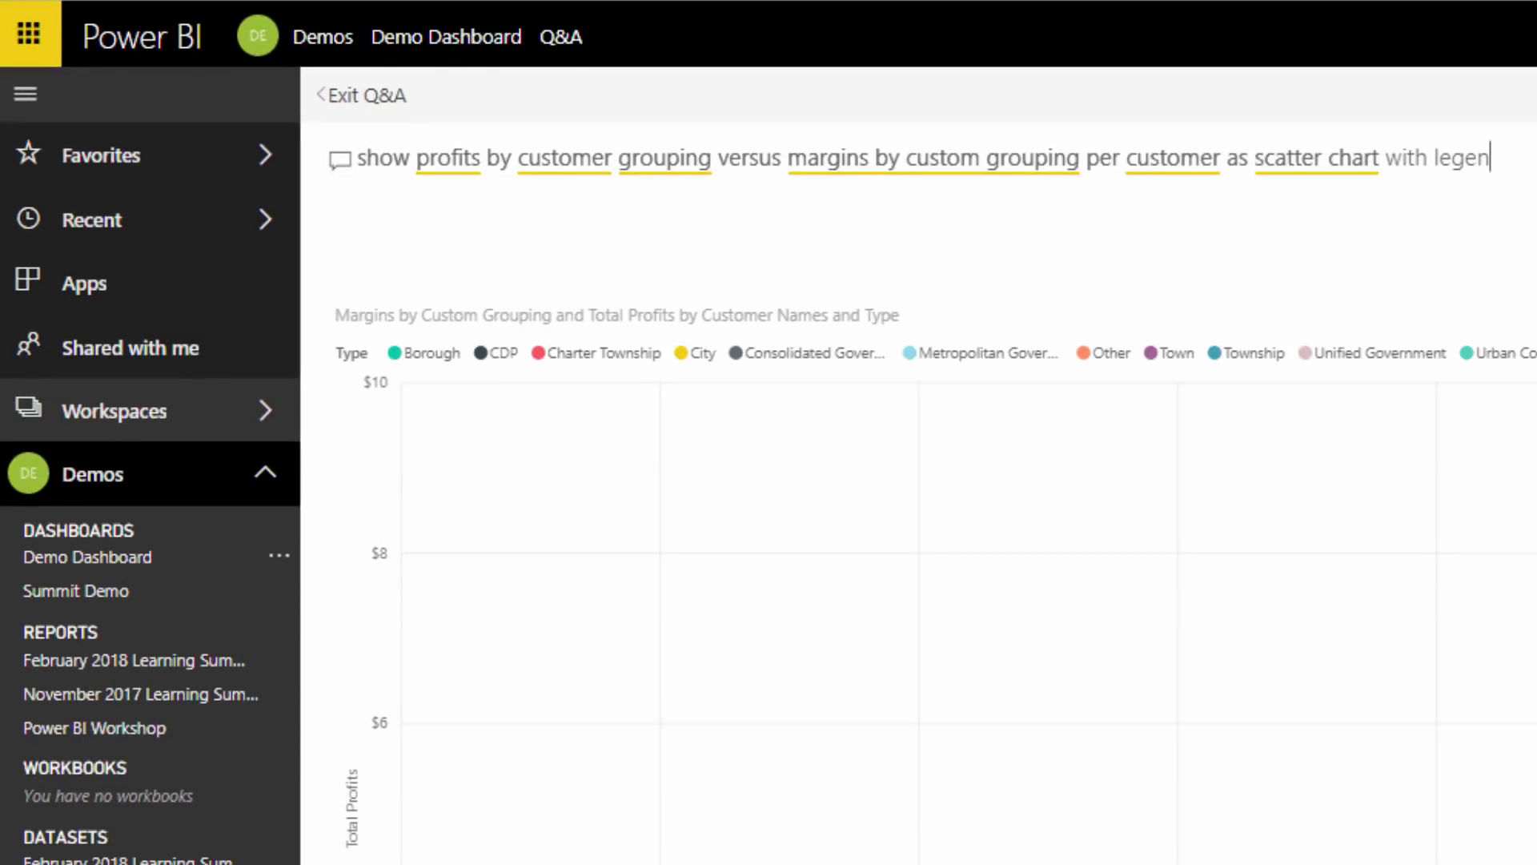
pyautogui.write('customer grouping')
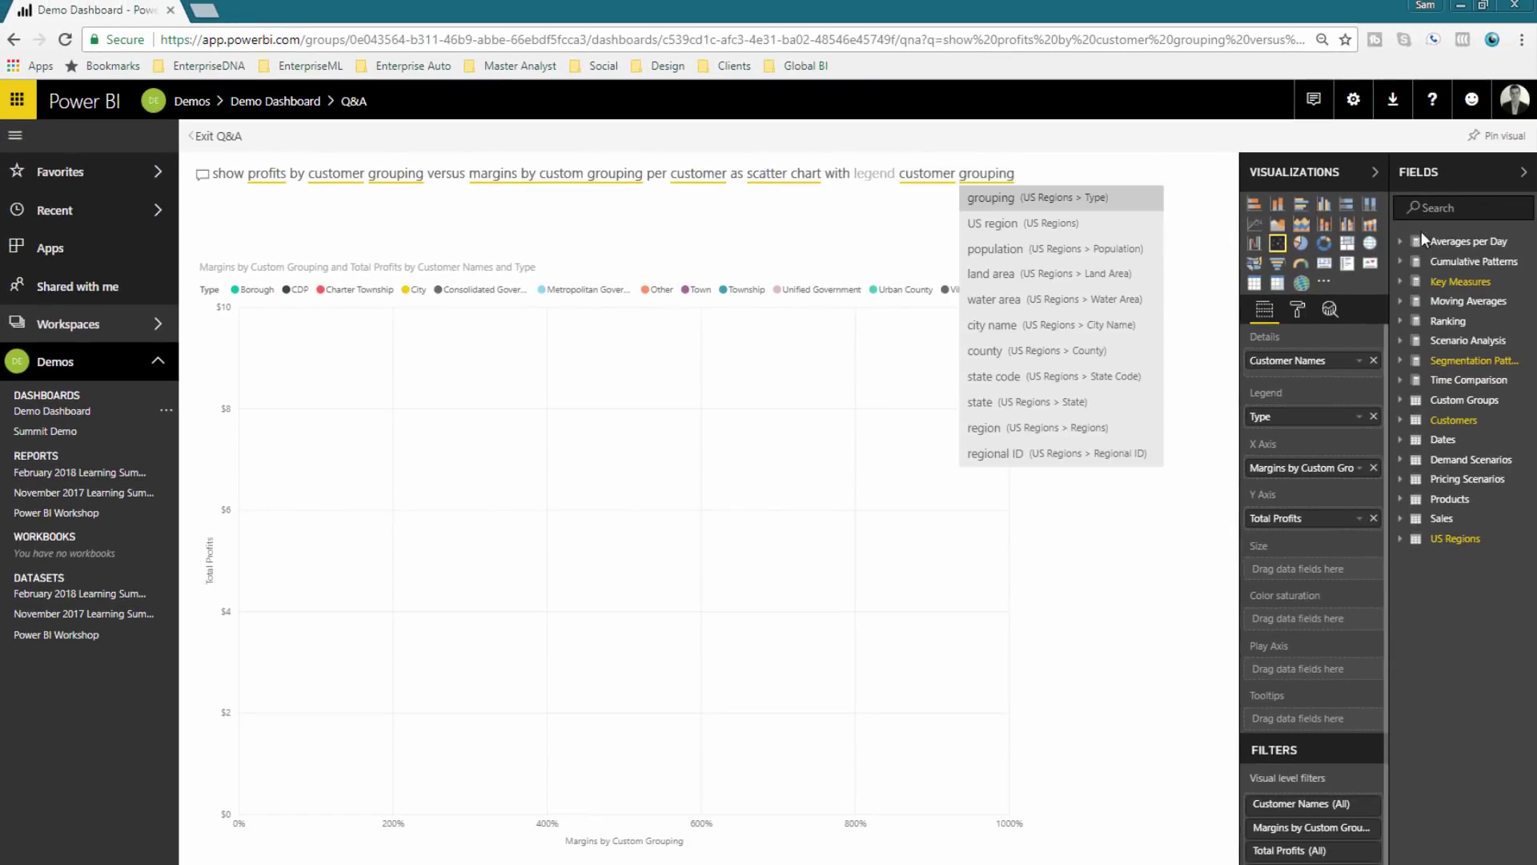
pyautogui.click(887, 222)
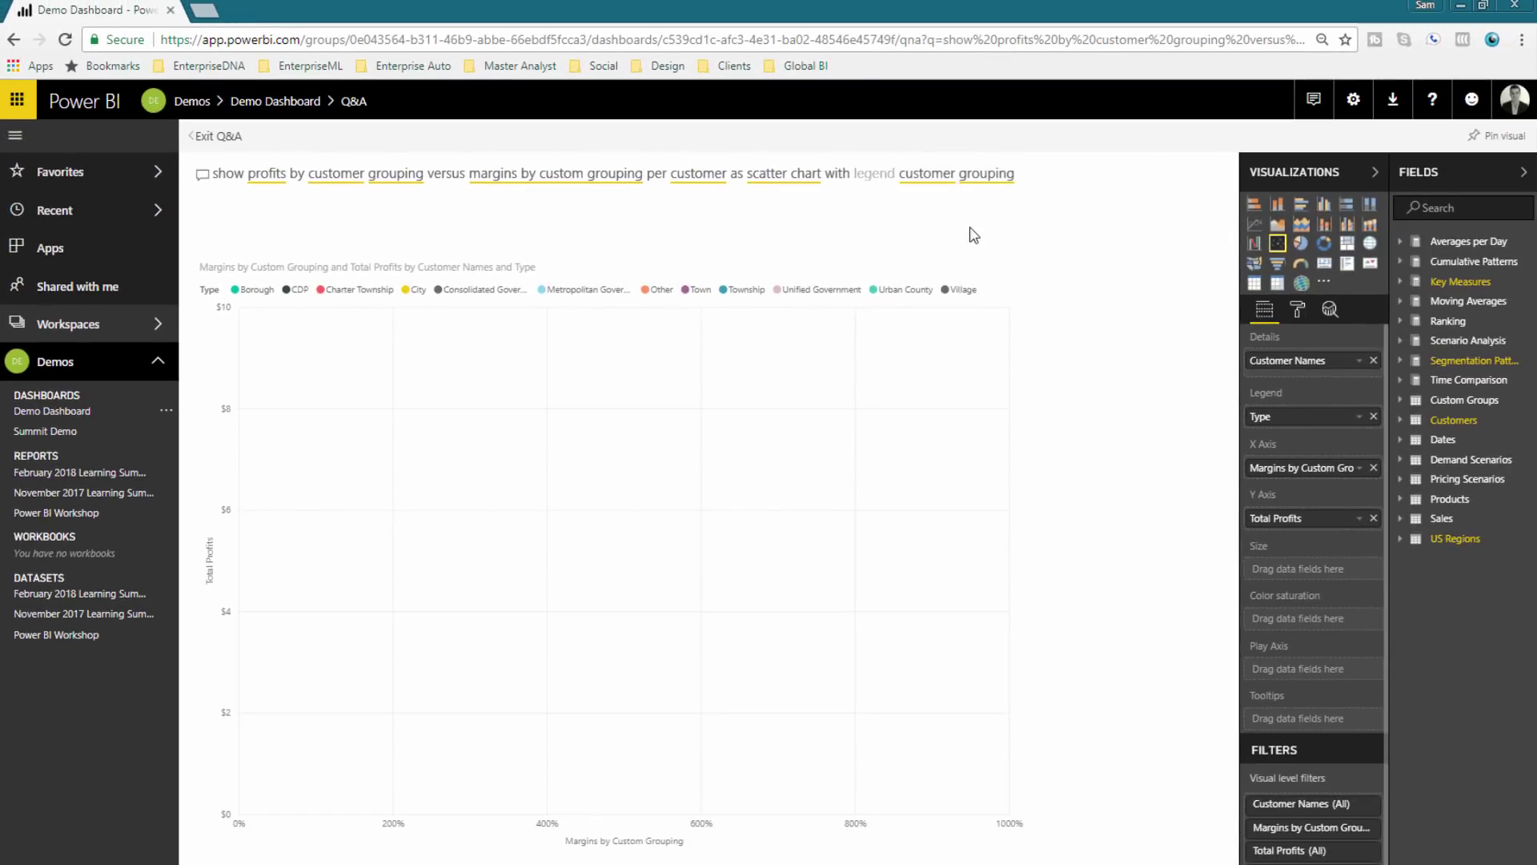
pyautogui.click(895, 173)
pyautogui.write('as')
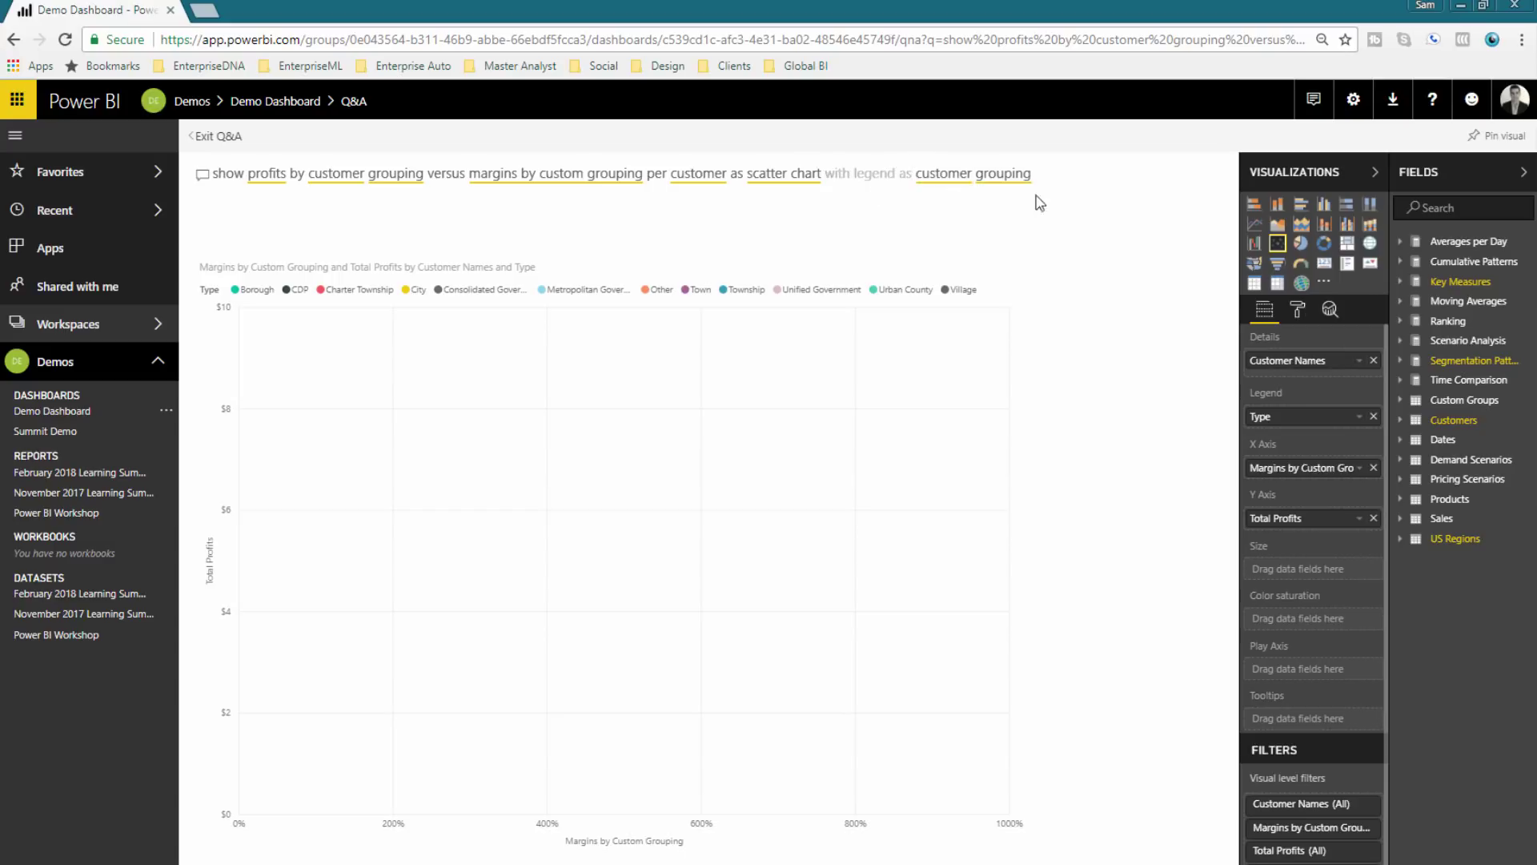
# Correct the first part of the question from customer grouping to "profits by custom grouping".
pyautogui.click(366, 175)
pyautogui.click(388, 176)
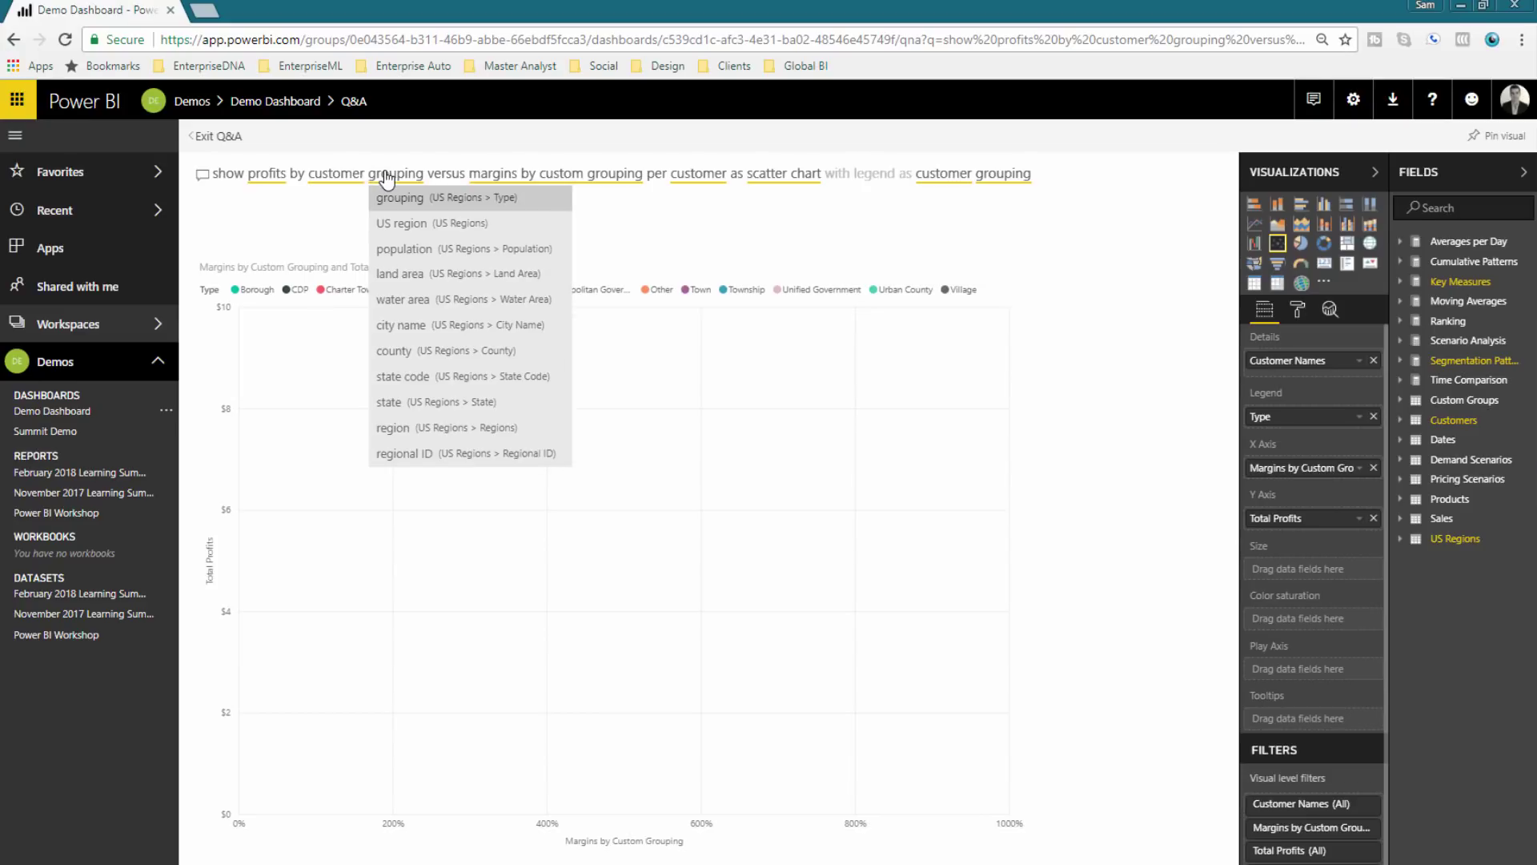
pyautogui.click(430, 165)
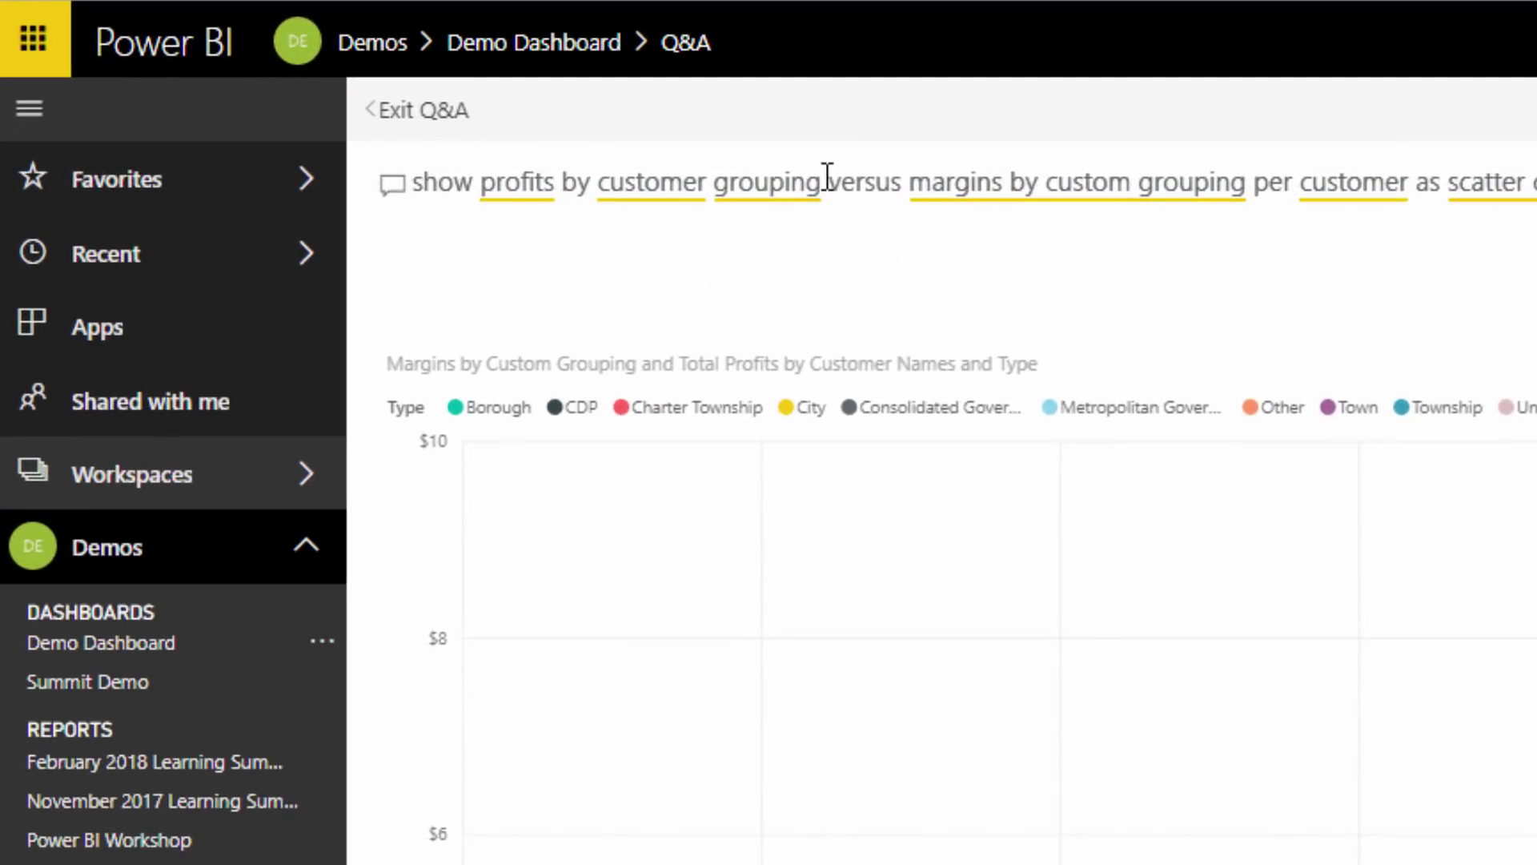
pyautogui.press('Left')
pyautogui.press('Left')
pyautogui.press('Left')
pyautogui.press('Left')
pyautogui.press('Left')
pyautogui.press('Left')
pyautogui.press('Left')
pyautogui.press('BackSpace')
pyautogui.press('BackSpace')
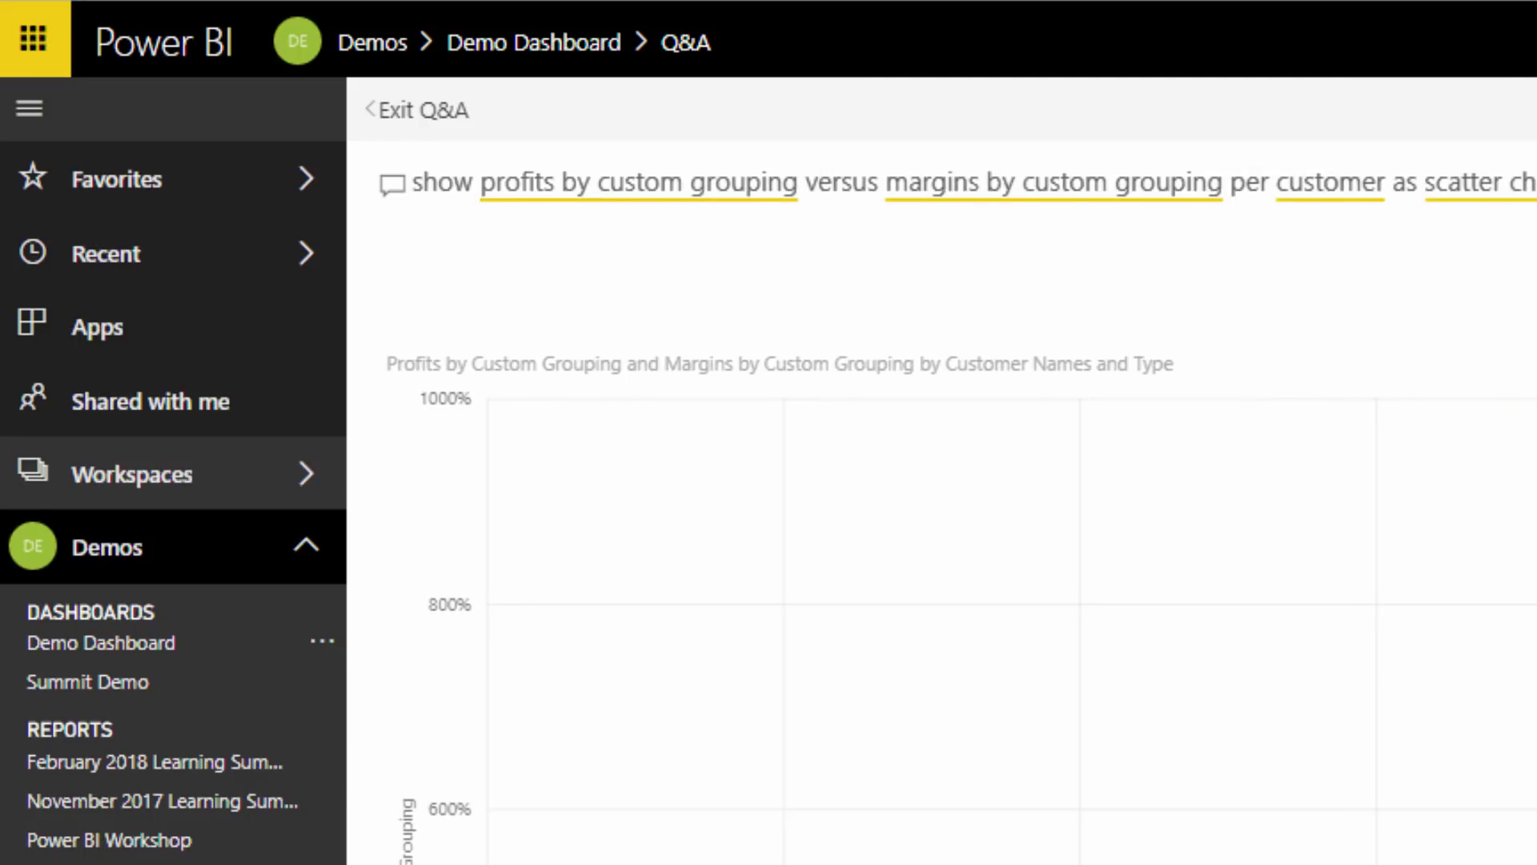
# Change the legend term at the end of the question to "customer groups".
pyautogui.click(1414, 128)
pyautogui.press('BackSpace')
pyautogui.press('BackSpace')
pyautogui.press('BackSpace')
pyautogui.write('s customer groups')
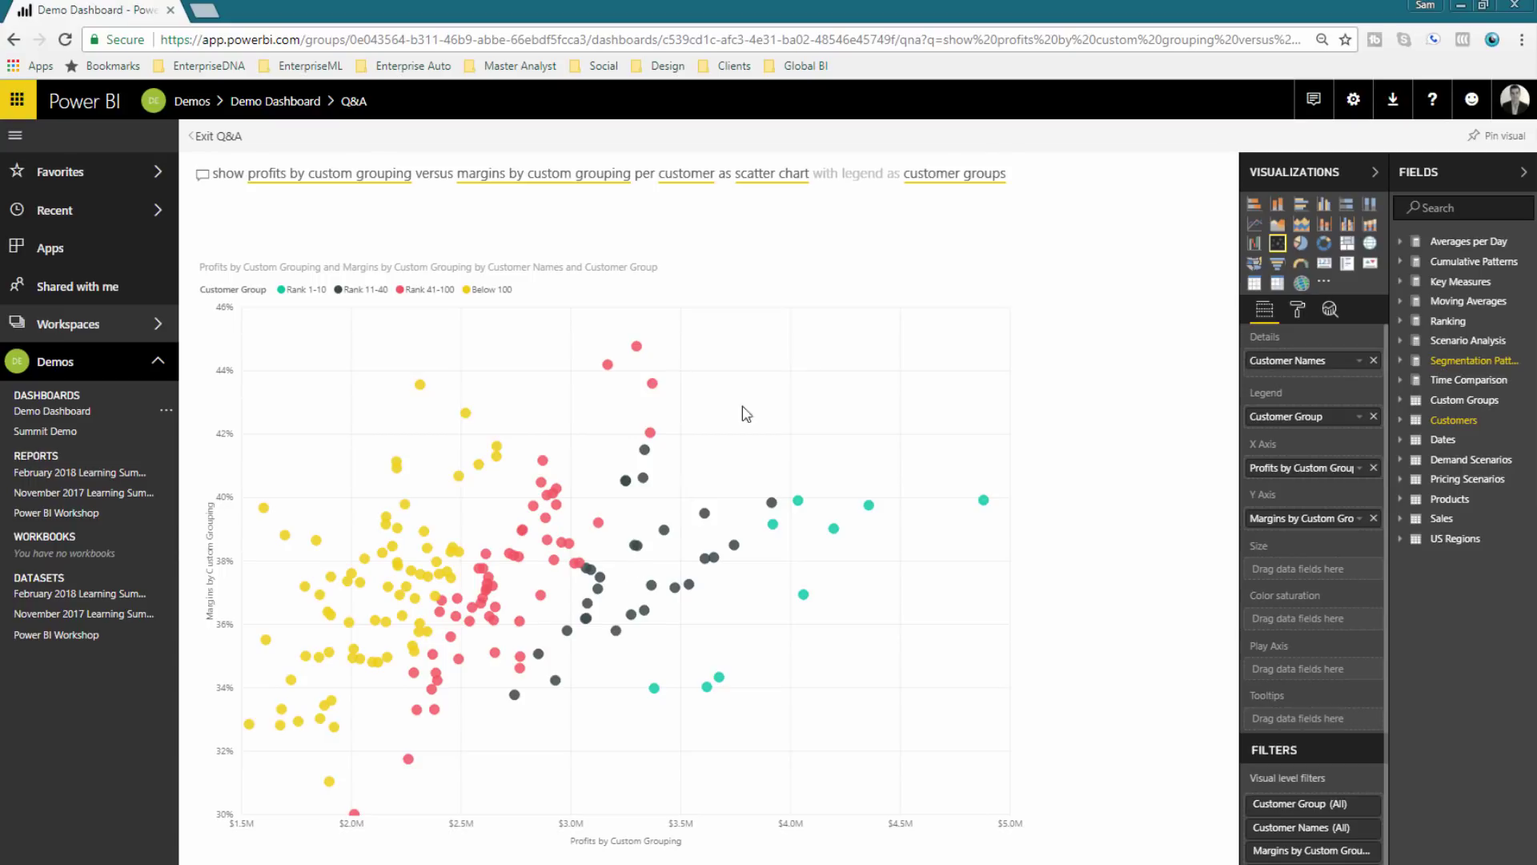
# Check the suggested fields for "customer groups" and expand the Segmentation Patterns measures in the field list.
pyautogui.click(1012, 174)
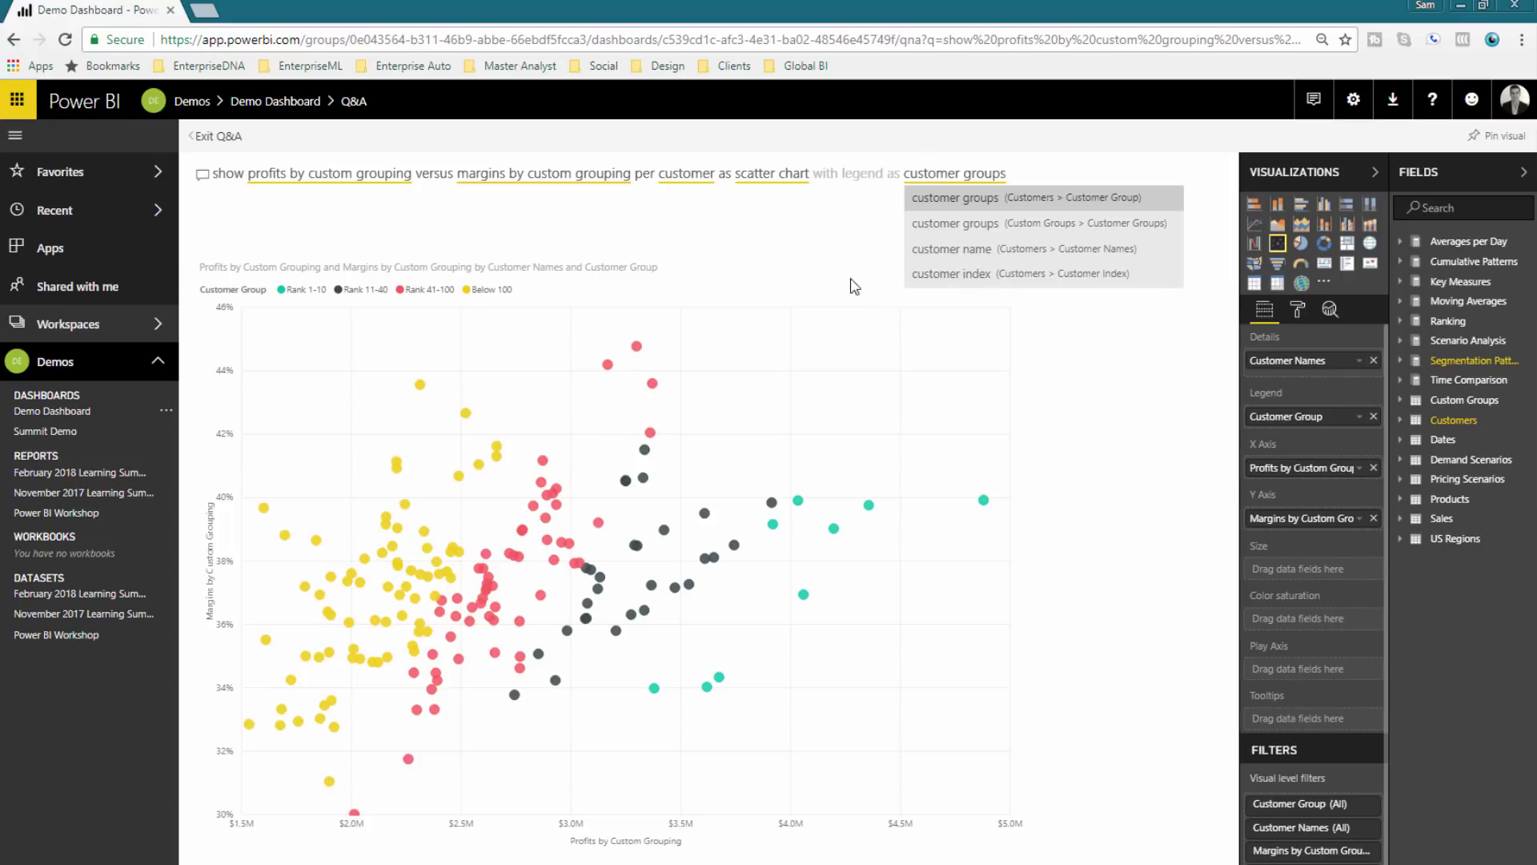
pyautogui.click(837, 237)
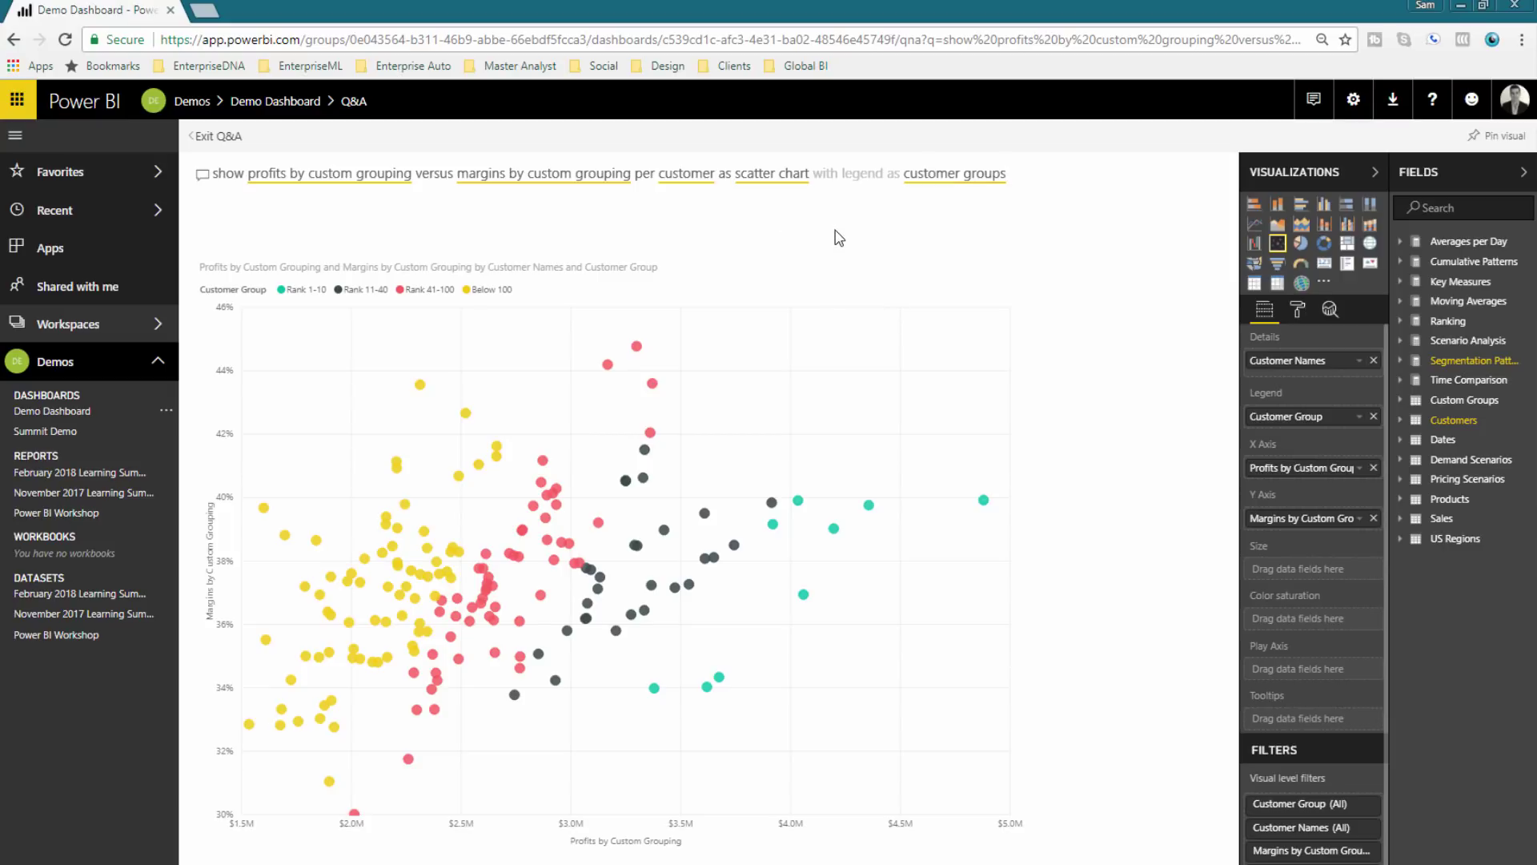
pyautogui.click(1400, 361)
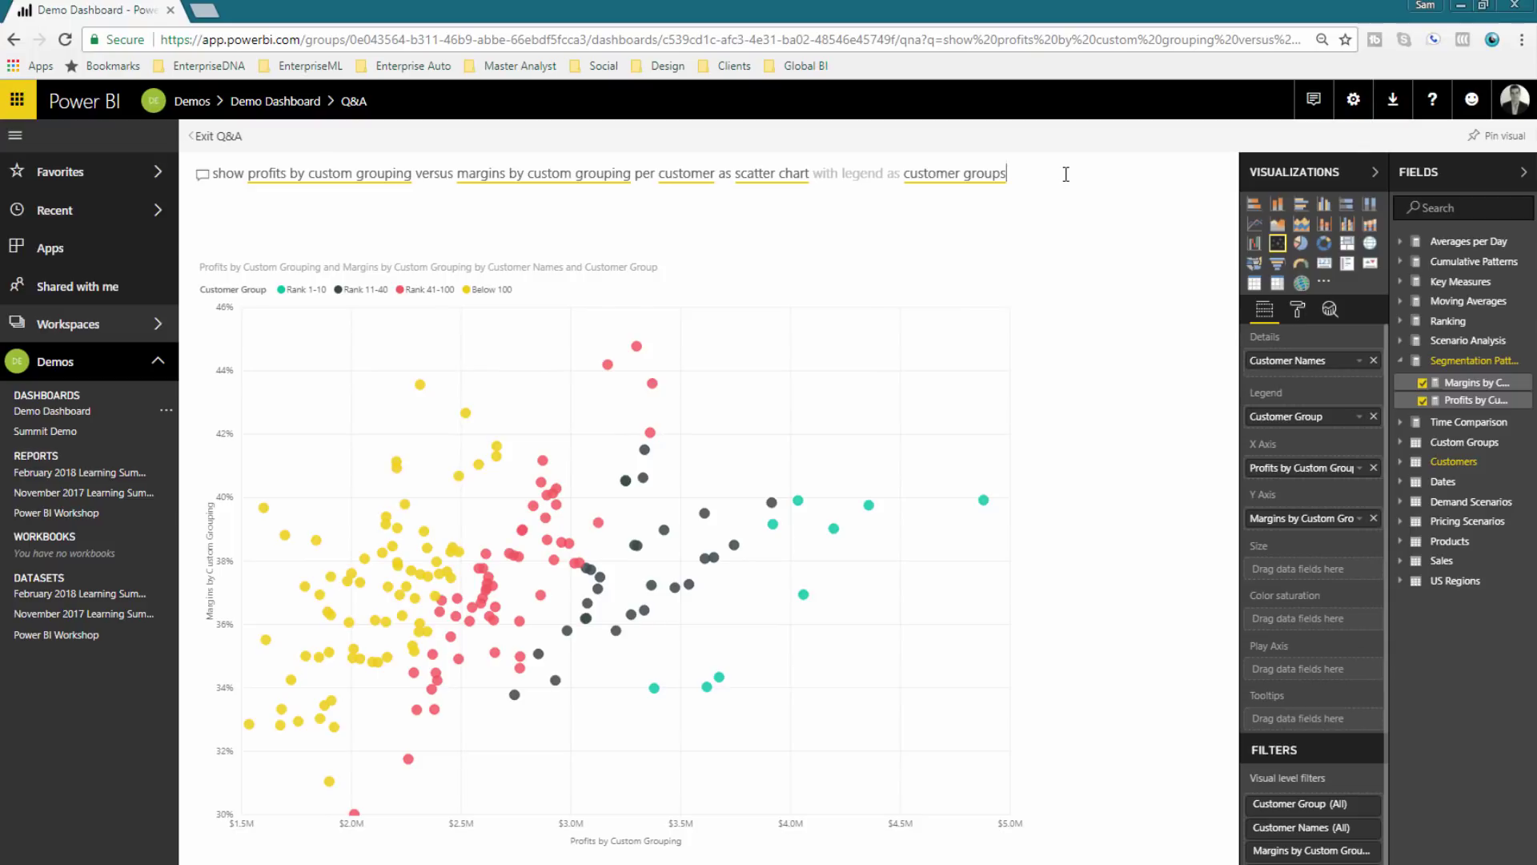
# Replace the entire scatter chart question with "show in a table total sales".
pyautogui.moveTo(999, 169); pyautogui.dragTo(192, 187)
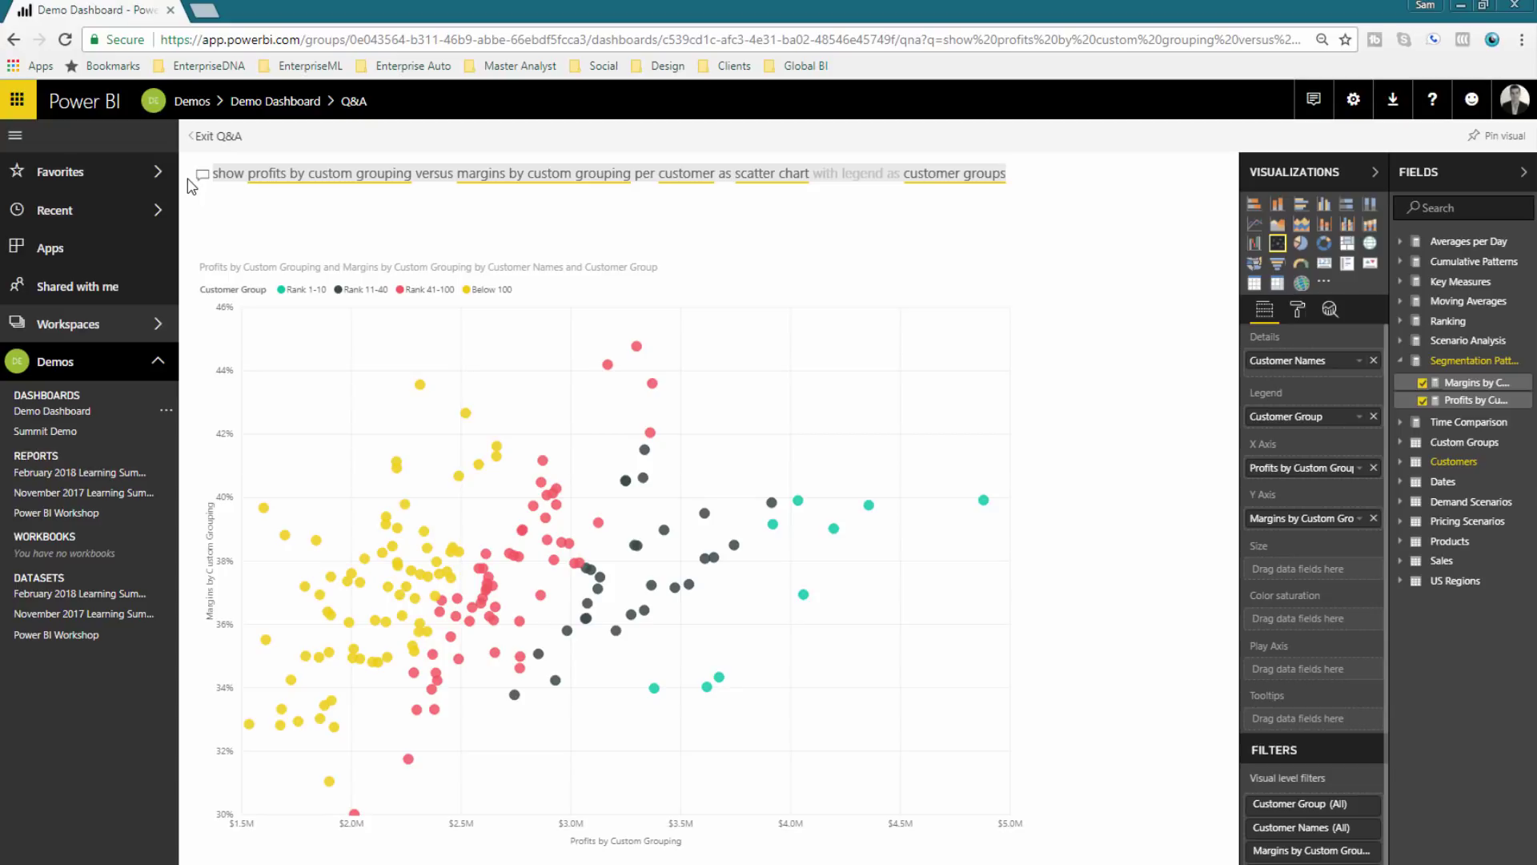
pyautogui.hotkey('ctrl', 'a')
pyautogui.press('BackSpace')
pyautogui.write('sh')
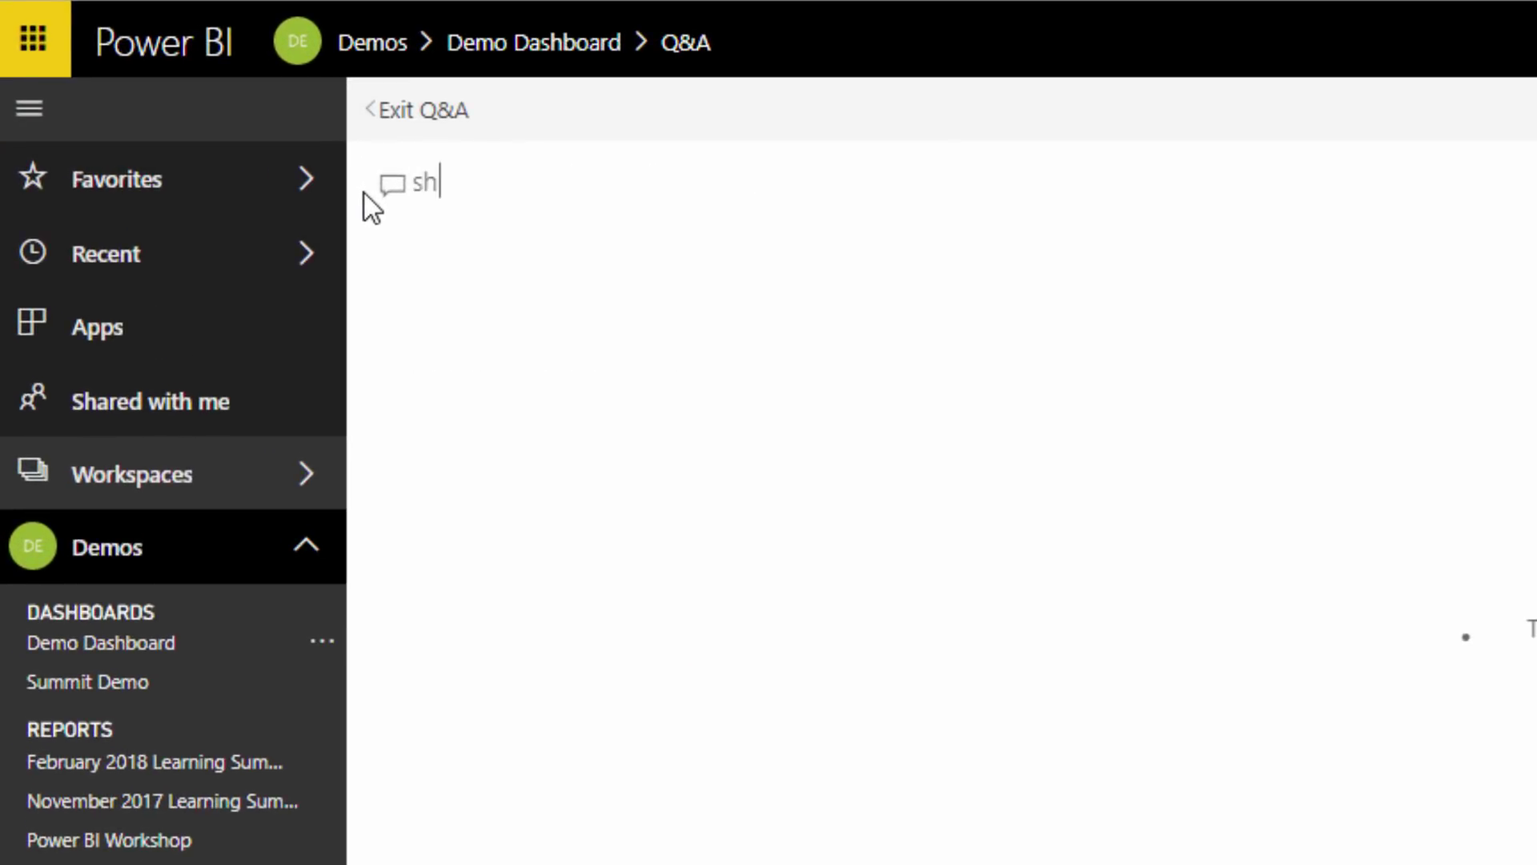
pyautogui.write('ow as table')
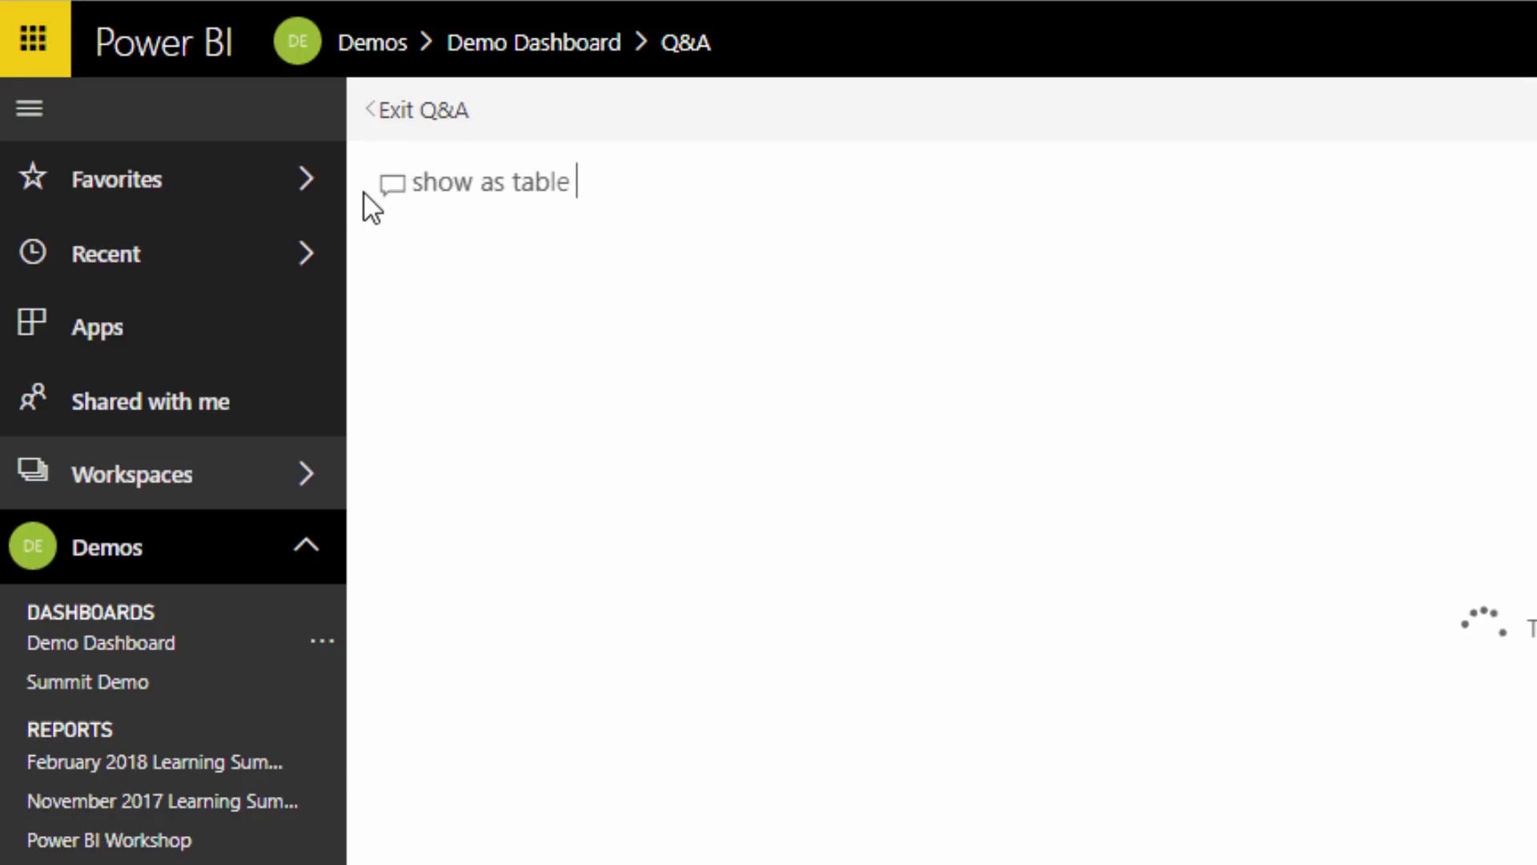
pyautogui.press('BackSpace')
pyautogui.press('BackSpace')
pyautogui.press('BackSpace')
pyautogui.press('BackSpace')
pyautogui.press('BackSpace')
pyautogui.press('BackSpace')
pyautogui.press('BackSpace')
pyautogui.press('BackSpace')
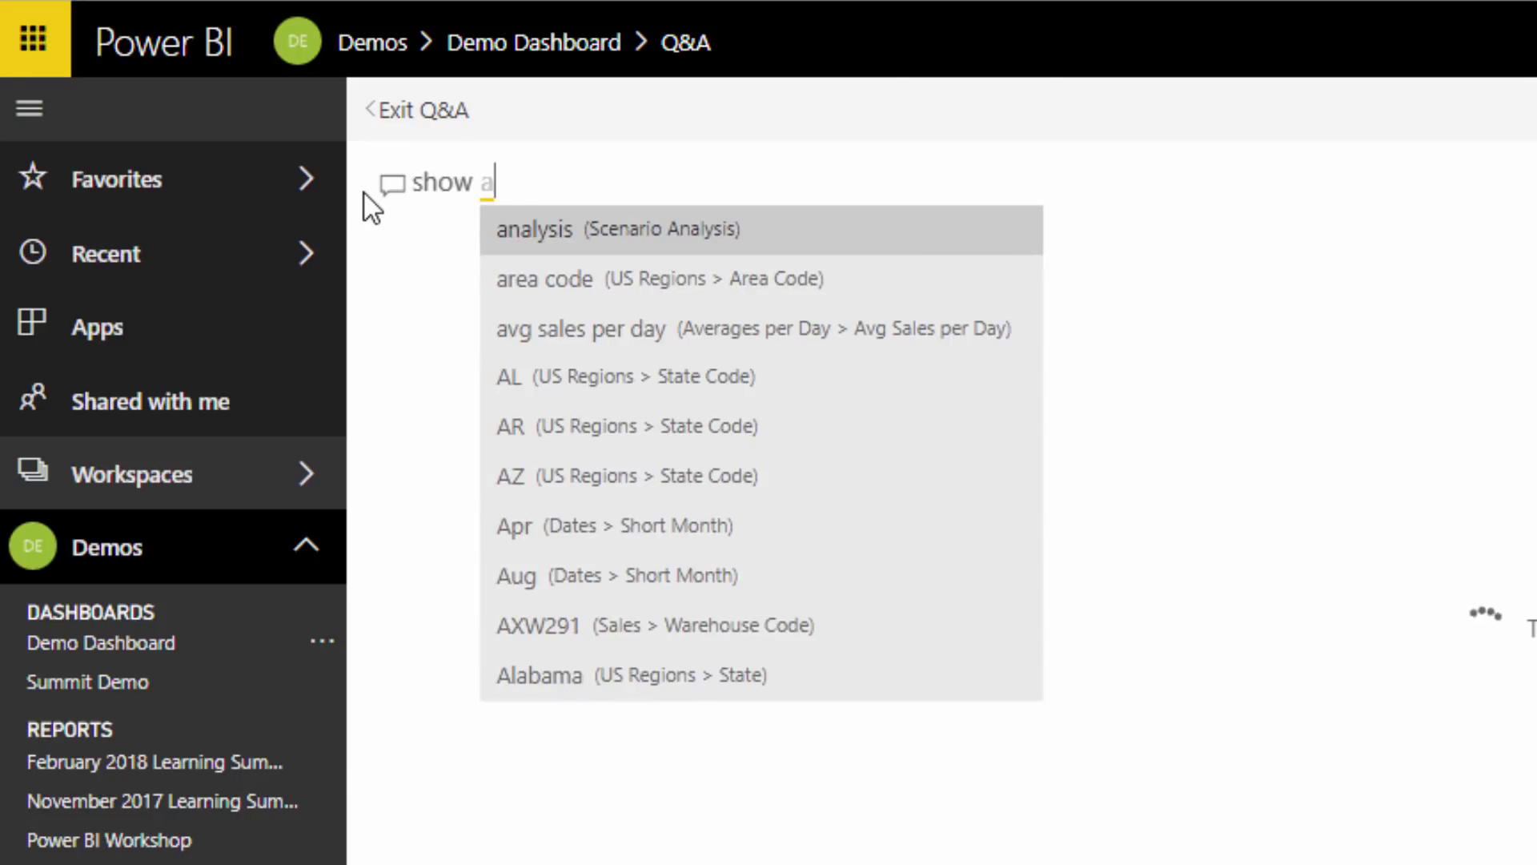
pyautogui.press('BackSpace')
pyautogui.write('in a t')
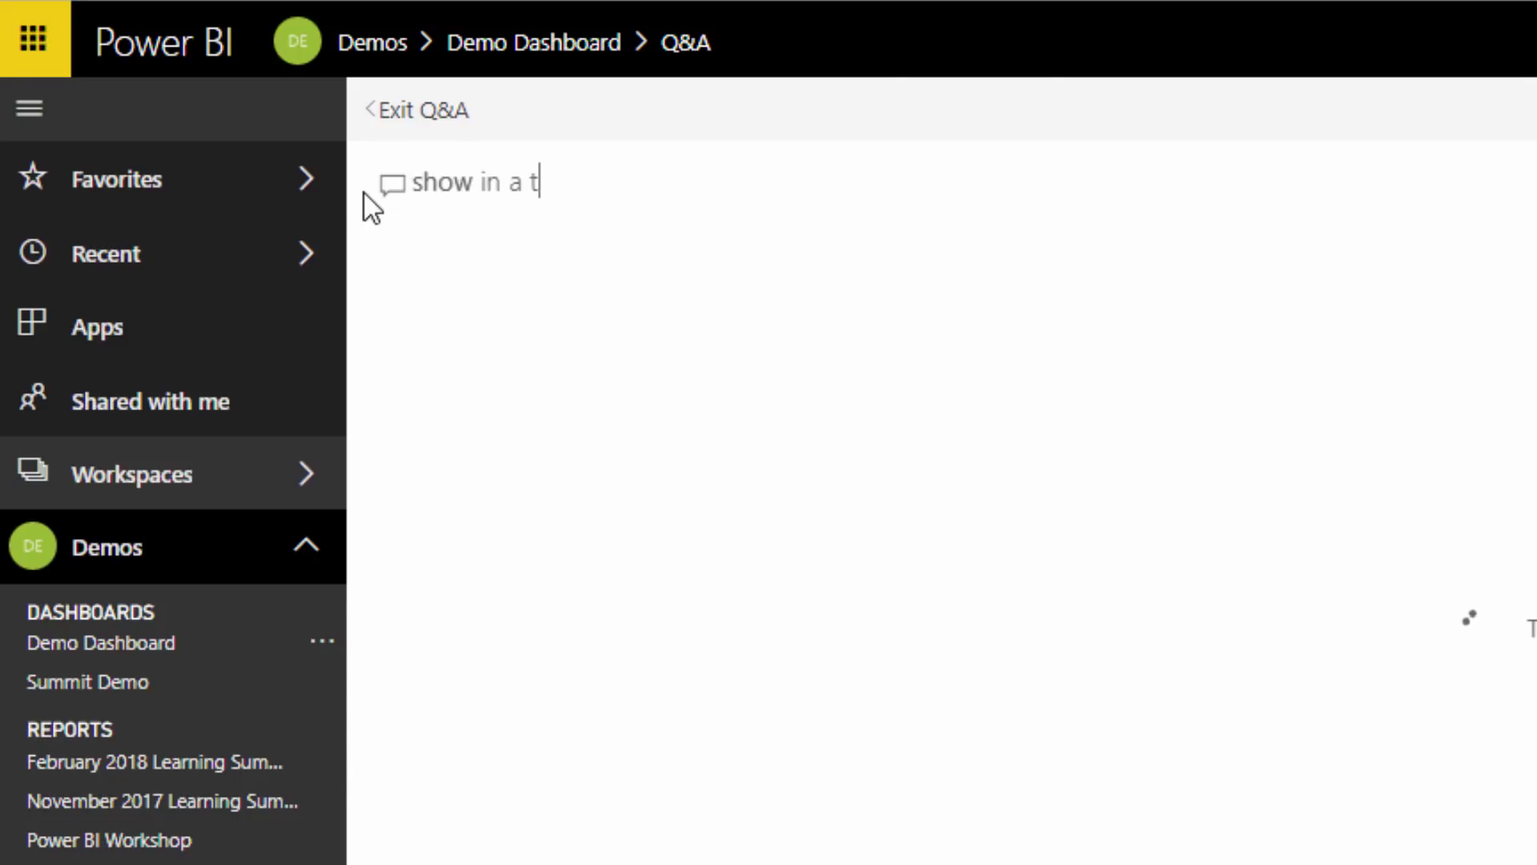
pyautogui.write('able total sale')
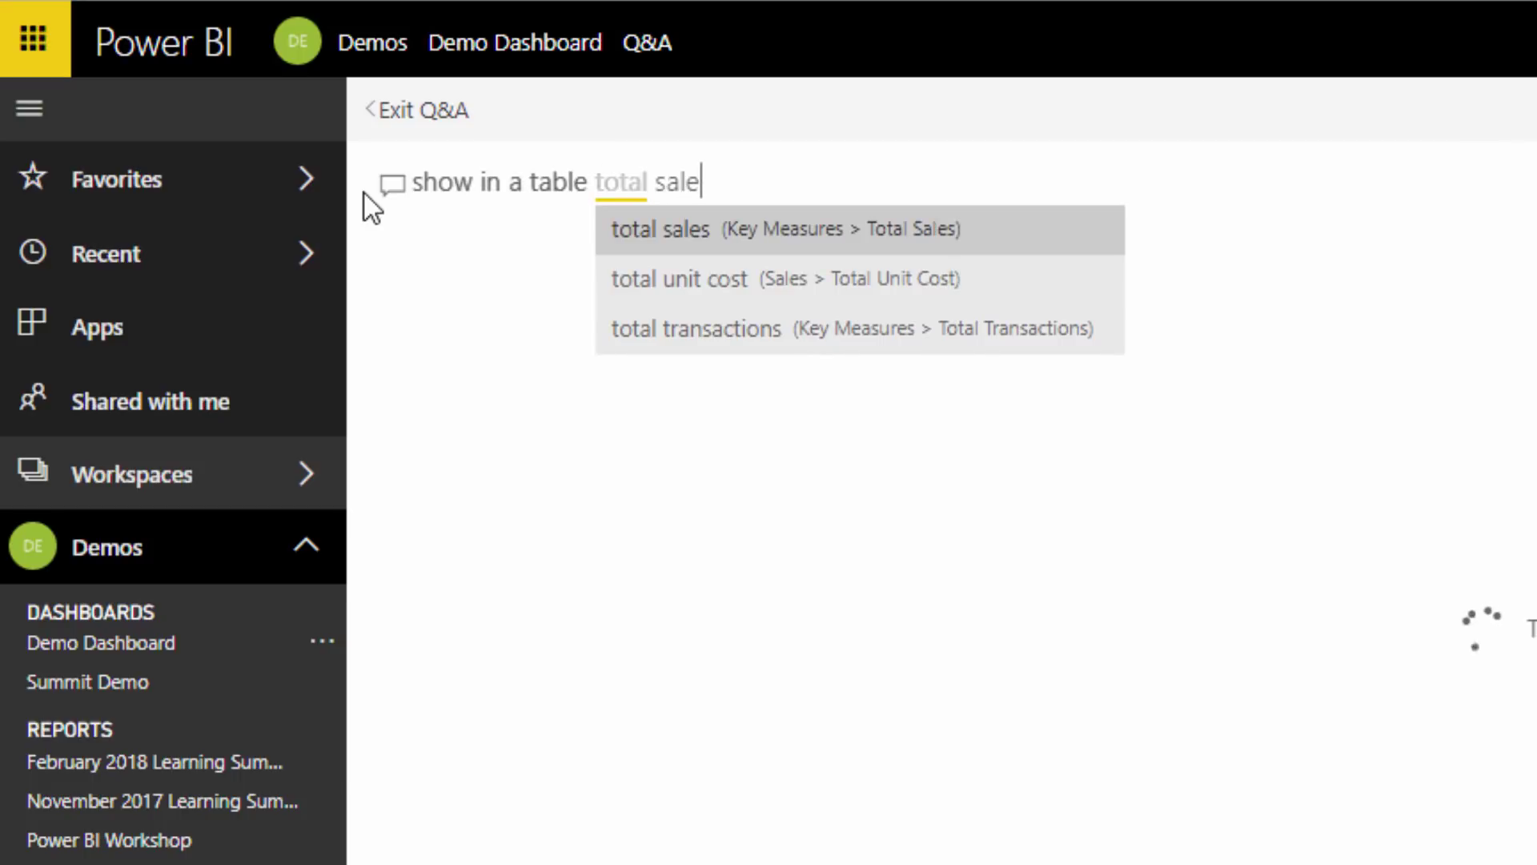
# Add "total profit, profit margins" as further measures in the table question.
pyautogui.write('s, total p')
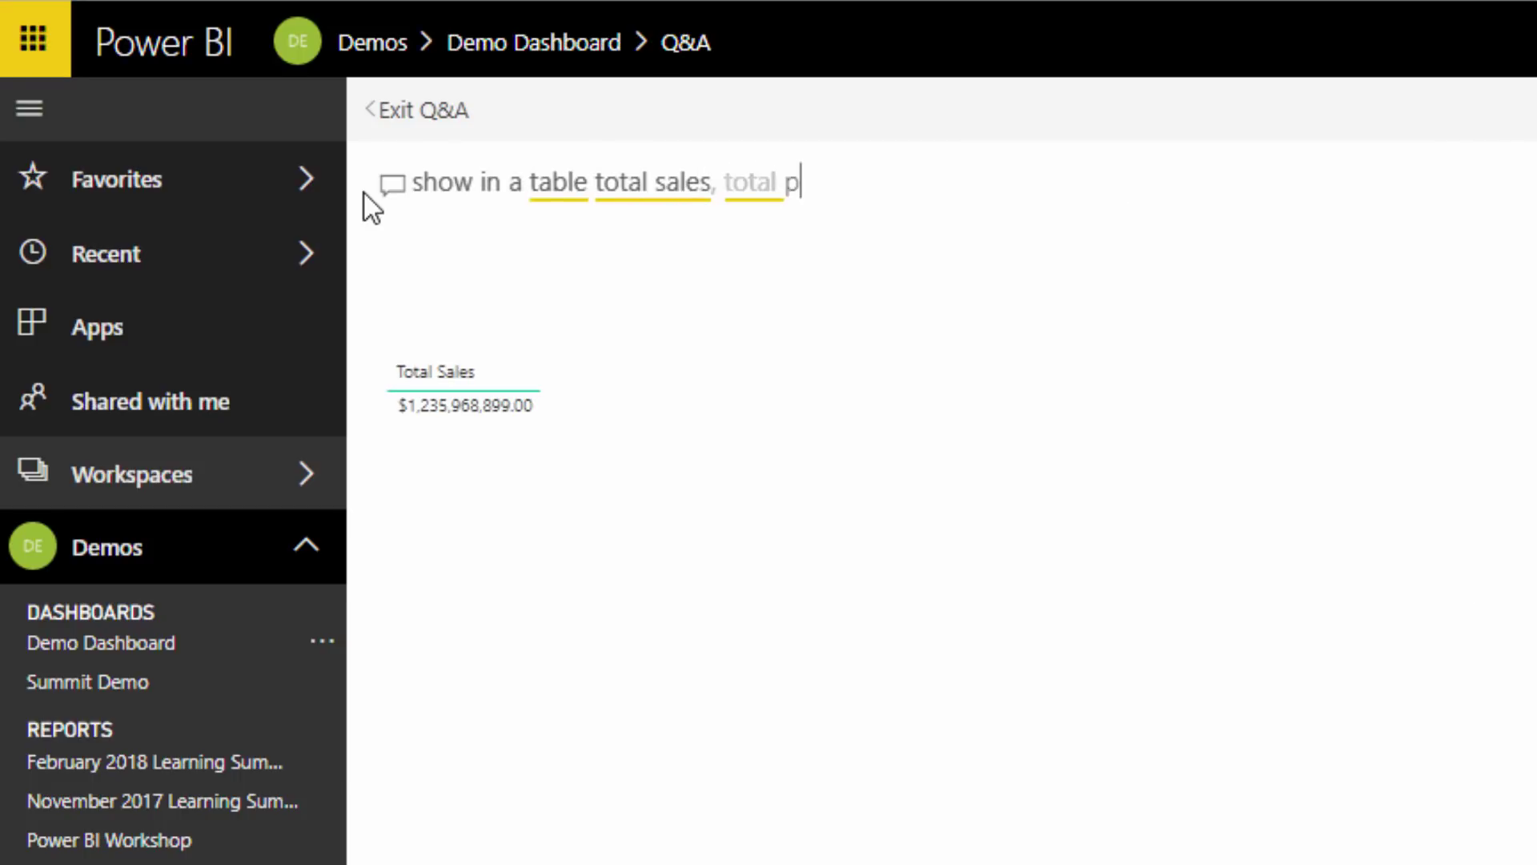
pyautogui.write('rofit, tota')
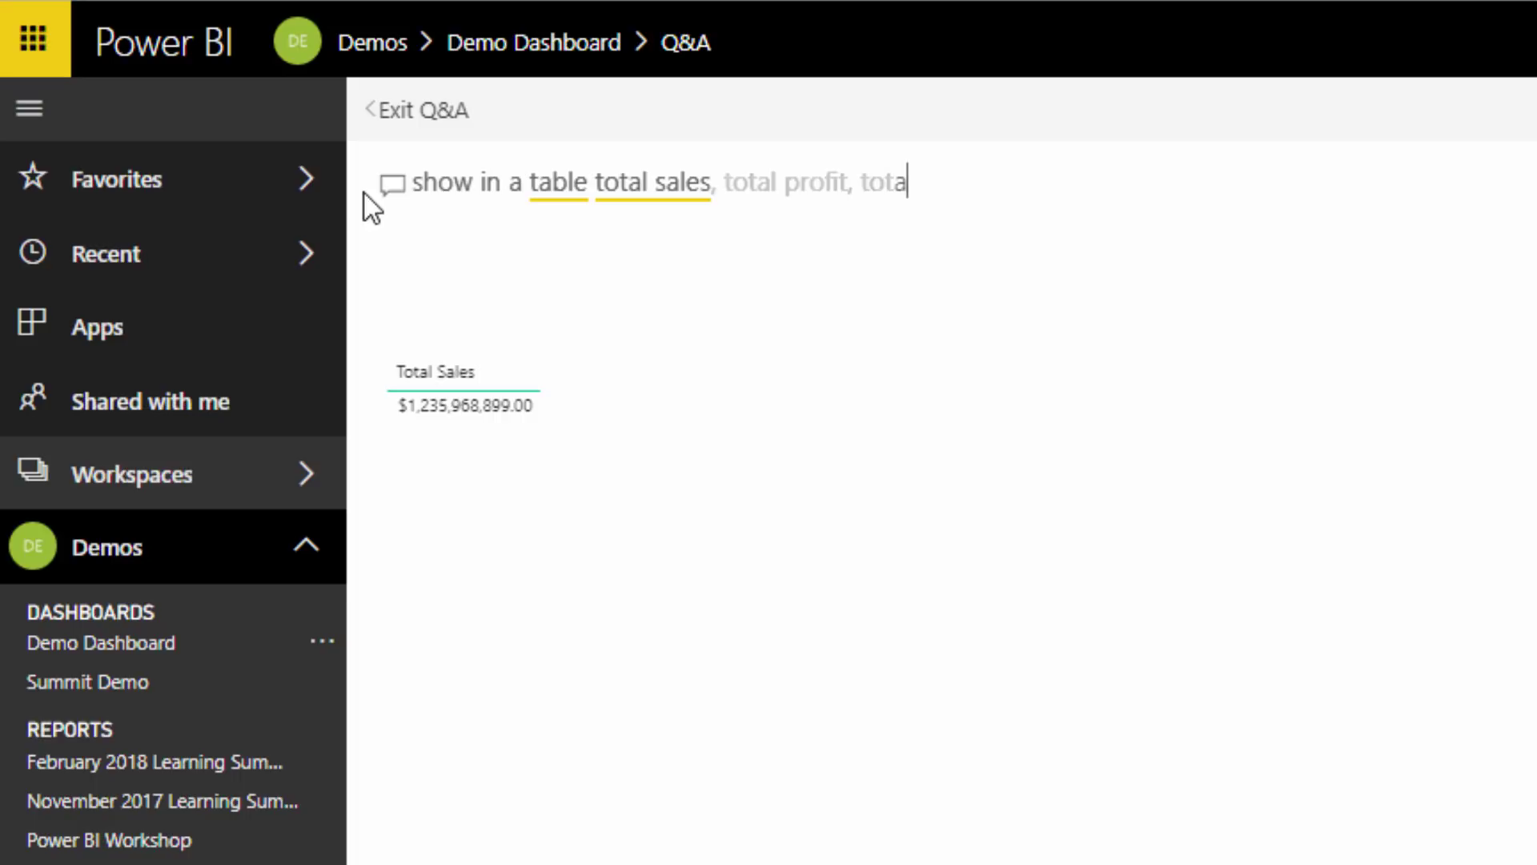
pyautogui.press('BackSpace')
pyautogui.press('BackSpace')
pyautogui.press('BackSpace')
pyautogui.press('BackSpace')
pyautogui.write('pr')
pyautogui.press('BackSpace')
pyautogui.press('BackSpace')
pyautogui.write('profit margins ')
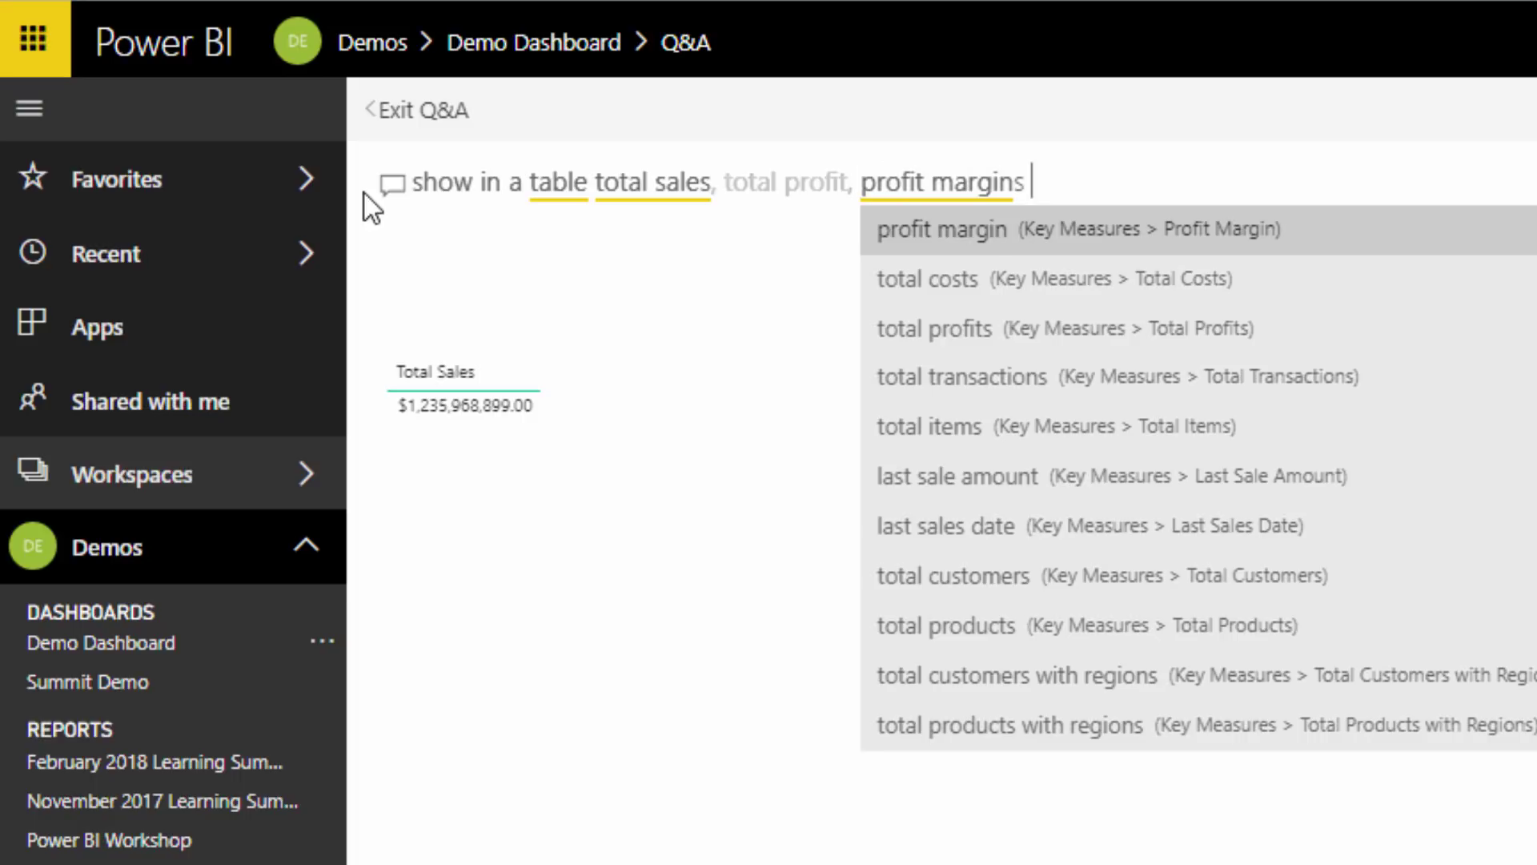
# Finish the table question with "per customer in year 2017".
pyautogui.write('per f')
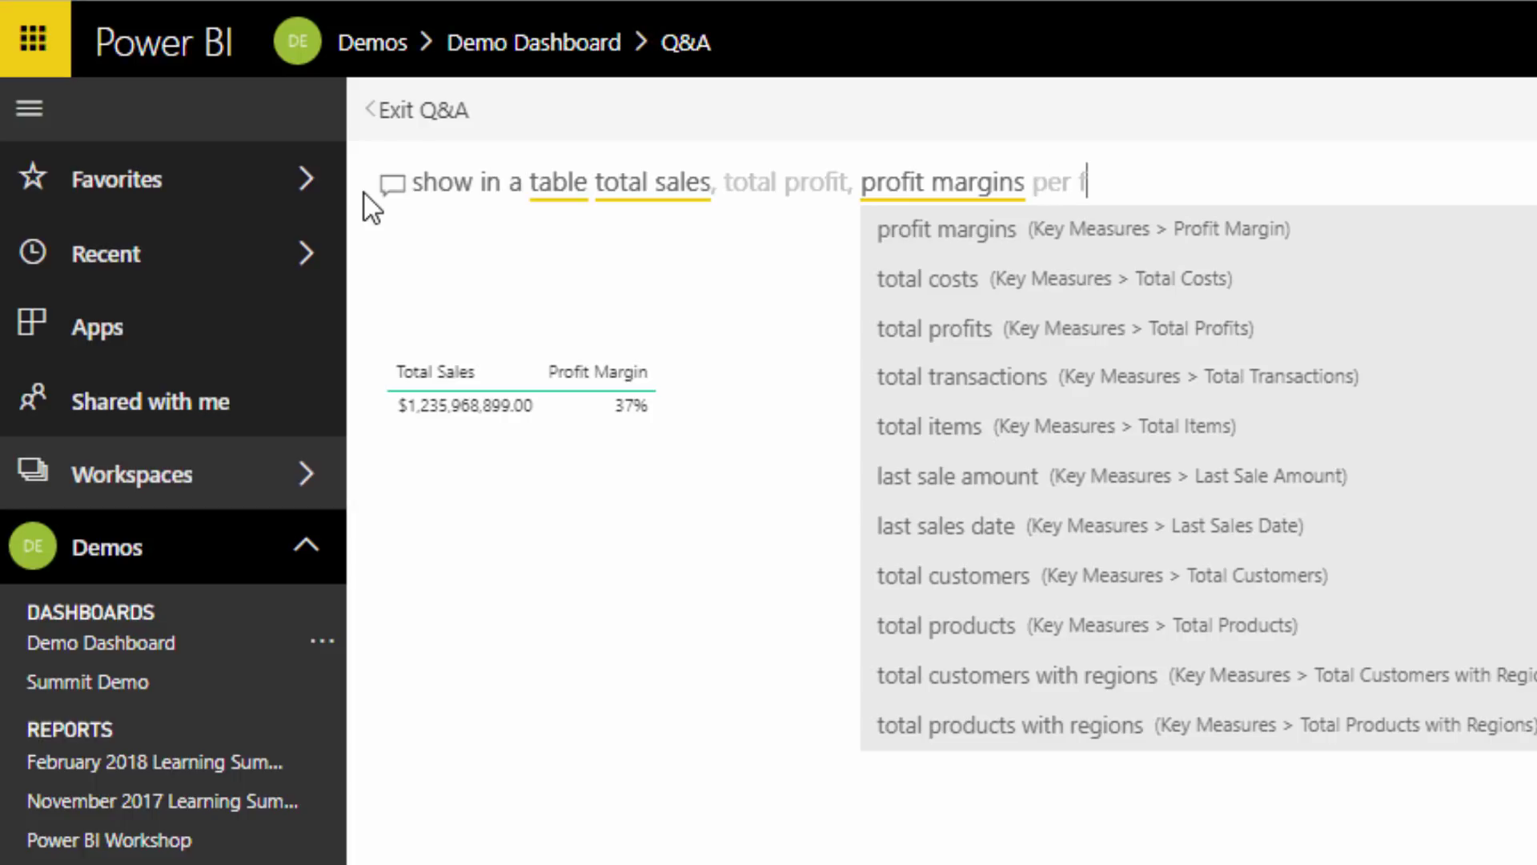
pyautogui.press('BackSpace')
pyautogui.write('customers')
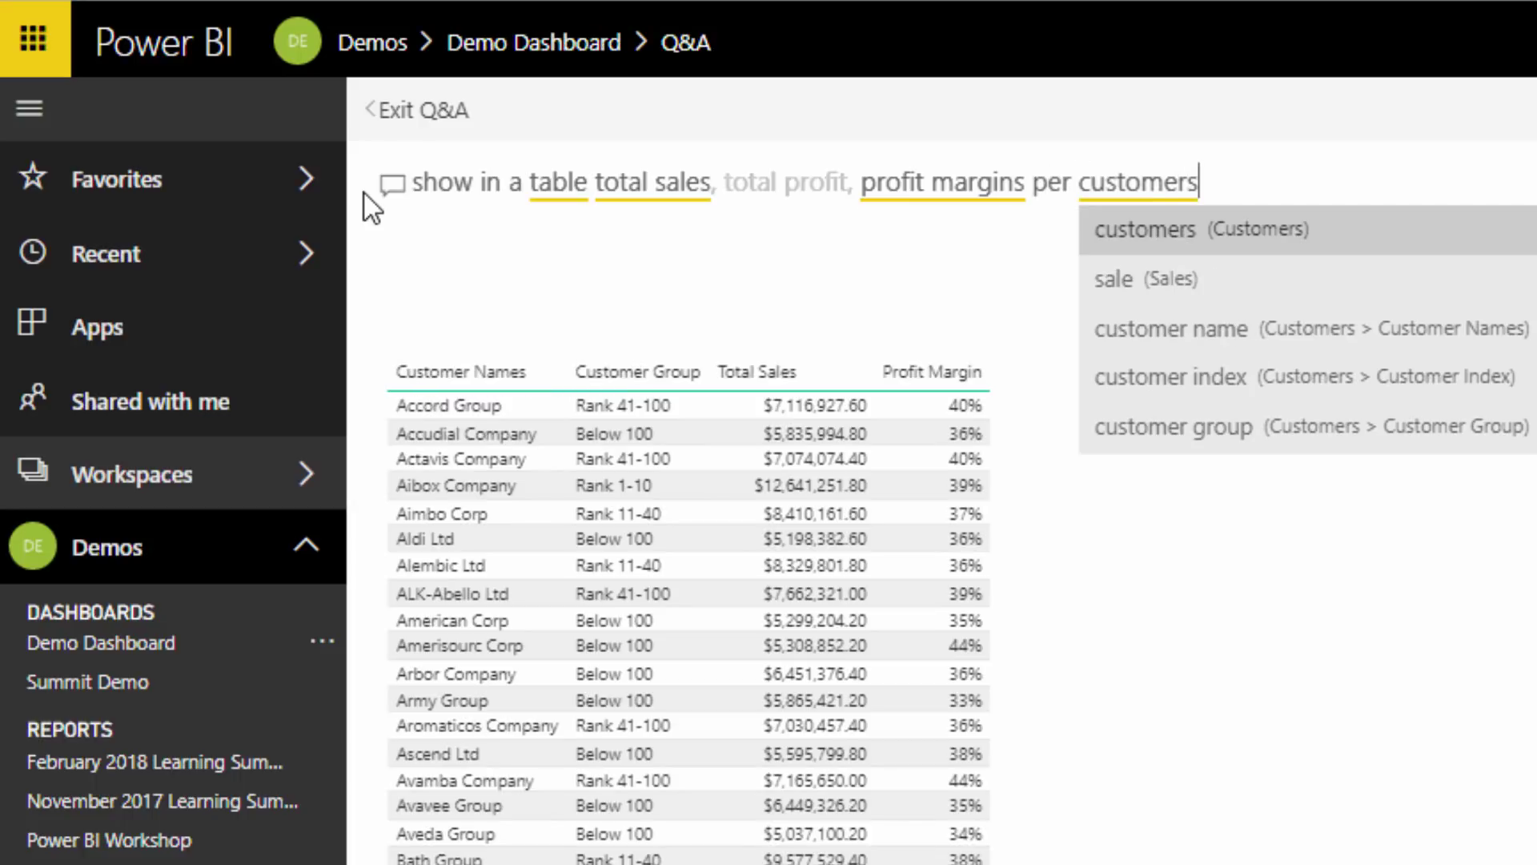
pyautogui.press('BackSpace')
pyautogui.write('in year')
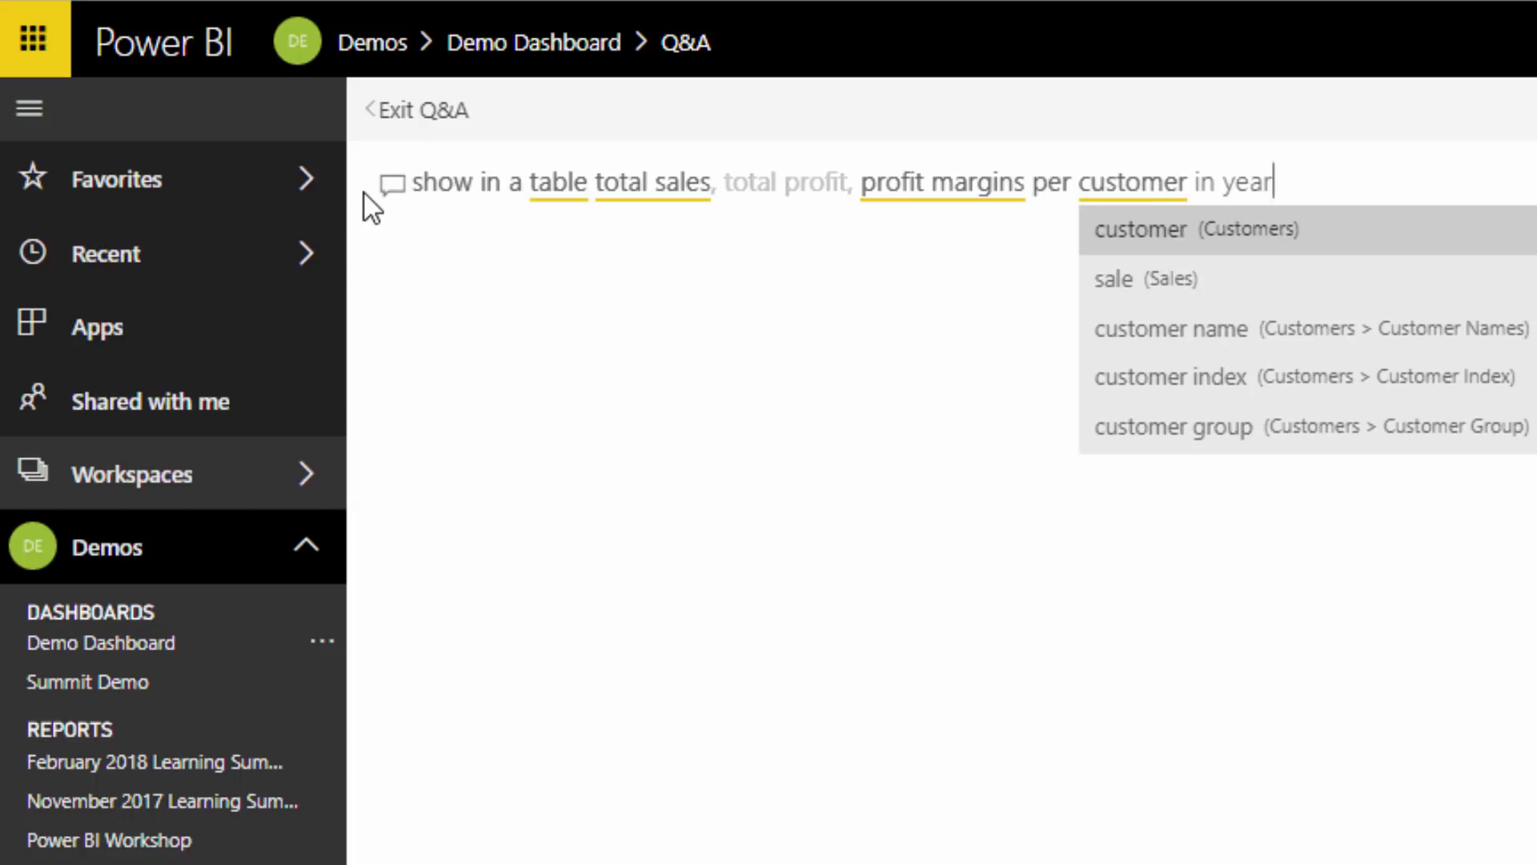
pyautogui.write(' 2017')
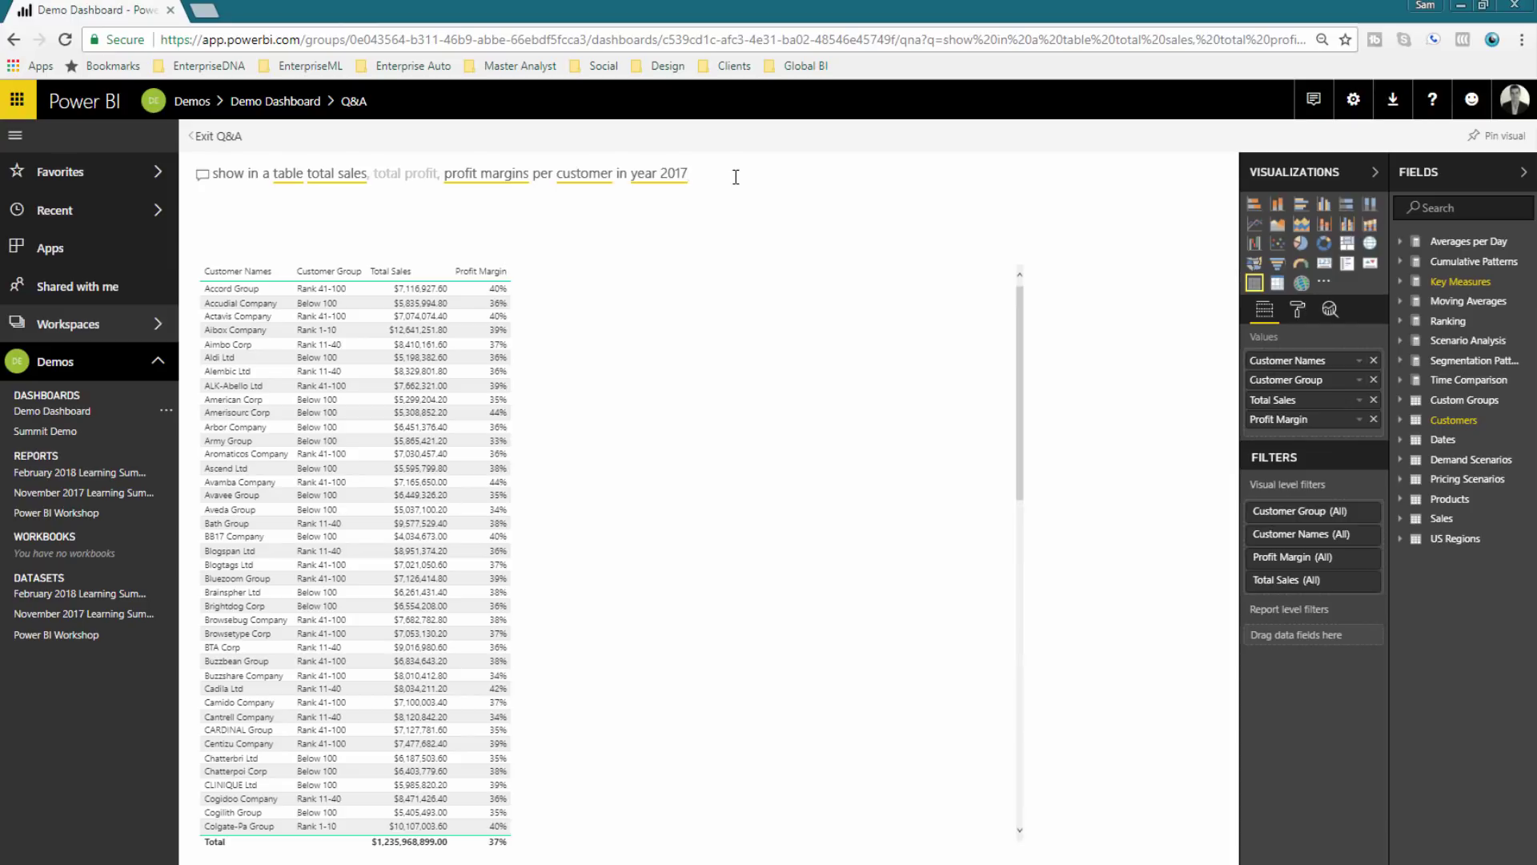
# Replace the "in year 2017" ending of the table question with "where year is 2017".
pyautogui.press('BackSpace')
pyautogui.press('BackSpace')
pyautogui.press('BackSpace')
pyautogui.press('BackSpace')
pyautogui.press('BackSpace')
pyautogui.press('BackSpace')
pyautogui.press('BackSpace')
pyautogui.press('BackSpace')
pyautogui.press('BackSpace')
pyautogui.press('BackSpace')
pyautogui.press('BackSpace')
pyautogui.press('BackSpace')
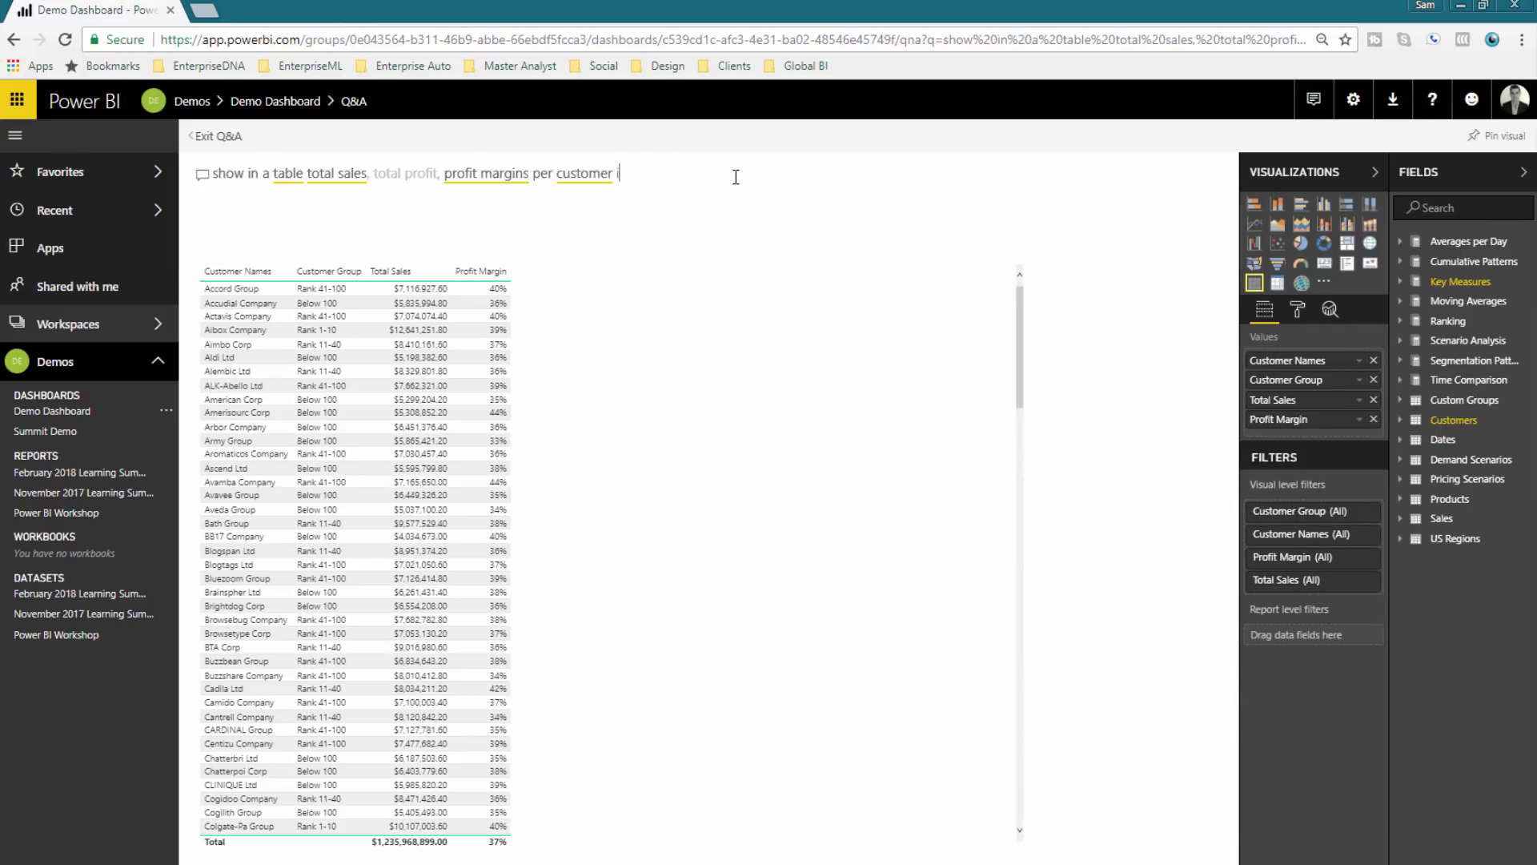
pyautogui.write('where year is 2017')
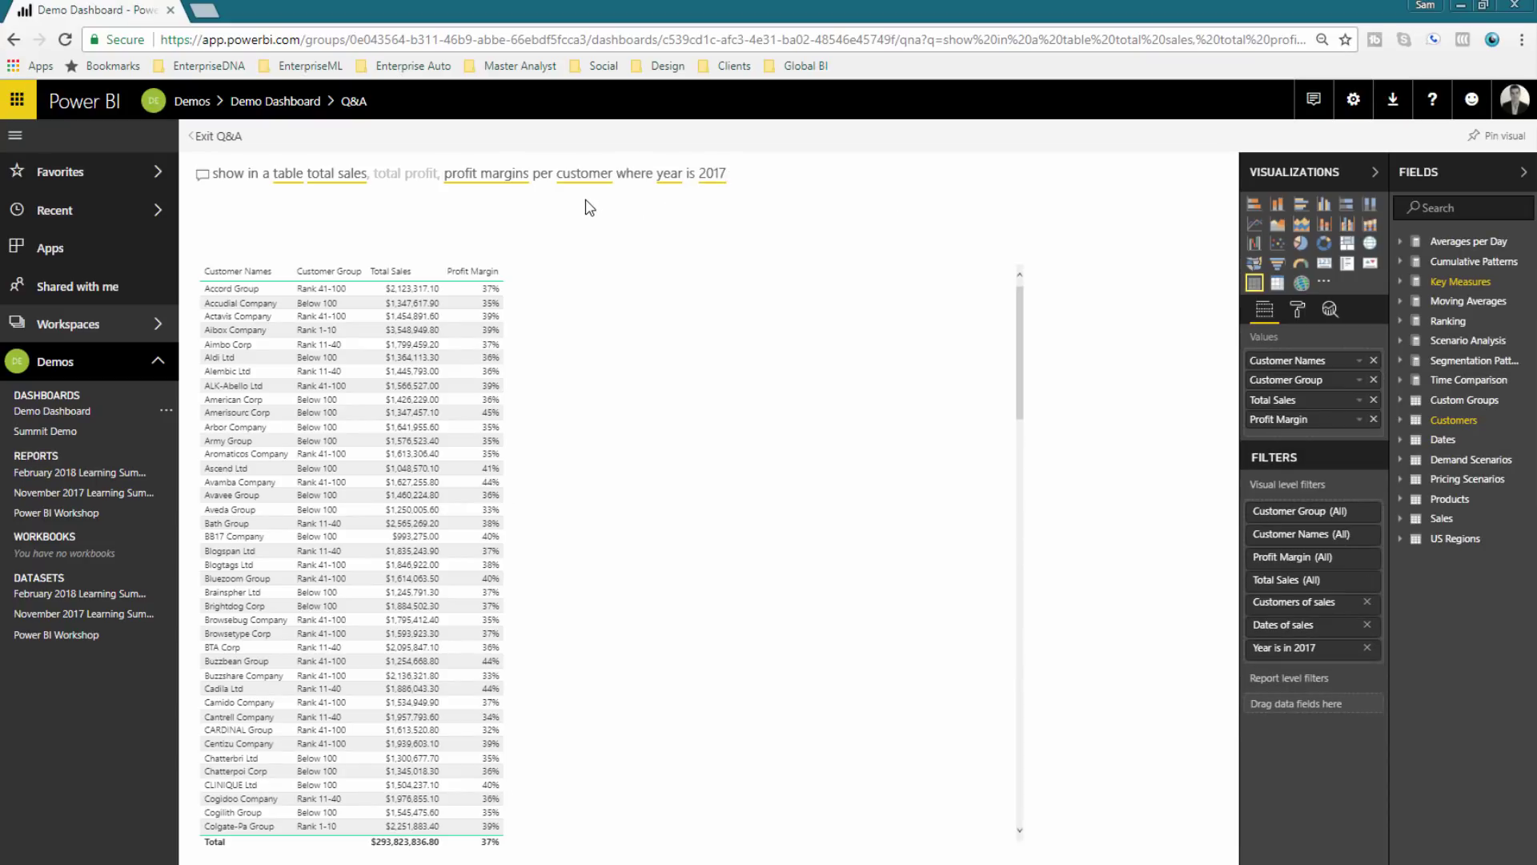
# Check the suggested measures and correct "total profit" to "total profits" in the table question.
pyautogui.click(591, 206)
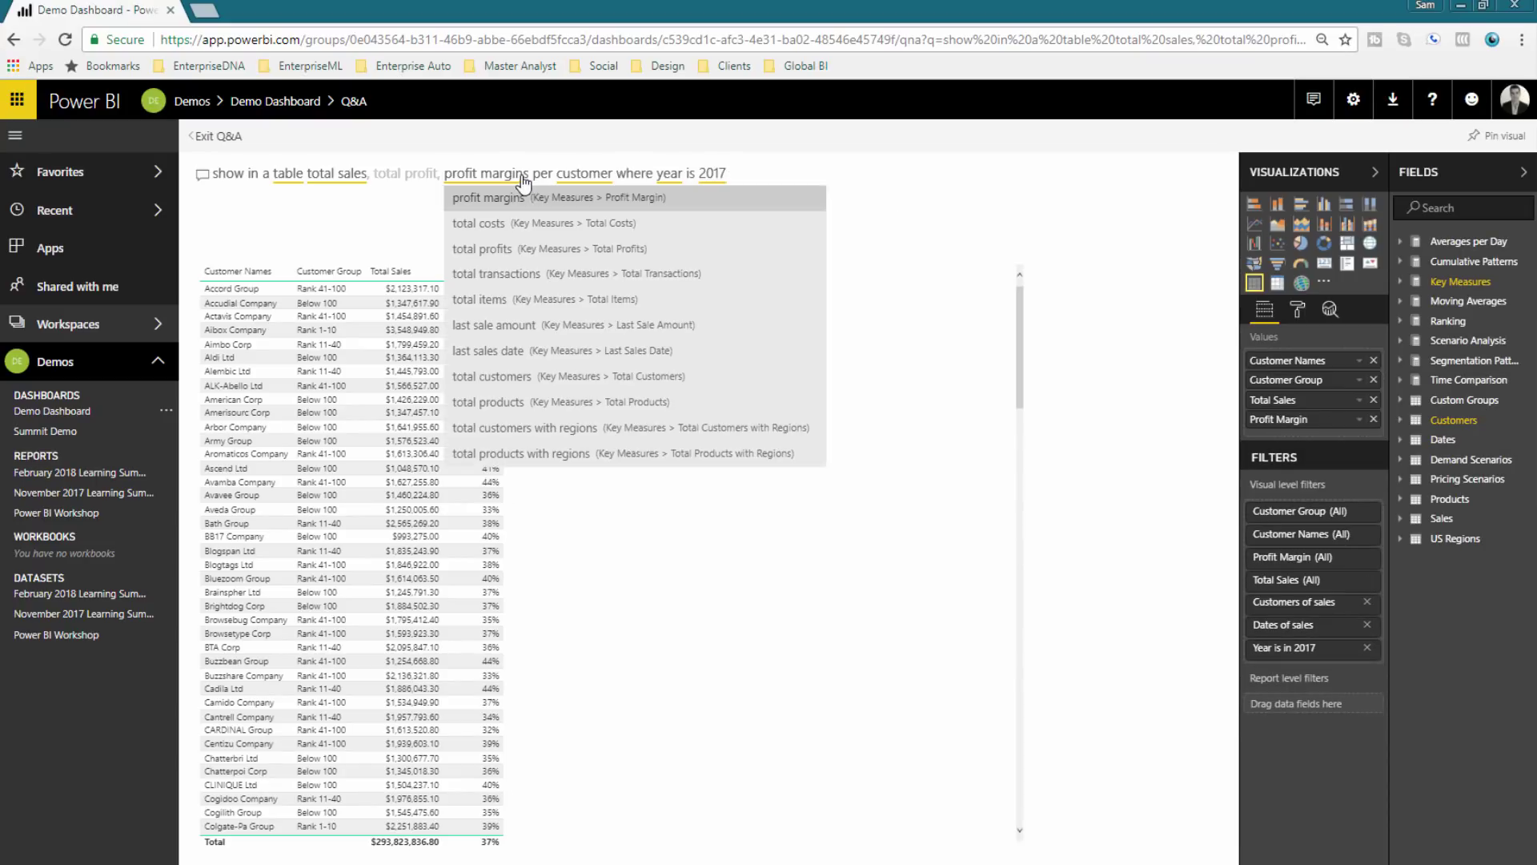
pyautogui.moveTo(310, 184)
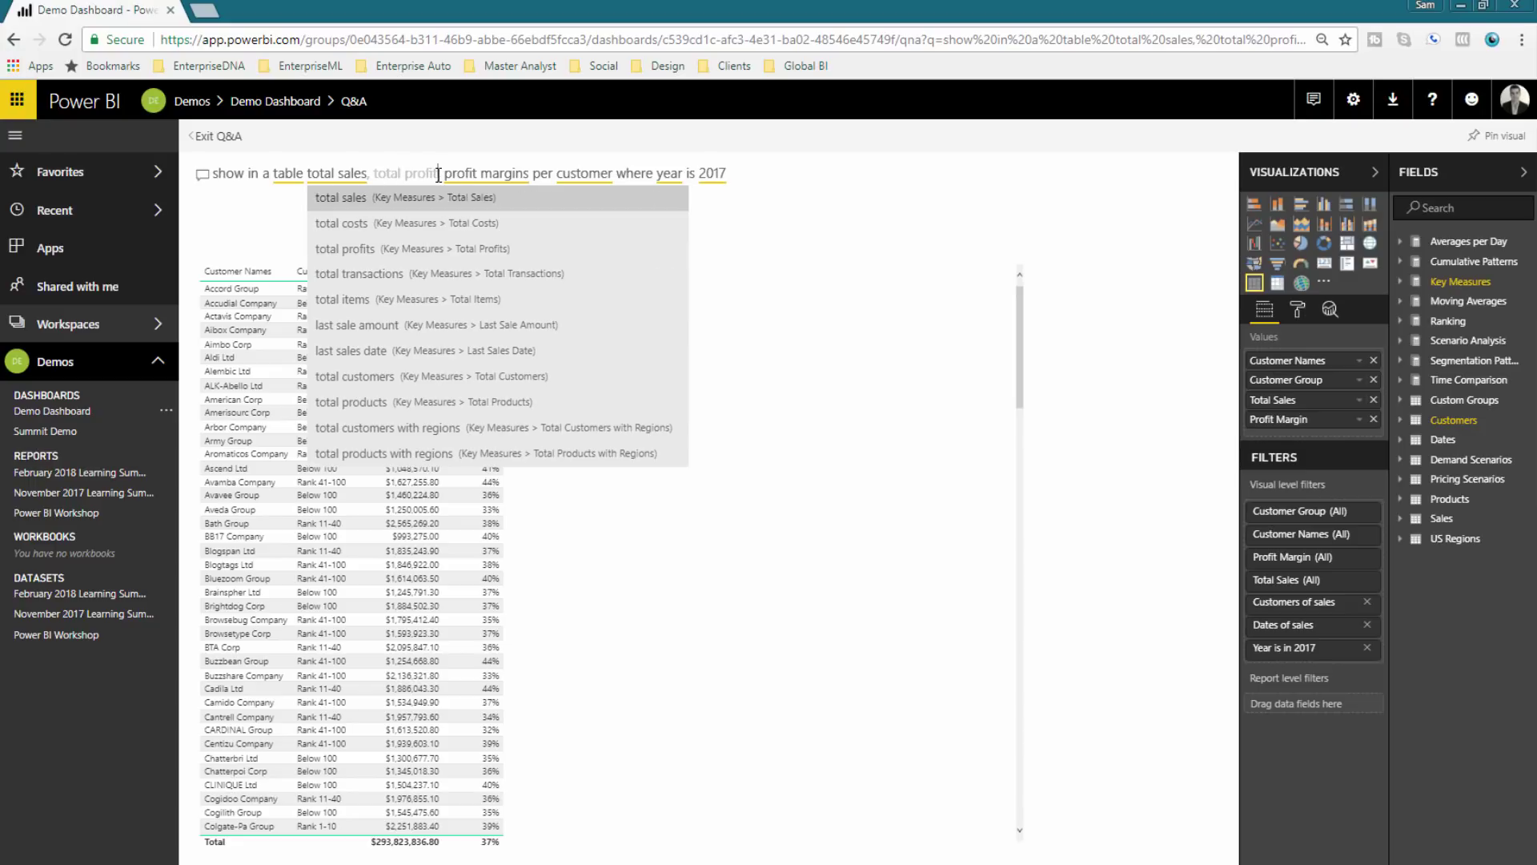
pyautogui.write('s,')
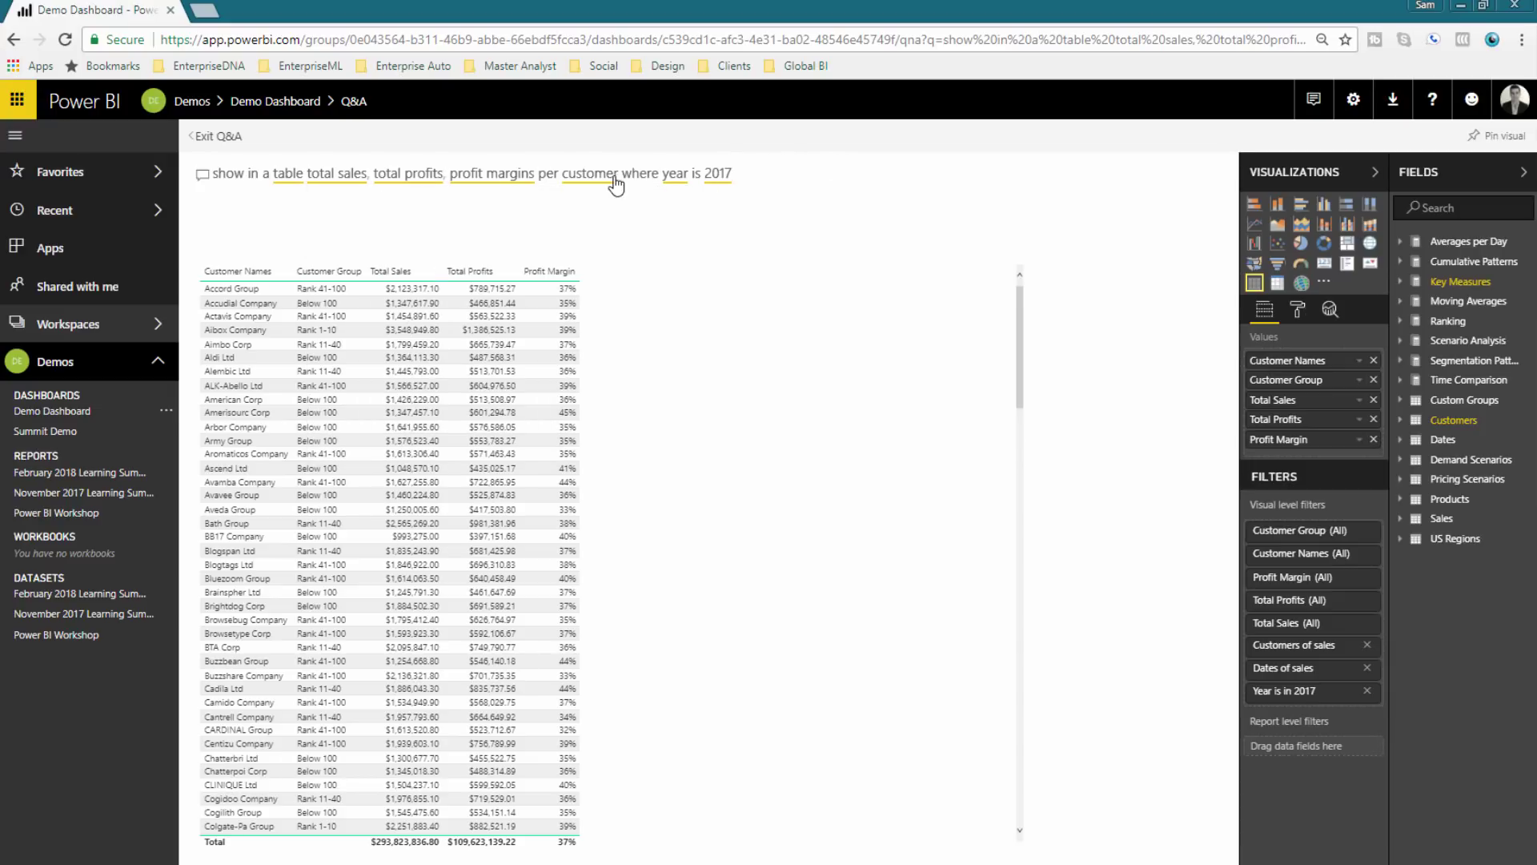
# Remove Customer Group from the table's values and sort the customers by Total Sales in descending order.
pyautogui.moveTo(616, 186)
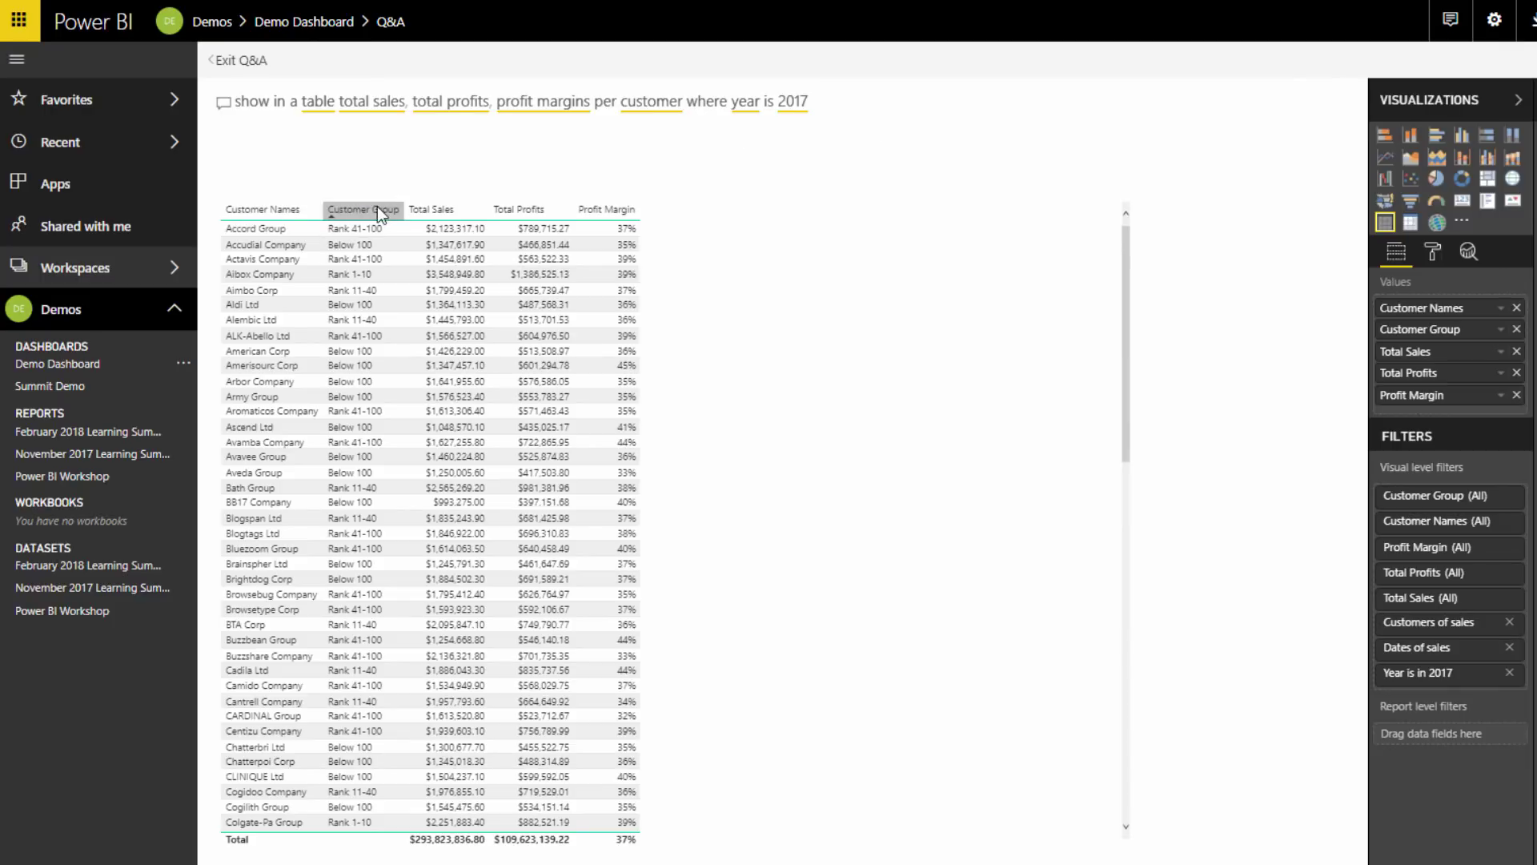
pyautogui.click(1516, 329)
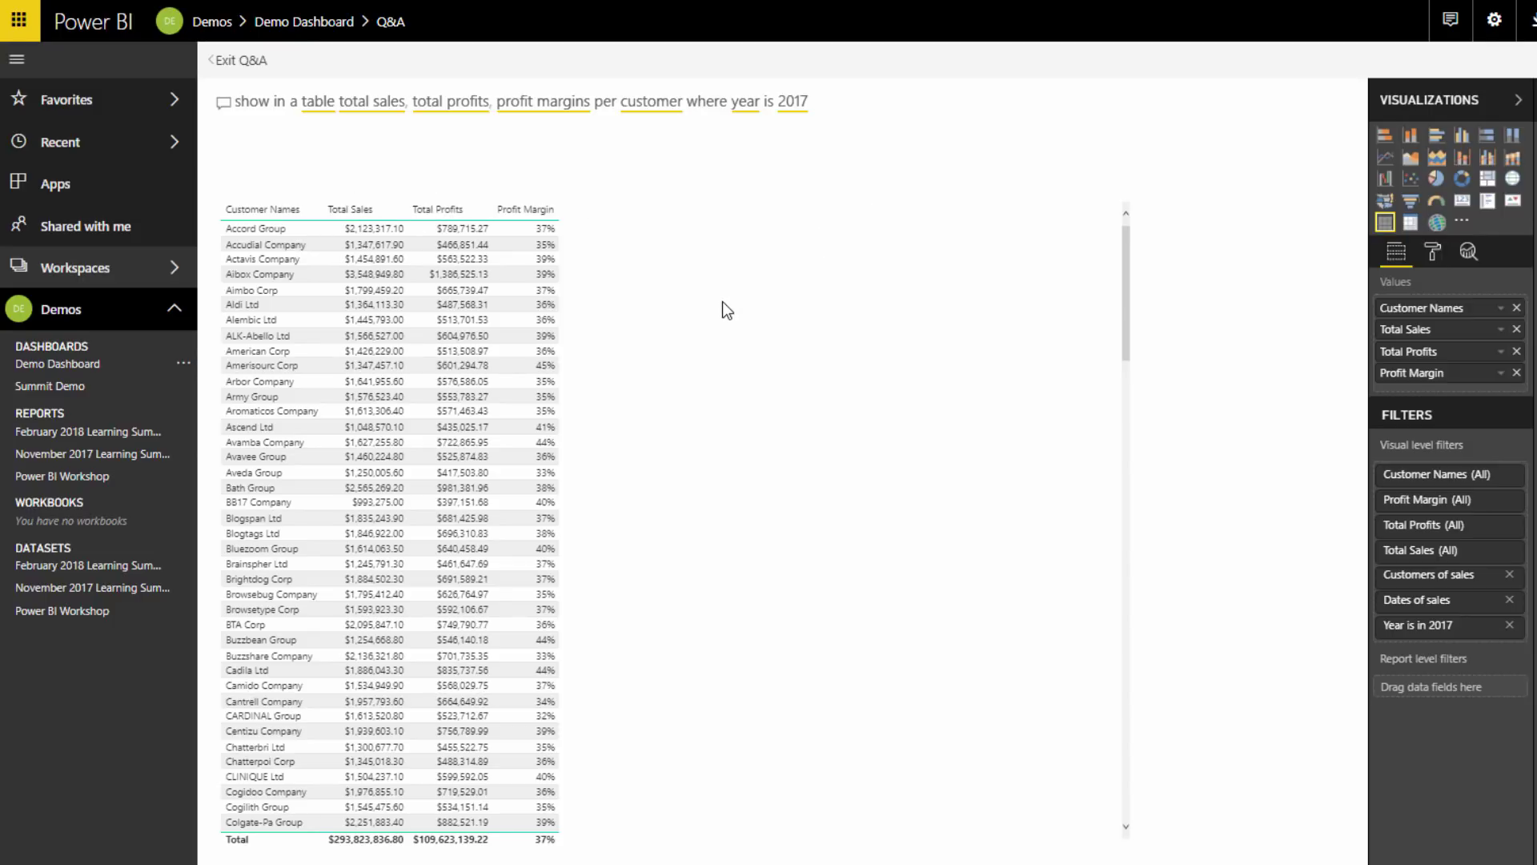
pyautogui.scroll(-5, 699, 376)
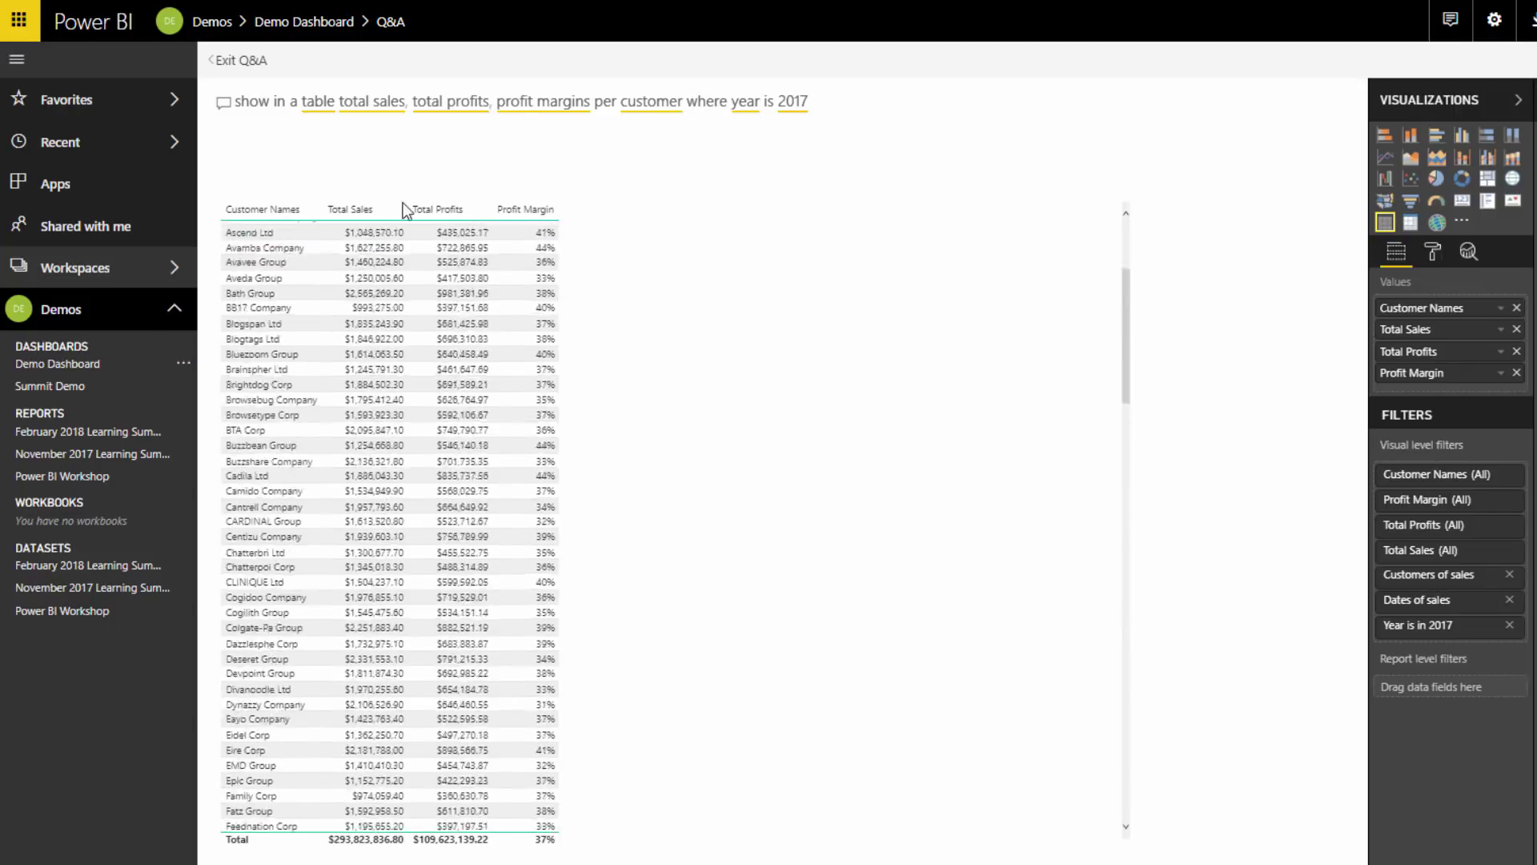
pyautogui.scroll(5, 392, 212)
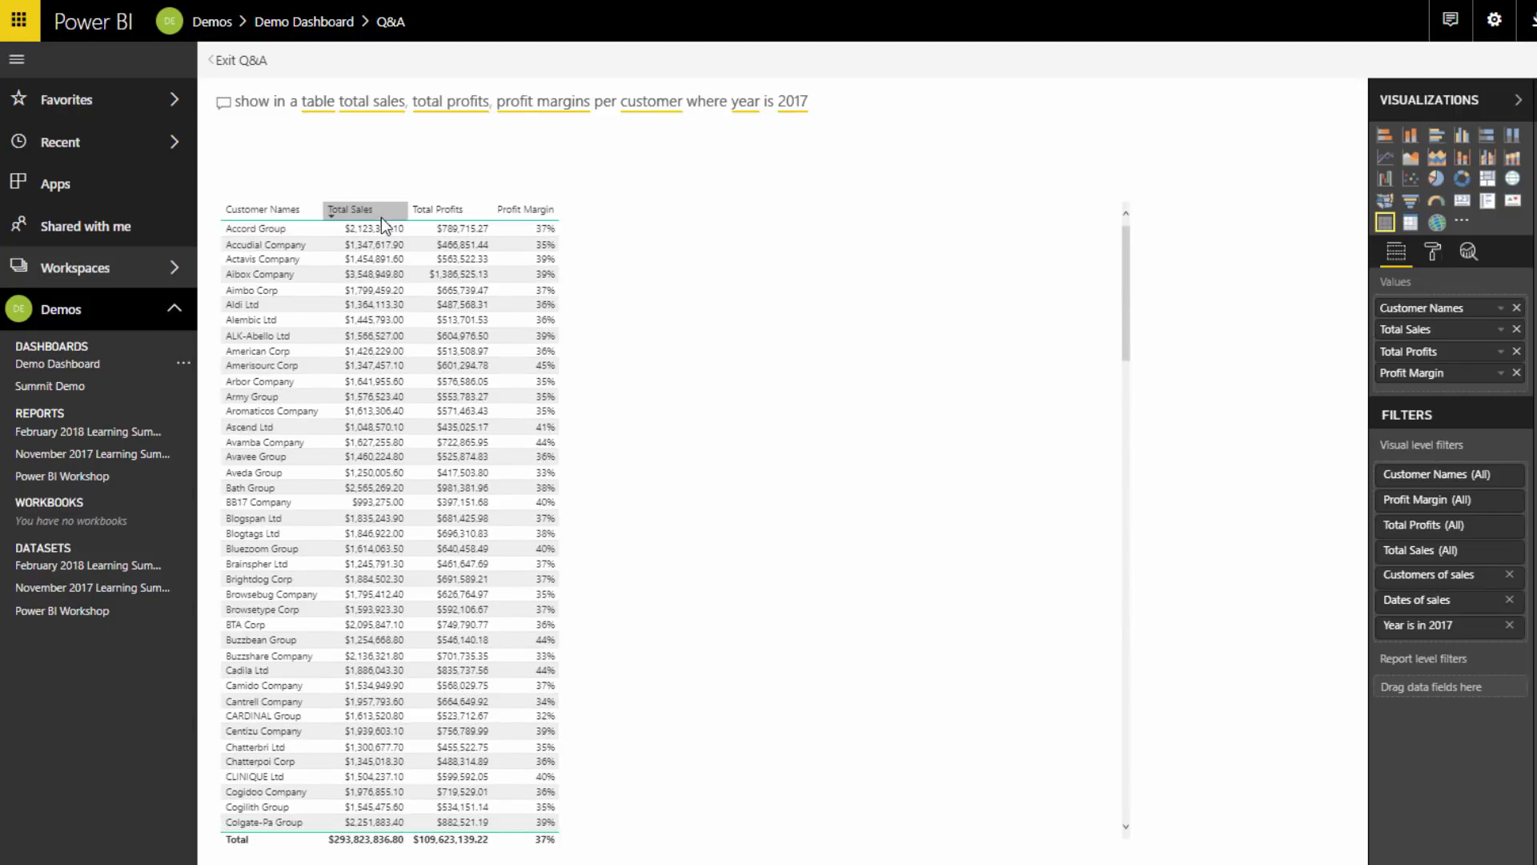
pyautogui.click(333, 209)
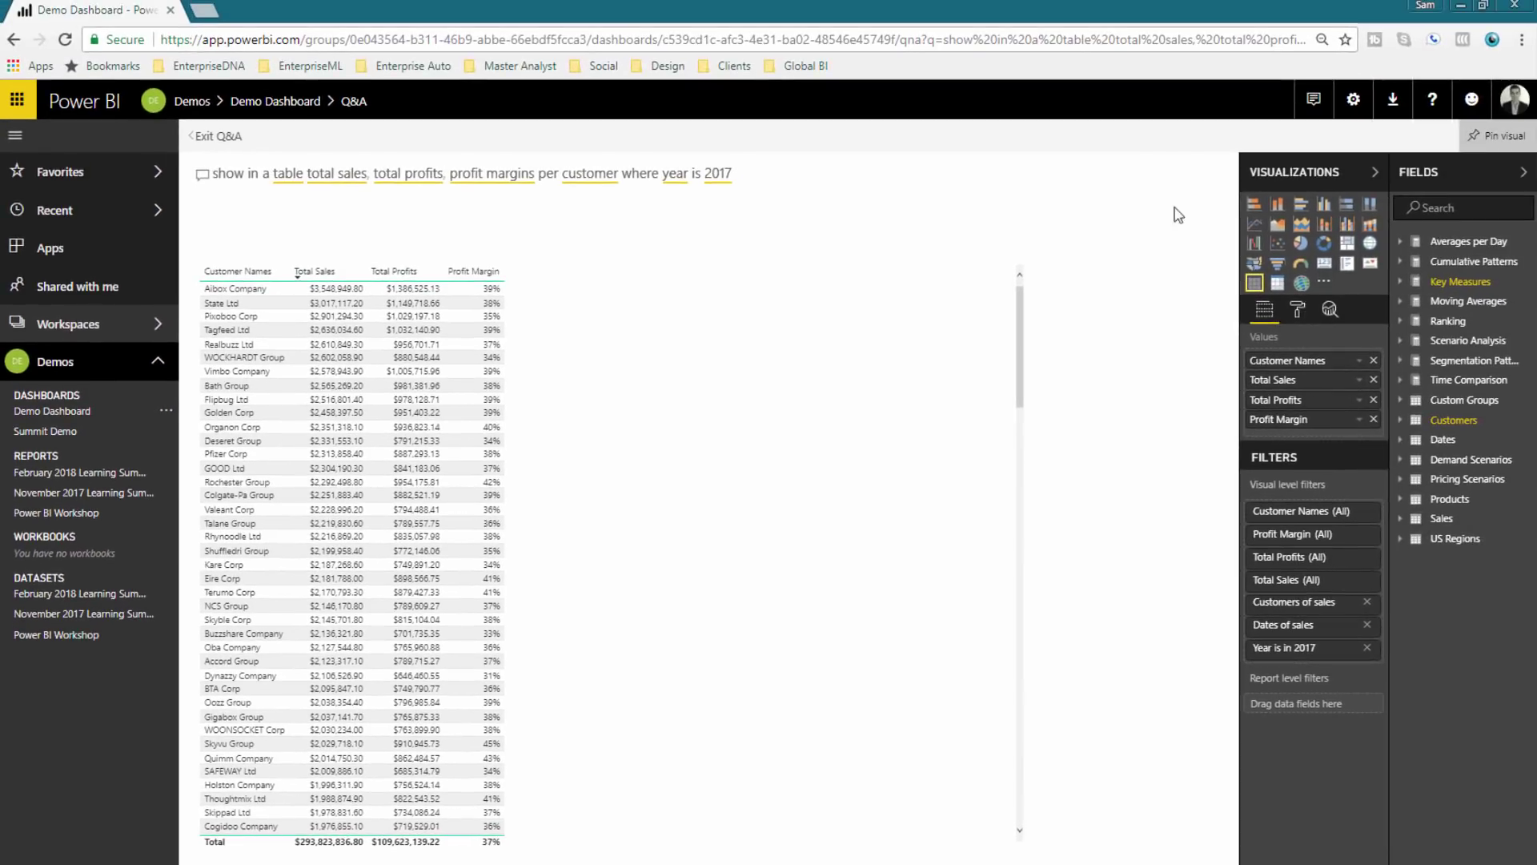
# Pin the customer table to the existing Demo Dashboard and exit Q&A to the dashboard.
pyautogui.click(1497, 135)
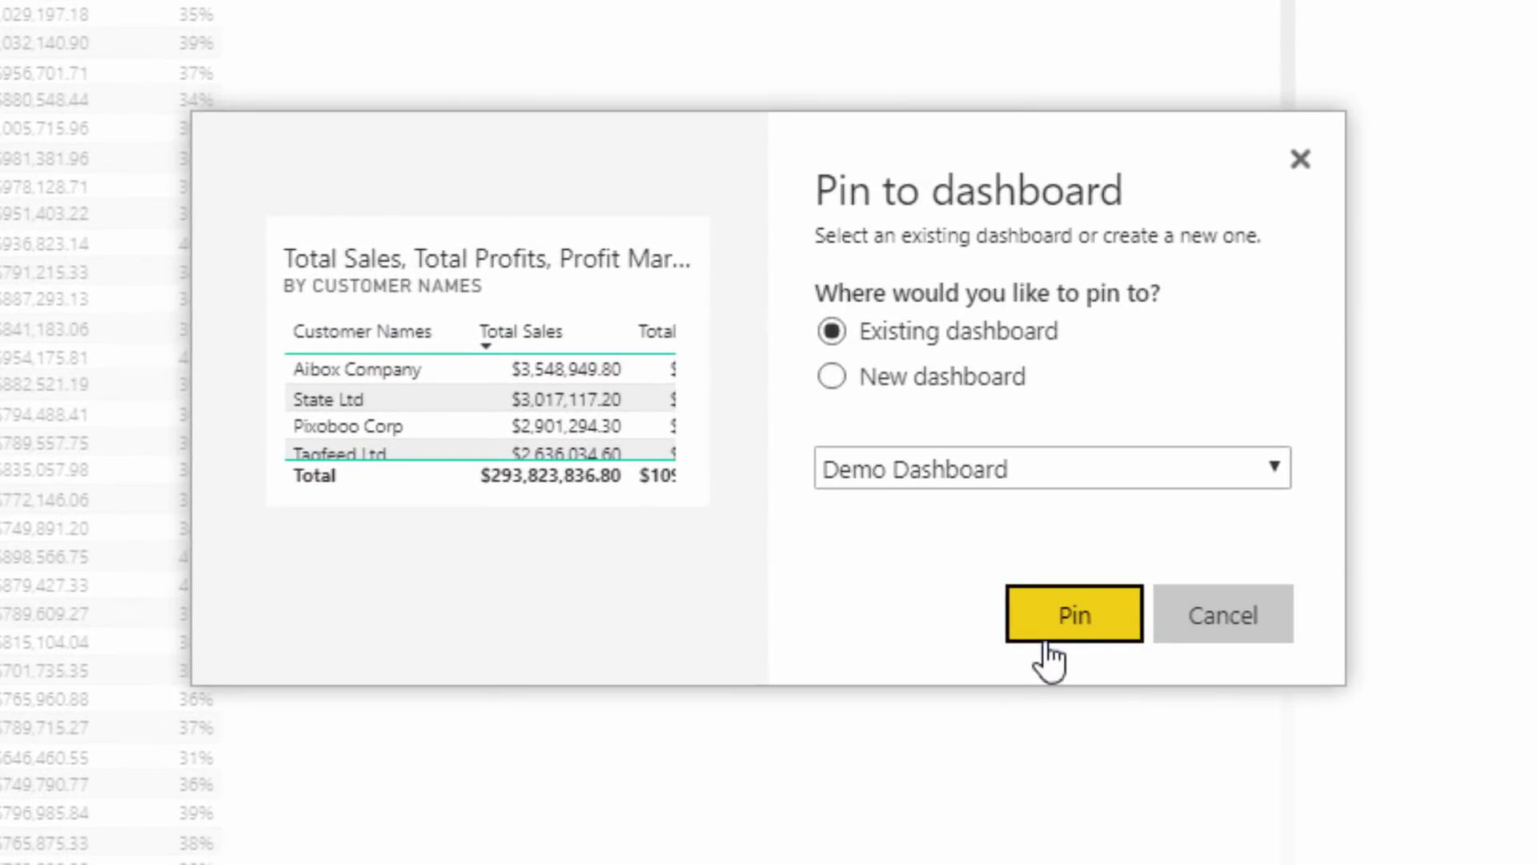
pyautogui.click(1057, 629)
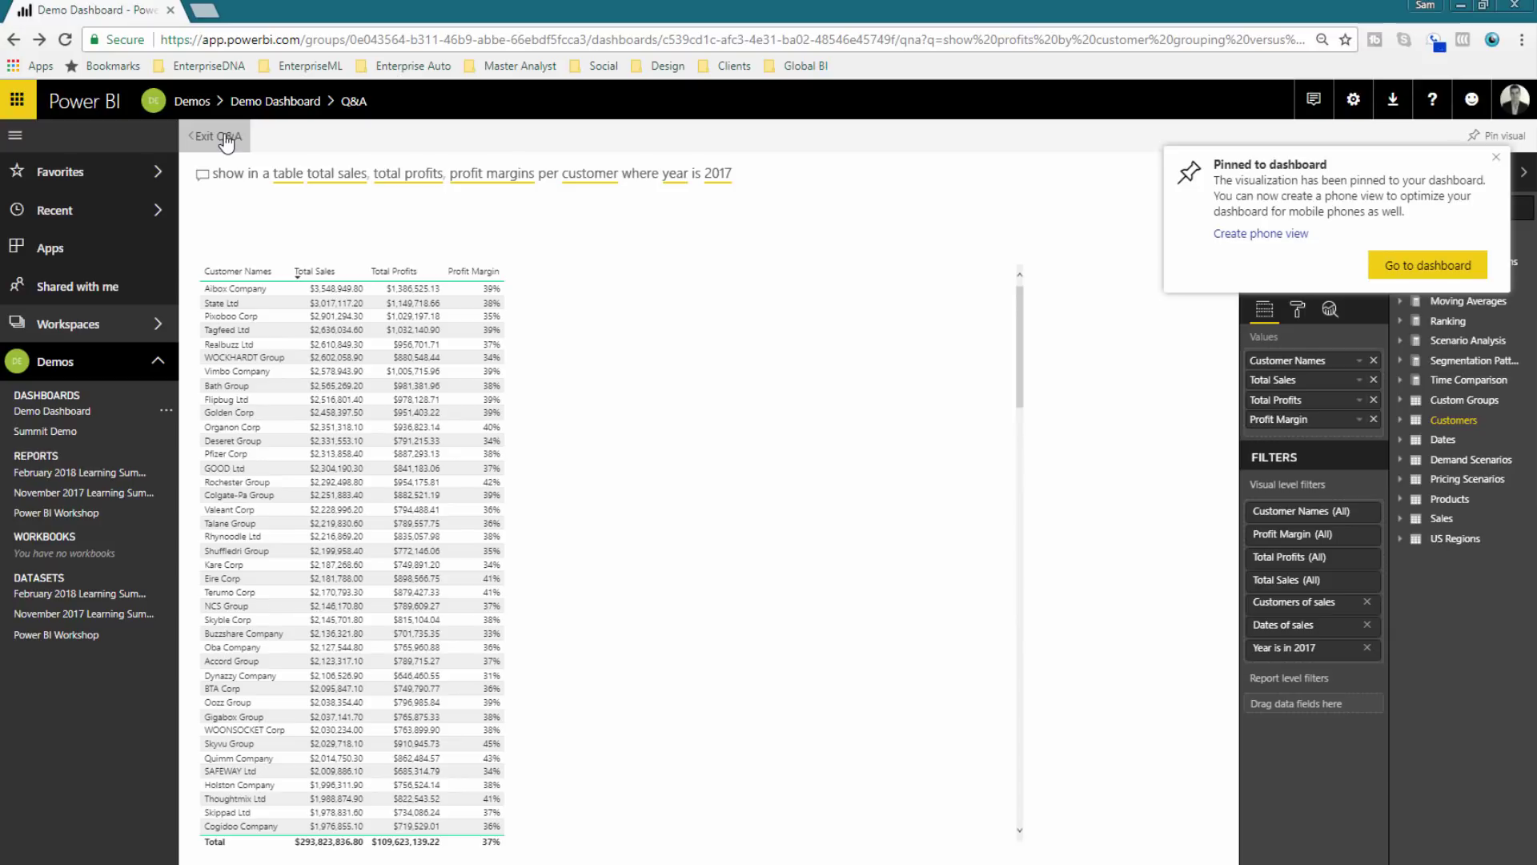
pyautogui.click(1495, 158)
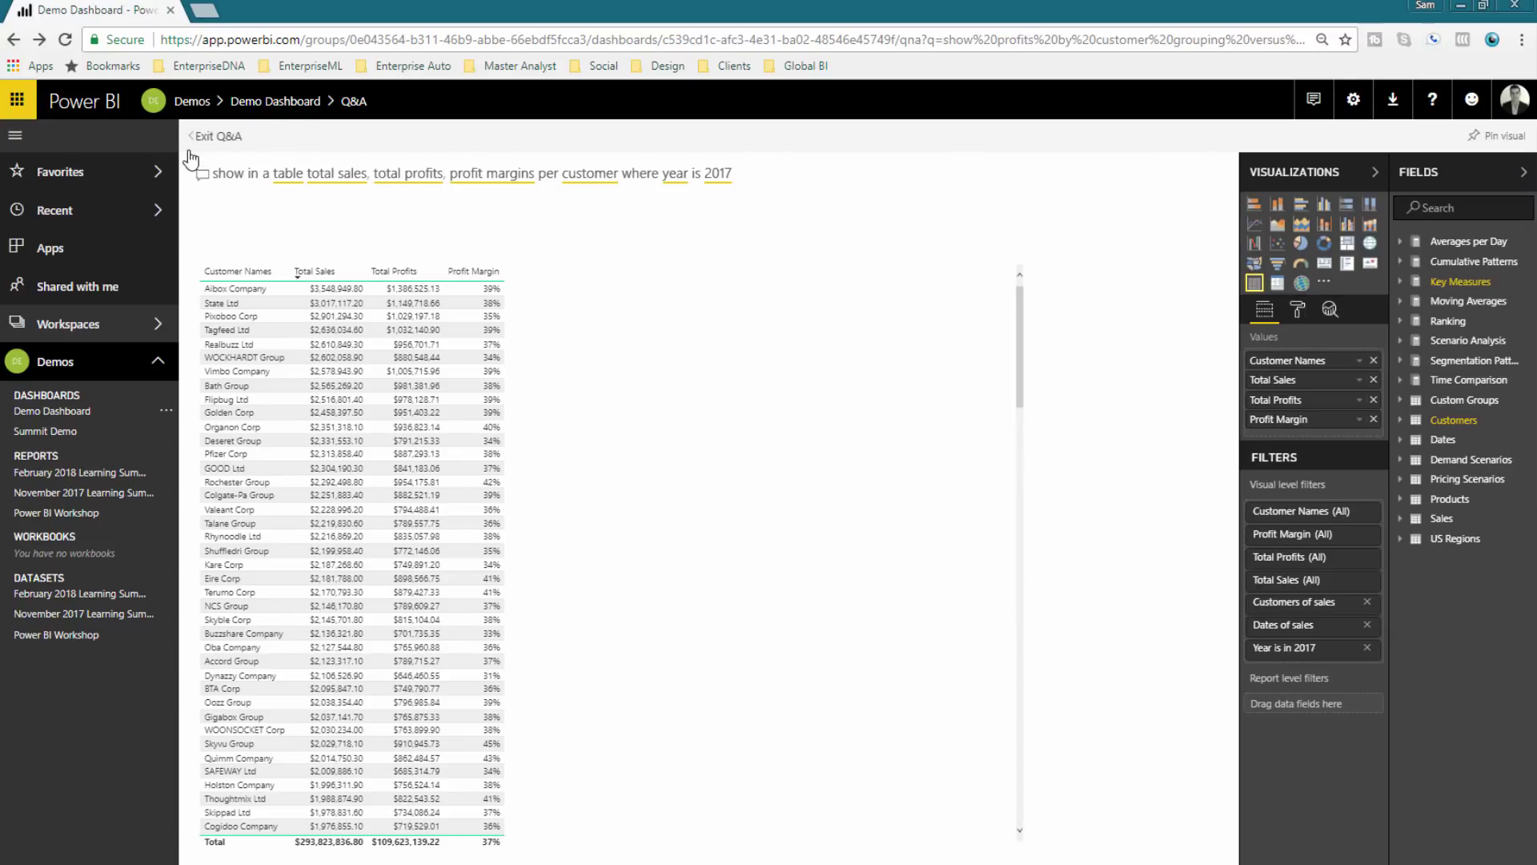
pyautogui.click(216, 136)
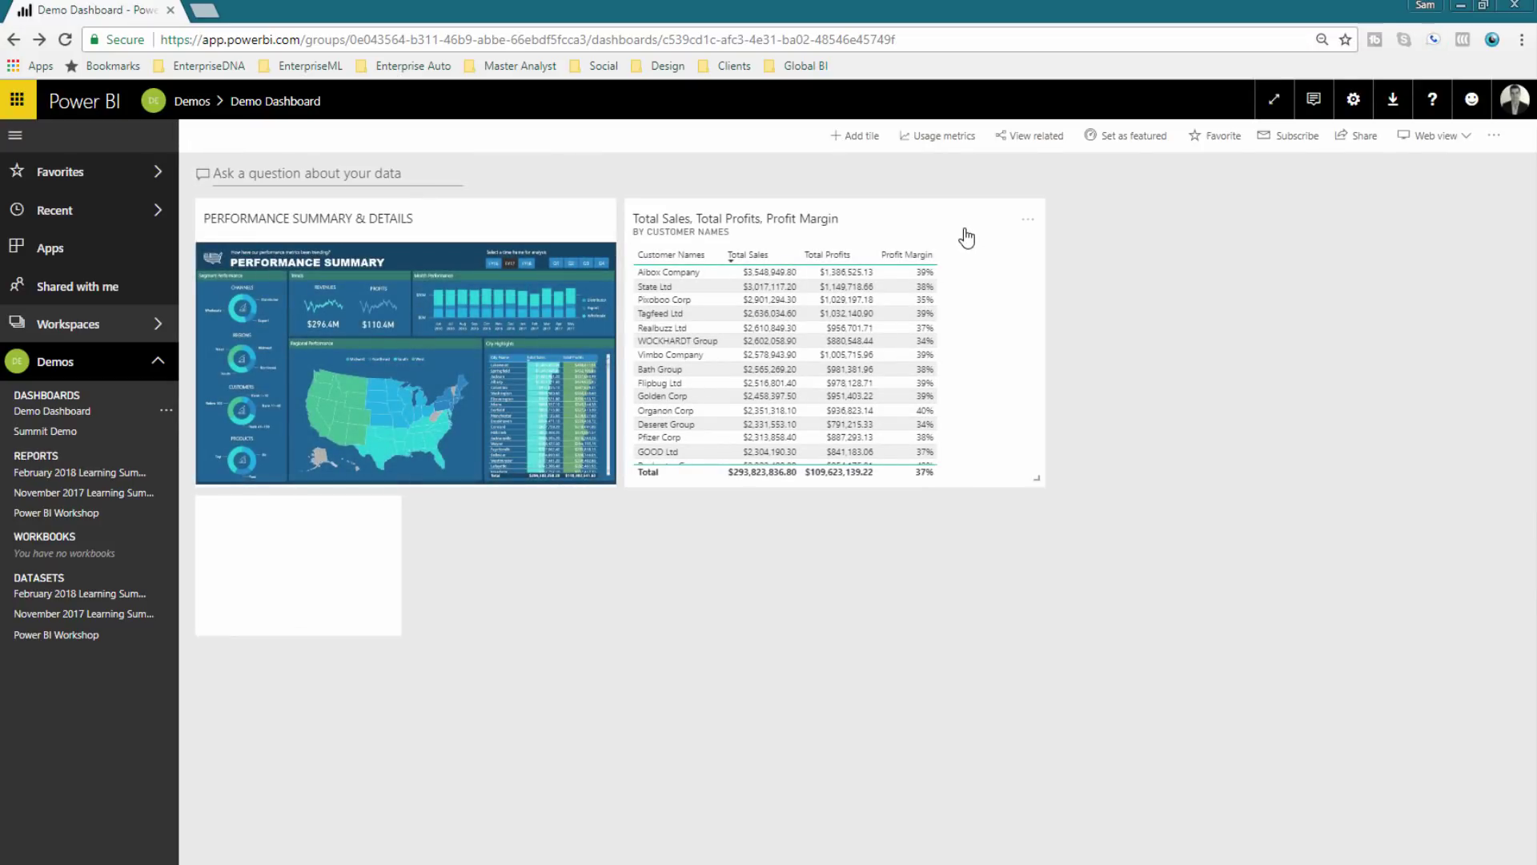
# Reopen the pinned customer table in Q&A, expand its visualization and field settings, and return to the dashboard.
pyautogui.click(967, 238)
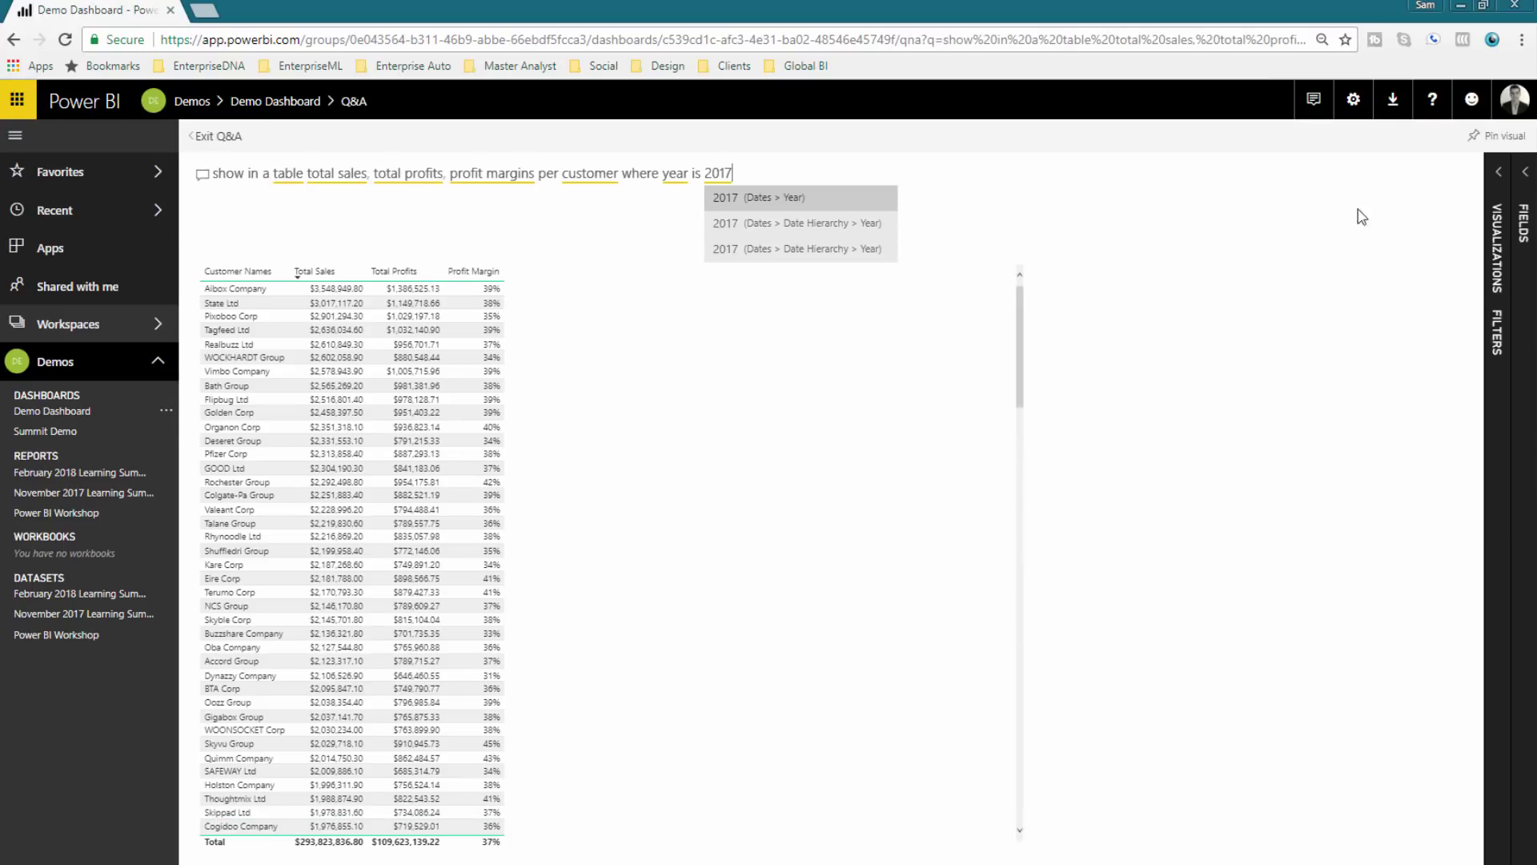
pyautogui.click(1495, 178)
pyautogui.click(1524, 173)
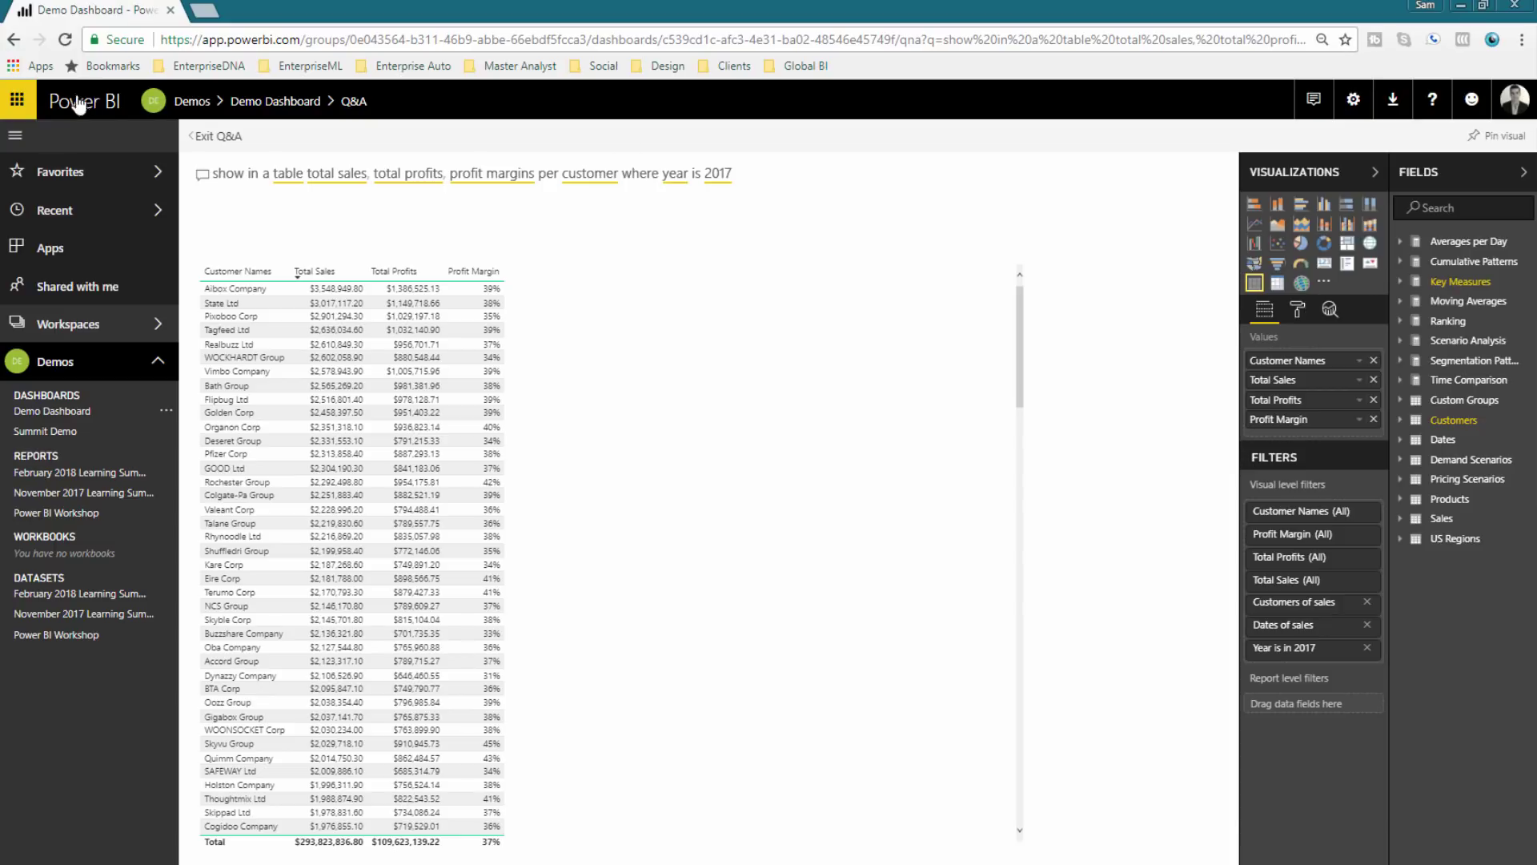
pyautogui.click(204, 136)
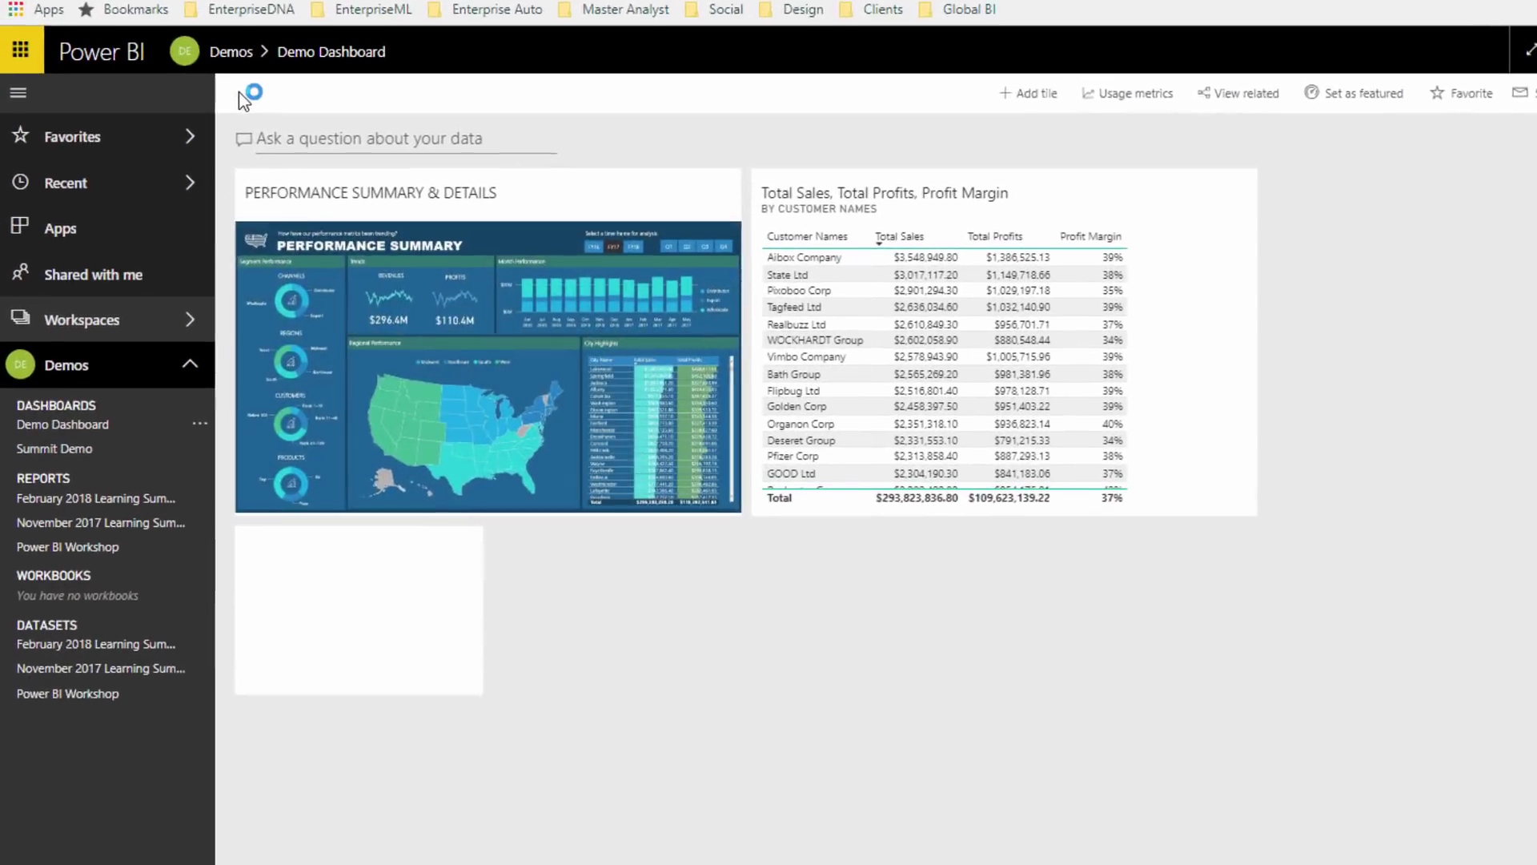